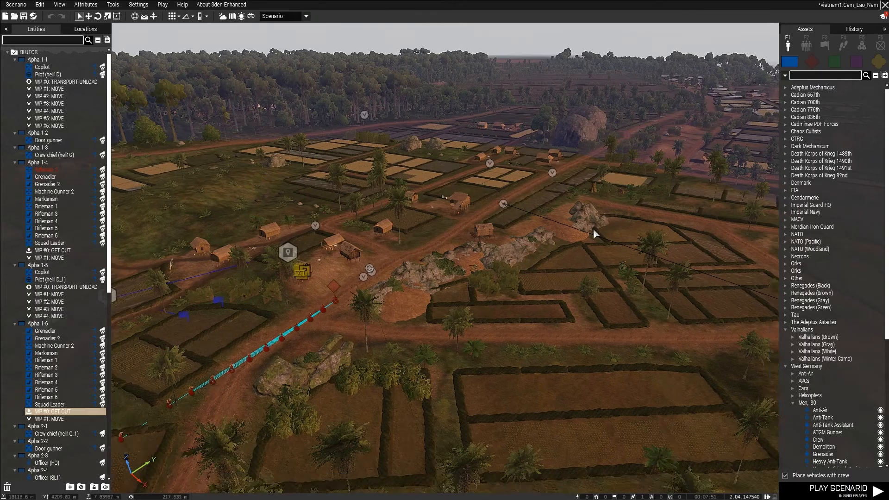
Survey the farm village with its waypoints, trigger area and the surrounding fields and shoreline.
mouse_move(435, 232)
right_mouse_down()
mouse_move(593, 238)
mouse_move(434, 240)
mouse_move(441, 223)
right_mouse_up()
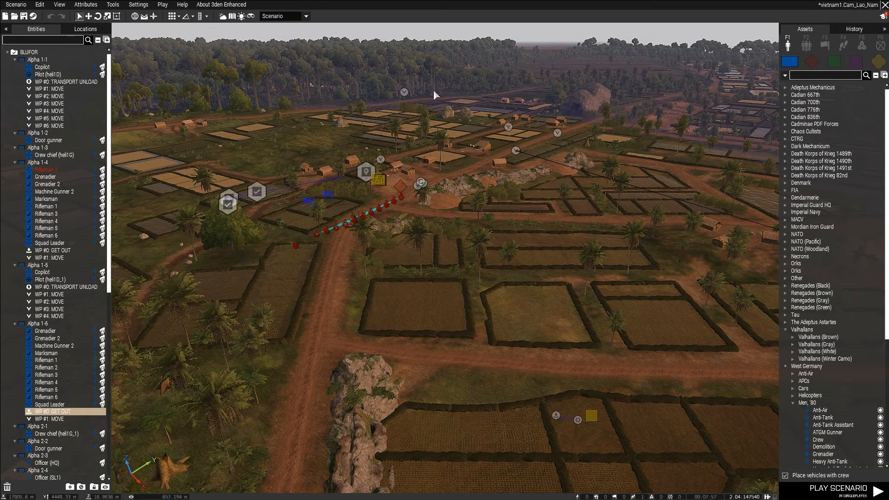
key("d")
right_click_drag(469, 156, 432, 176)
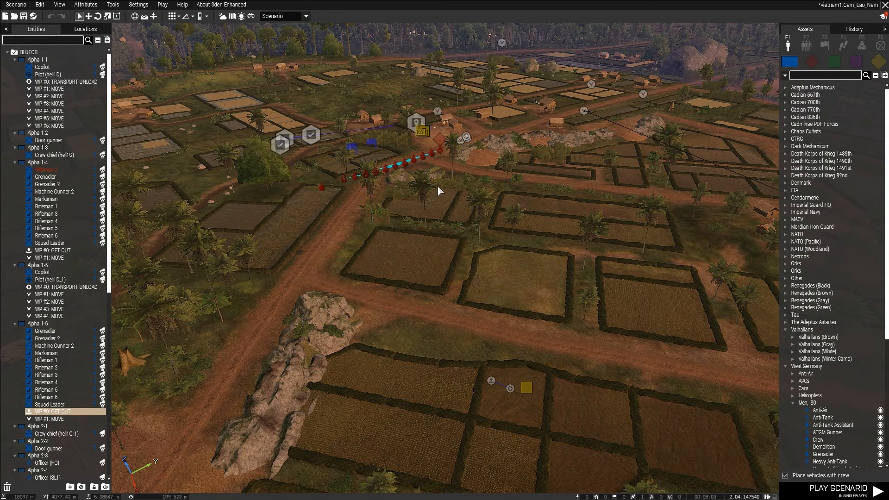
right_click_drag(437, 184, 456, 200)
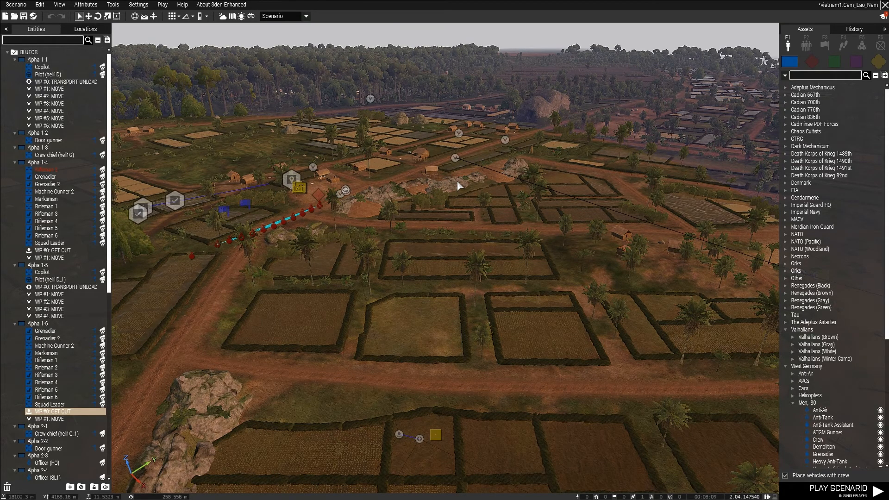
key("a")
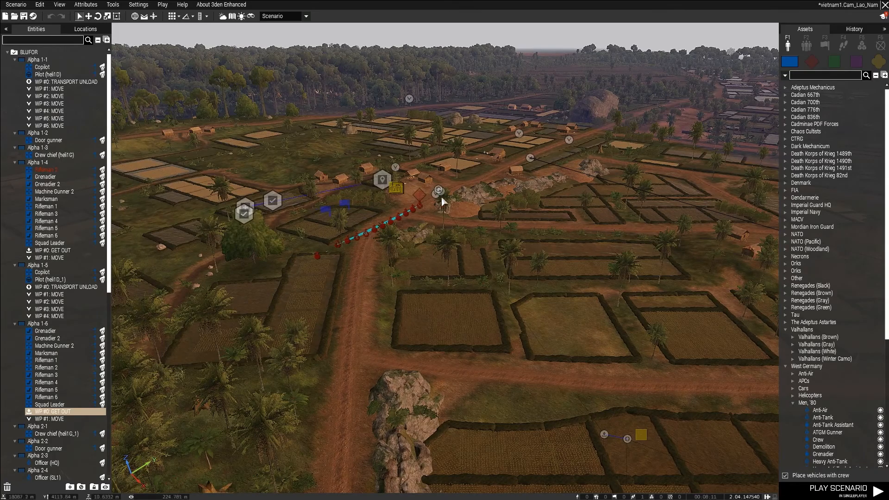
key("s")
key("d")
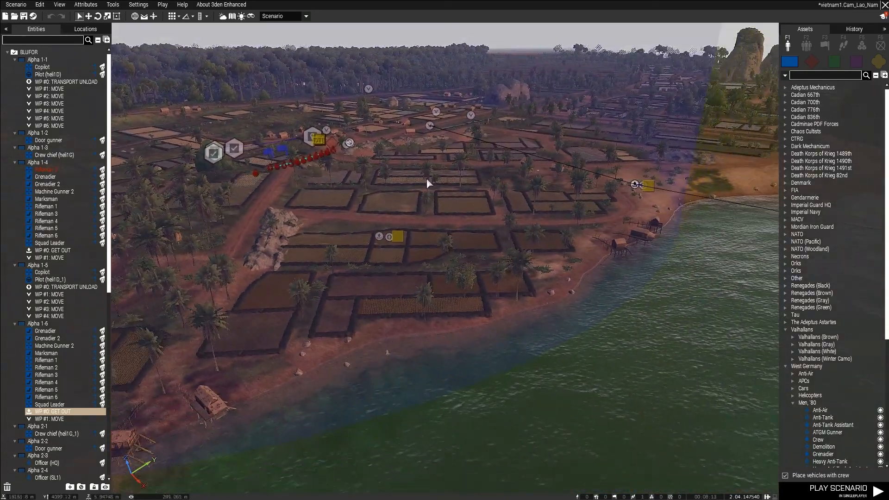
key("w")
key("s")
key("d")
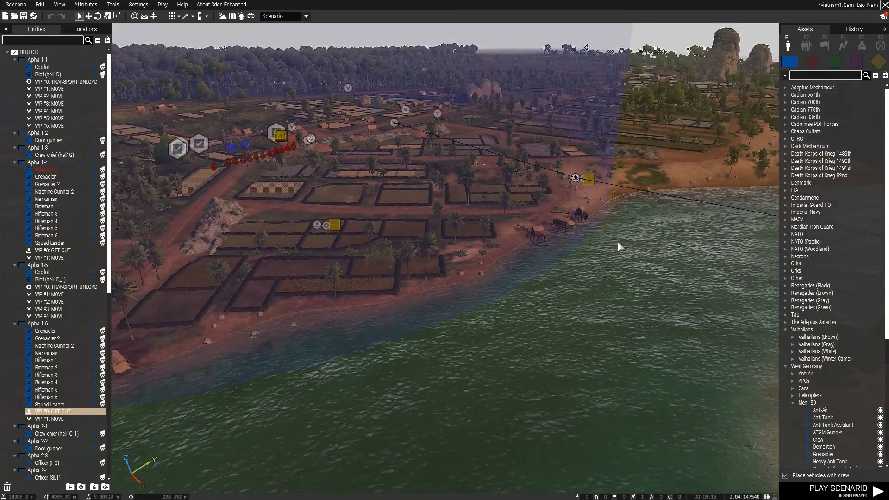
right_click_drag(400, 277, 324, 246)
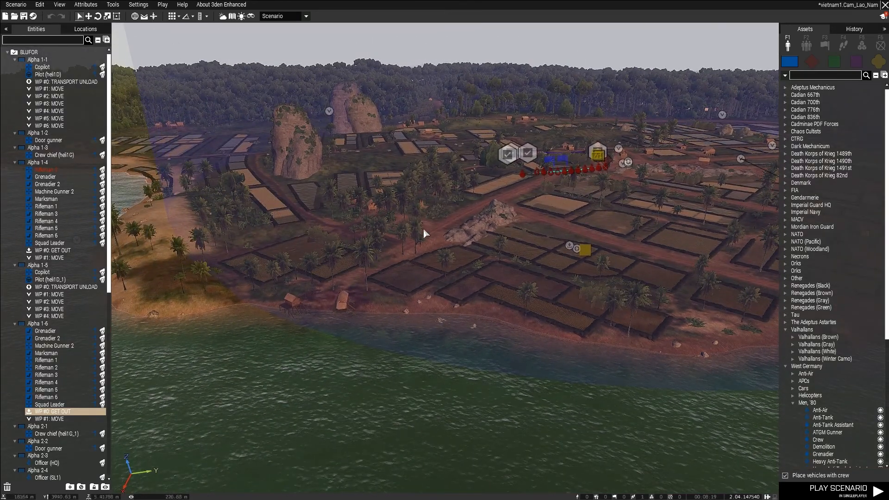
right_click_drag(469, 241, 531, 240)
right_click_drag(500, 265, 445, 288)
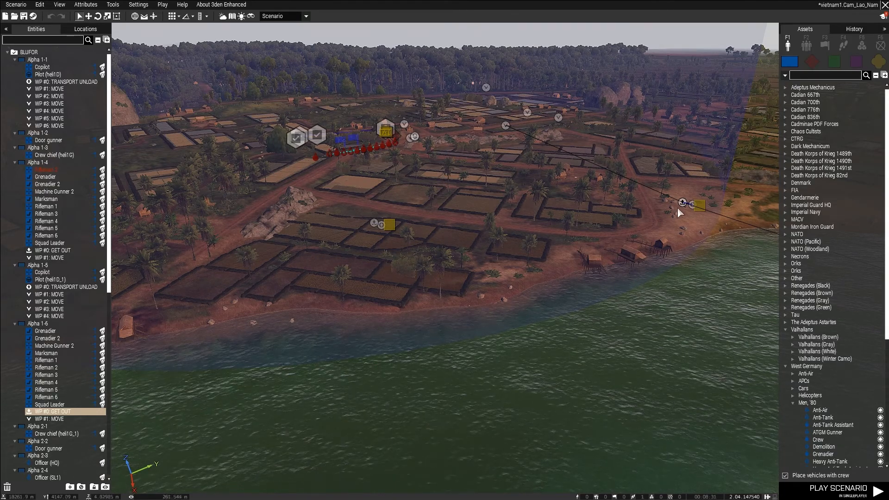
right_click_drag(648, 163, 655, 161)
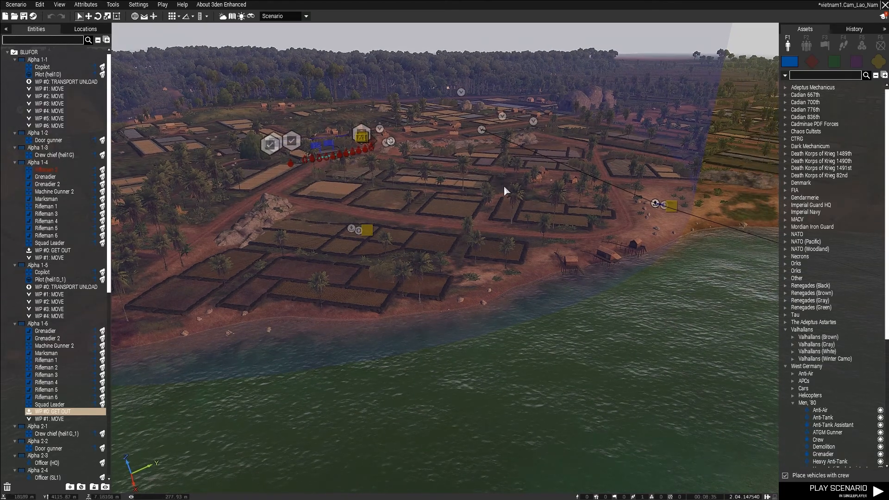
key("d")
right_click_drag(472, 263, 417, 242)
key("w")
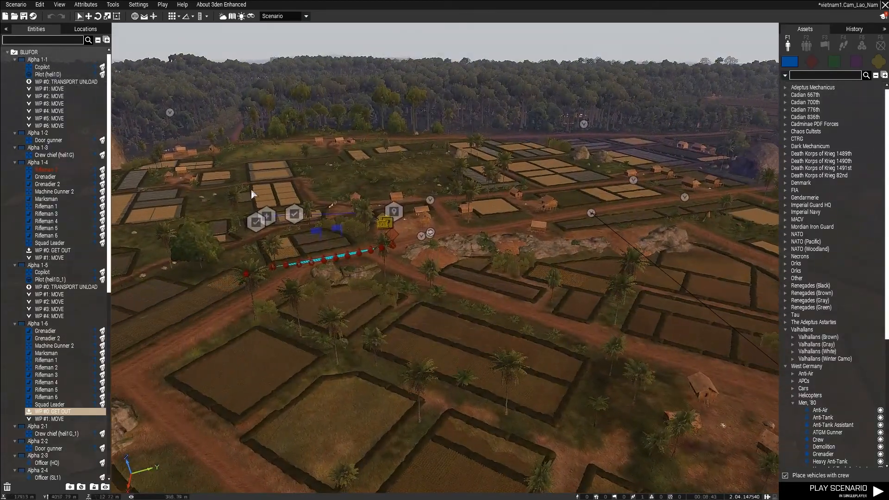
Inspect the roadside camp at the forest junction and the outpost at the crossroads beyond it.
key("w")
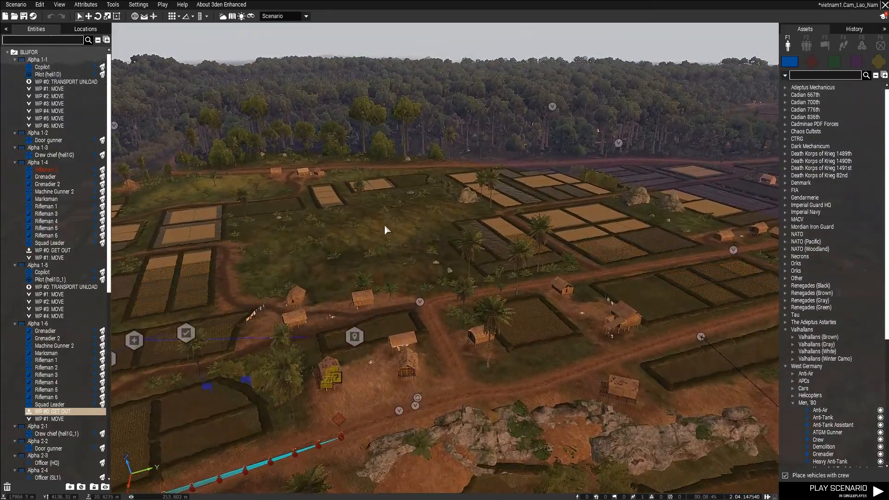
key("w")
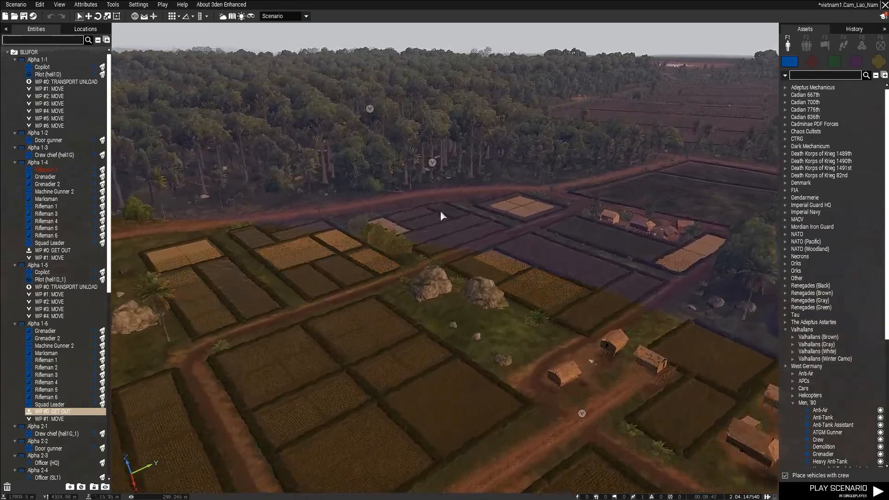
key("w")
right_click_drag(440, 212, 420, 230)
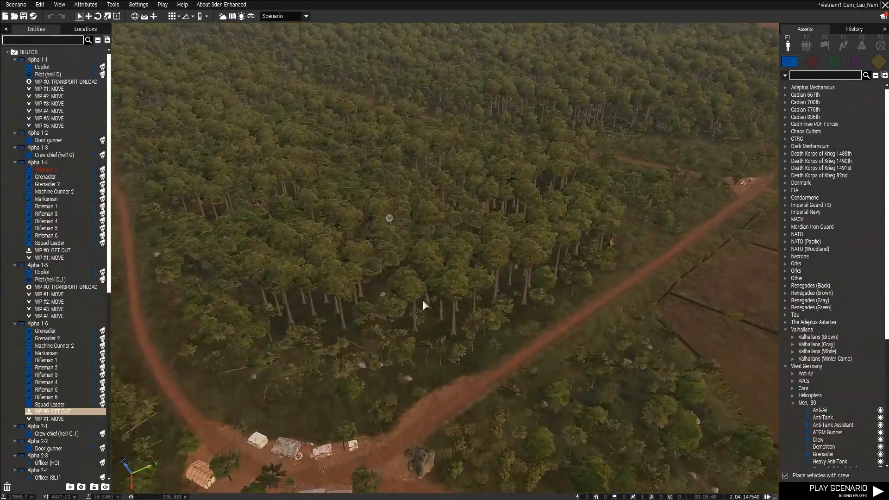
right_click_drag(423, 300, 333, 350)
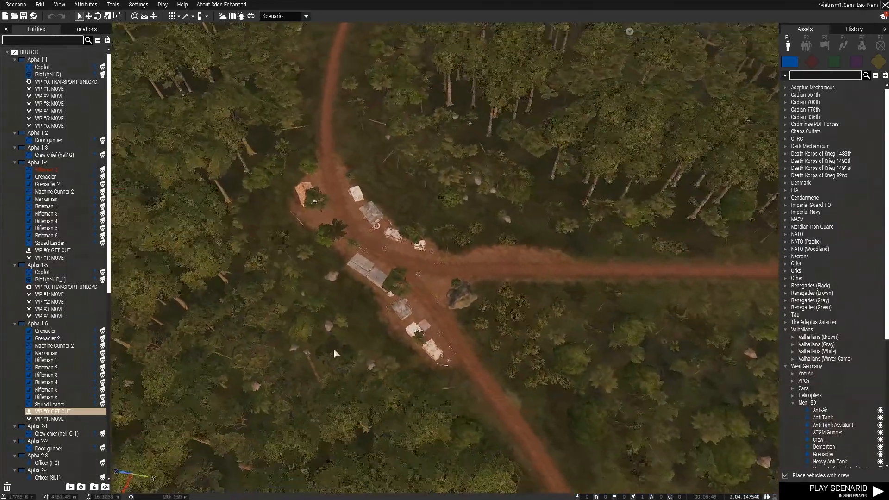
key("z")
key("q")
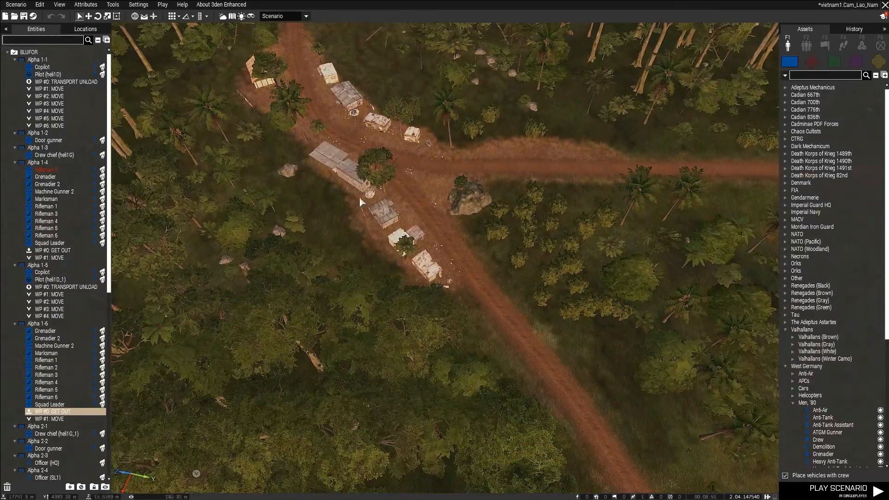
right_click_drag(364, 178, 501, 151)
key("w")
key("w")
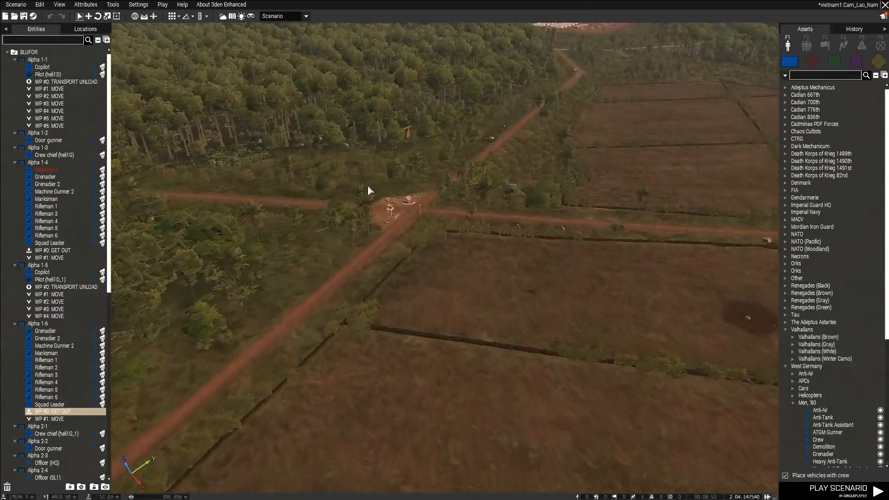
Examine the large fortified military base beyond the forest, including its buildings, perimeter and approach roads.
key("w")
key("w")
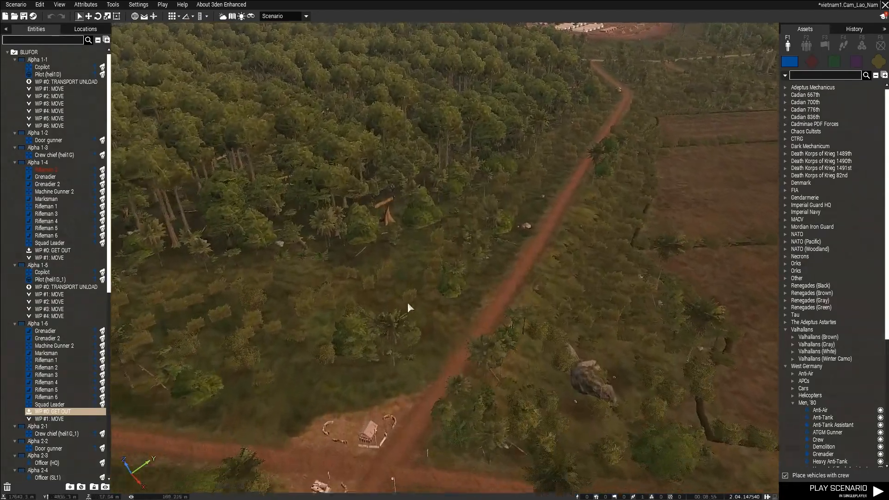
right_click_drag(408, 300, 313, 305)
key("z")
key("d")
key("s")
right_click_drag(404, 295, 522, 259)
key("w")
key("q")
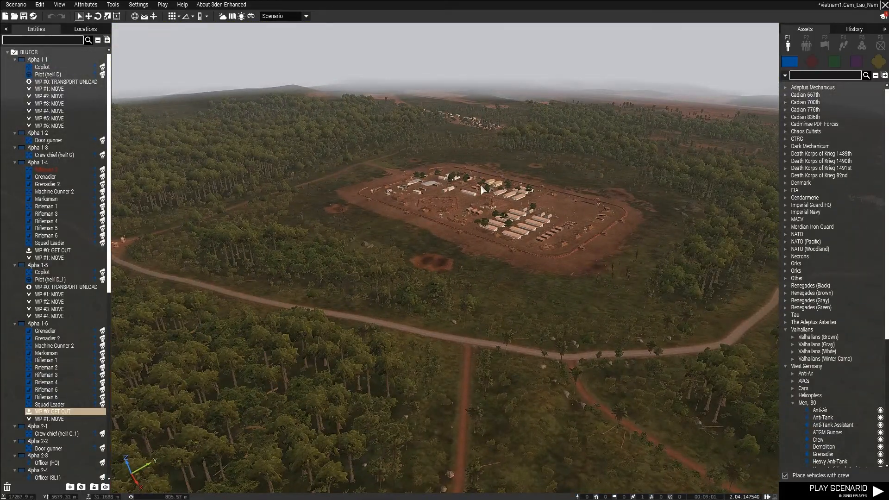
key("w")
key("d")
right_click_drag(420, 253, 382, 238)
key("w")
key("d")
key("z")
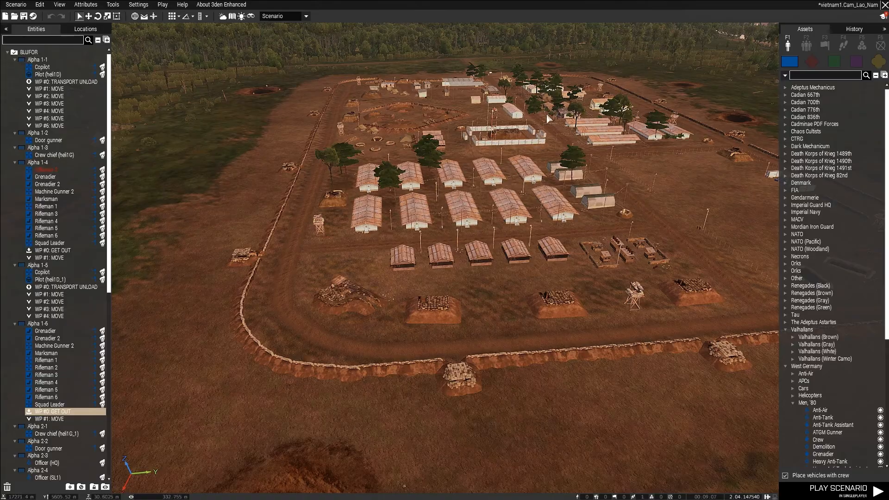
right_click_drag(546, 196, 455, 221)
key("w")
key("w")
key("a")
right_click_drag(291, 191, 359, 303)
key("w")
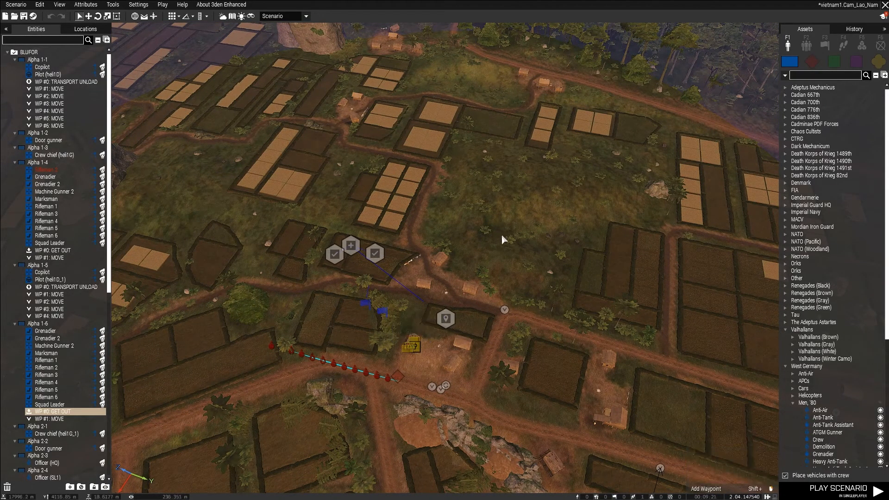
Place a 100 m diameter trigger on the camp at the forest road junction.
key("w")
right_click_drag(499, 235, 557, 203)
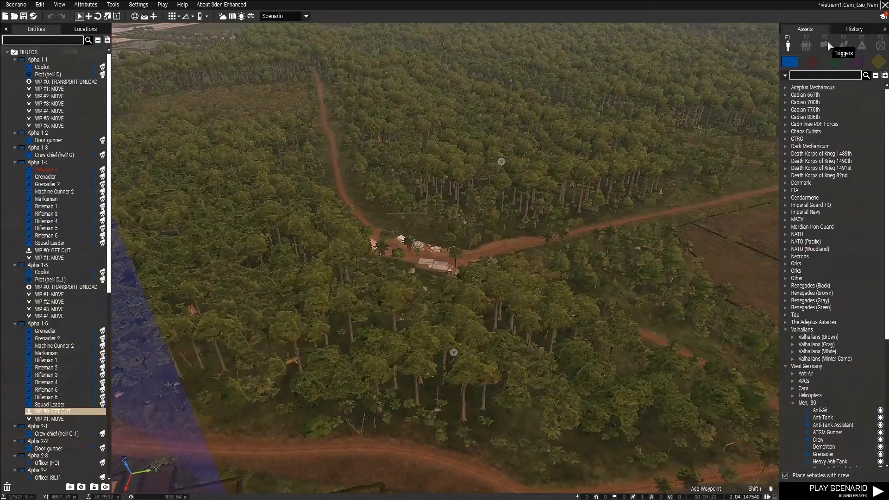
left_click(829, 45)
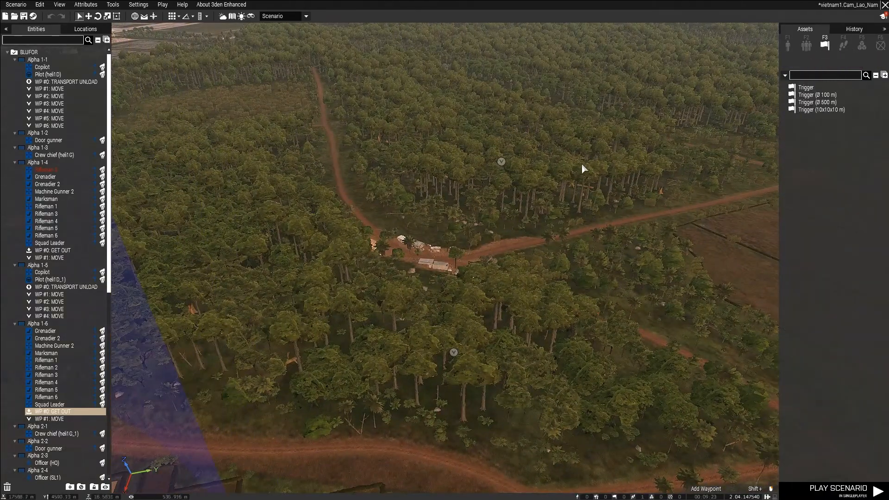
key("w")
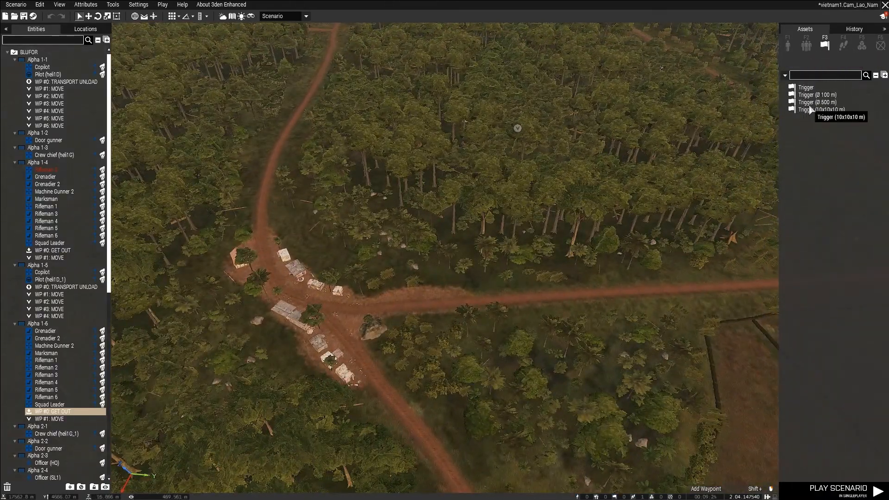
left_click(815, 95)
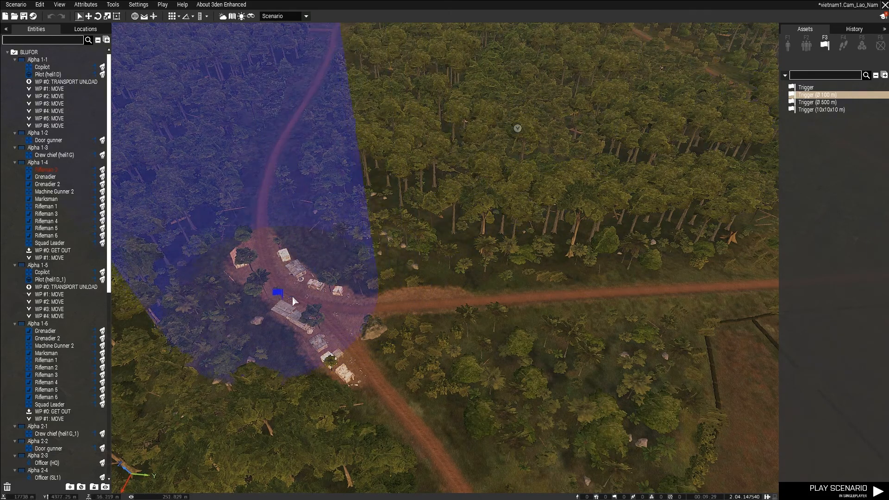
left_click(304, 297)
Set the new trigger's size to 110 by 110 and its variable name to obj2.
double_click(304, 297)
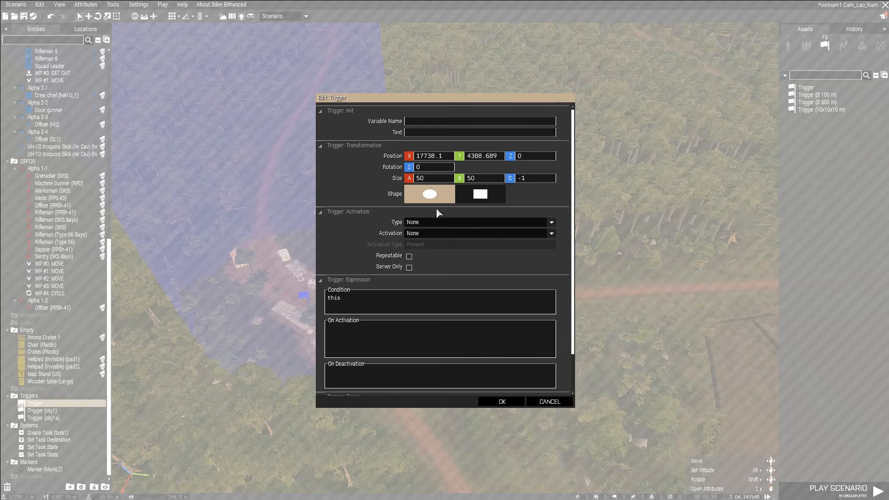
left_click(418, 178)
key("BackSpace")
type("1")
type("110")
left_click(418, 121)
type("obj2")
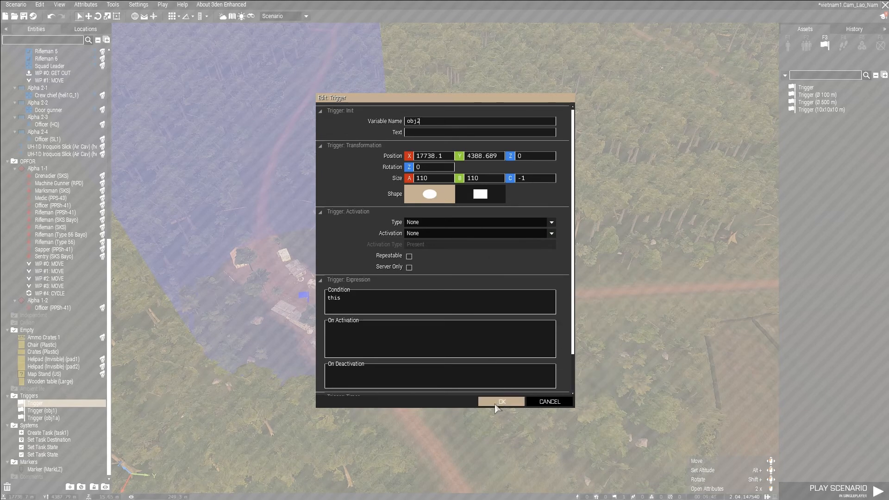
Set the obj2 trigger's activation to OPFOR with activation type Not Present and accept the attributes.
left_click(436, 234)
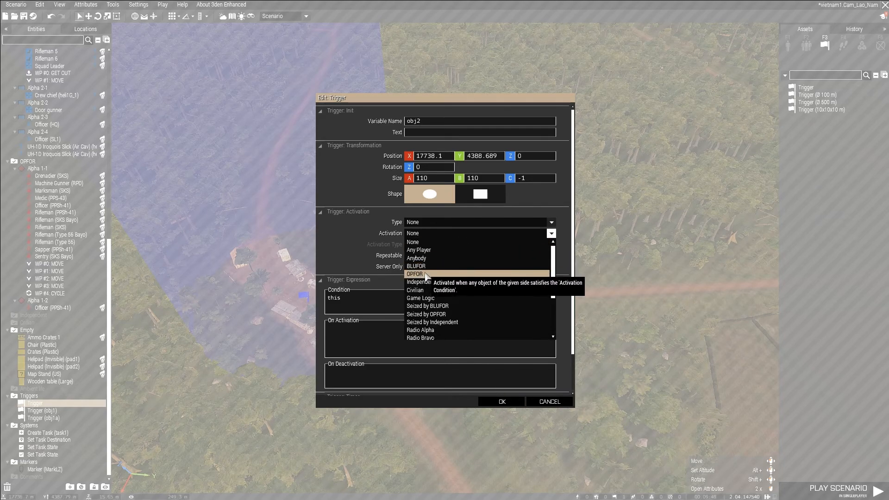
left_click(430, 274)
left_click(436, 246)
left_click(431, 261)
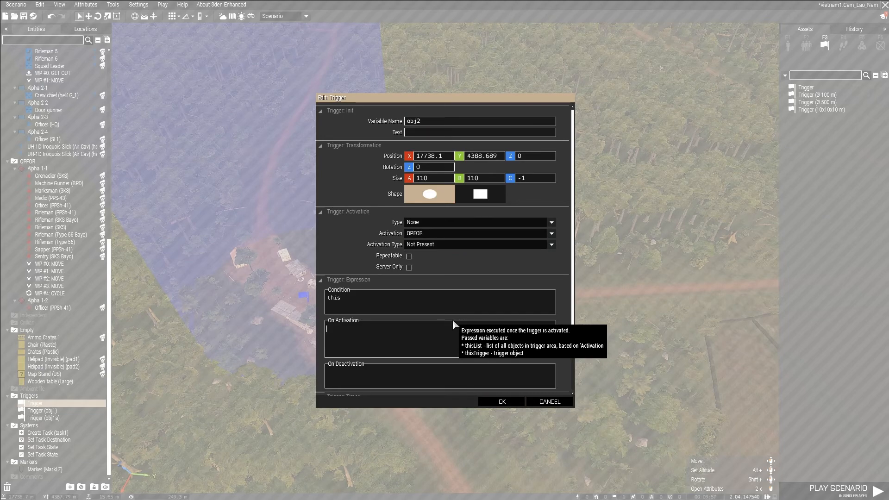
left_click(502, 402)
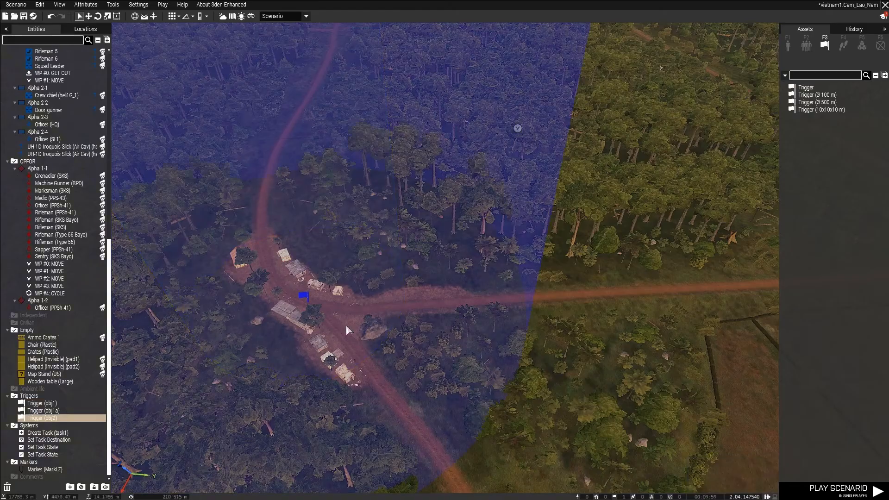
Give the obj2 trigger the On Activation expression SL1 sideChat "Objective 2 secured."; and accept it.
scroll(38, 109, "up", 1)
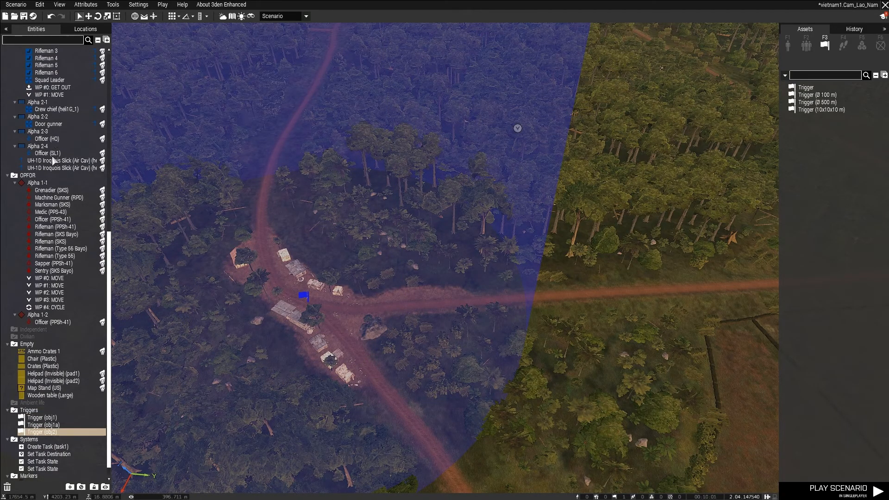
double_click(305, 296)
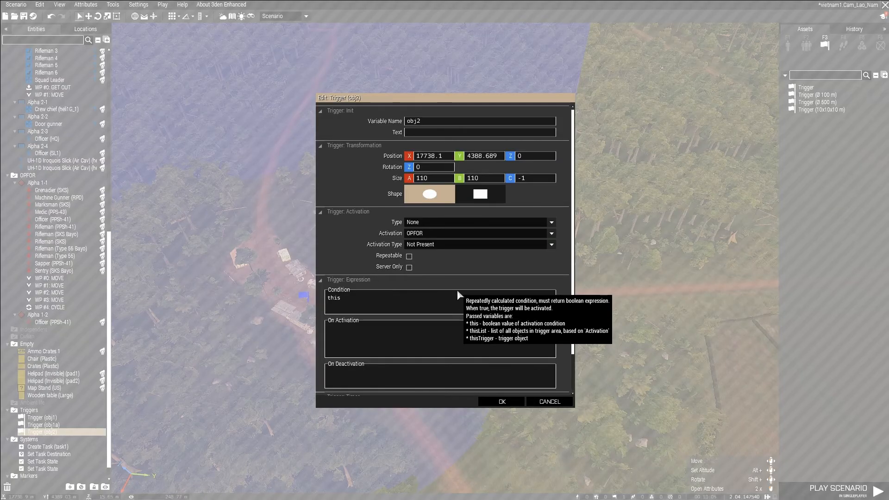
type("SL1")
type(" '")
type("sideCha")
type("t \"Objectiv")
type("e 2 secured")
type(". S")
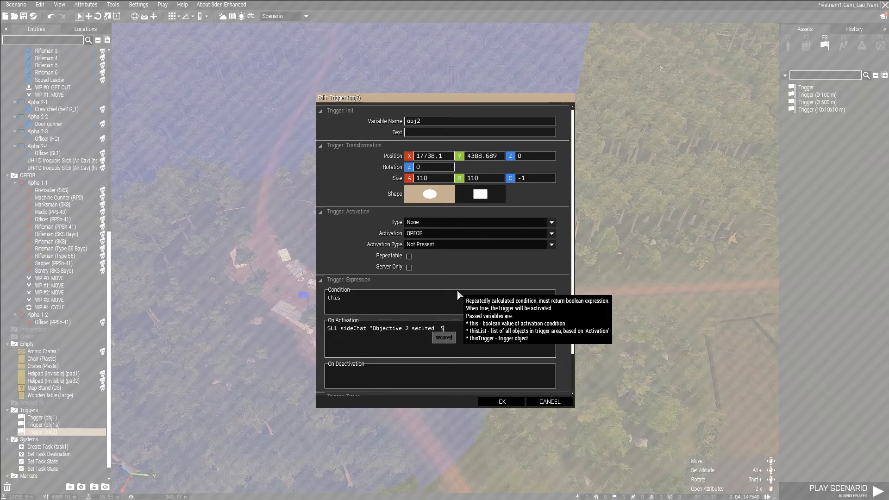
key("BackSpace")
key("BackSpace")
type("\";")
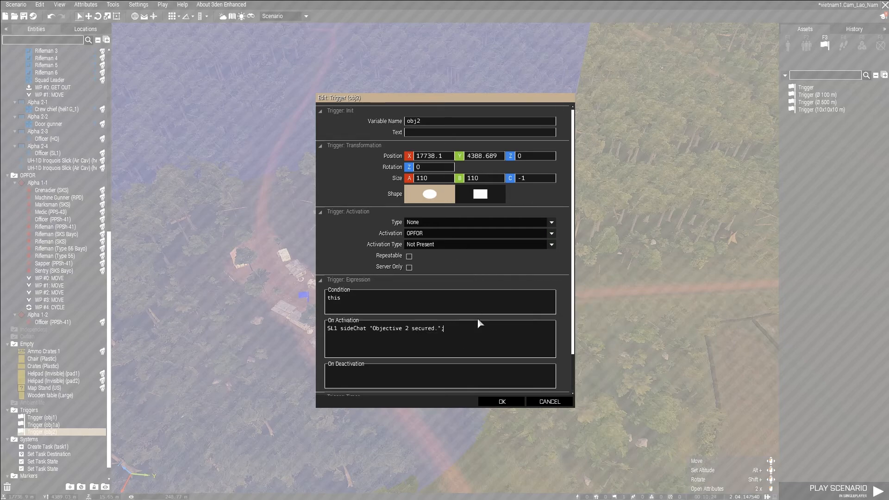
left_click(500, 403)
left_click(347, 332)
Copy the obj2 trigger and paste the duplicate at the crossroads outpost.
scroll(348, 332, "up", 2)
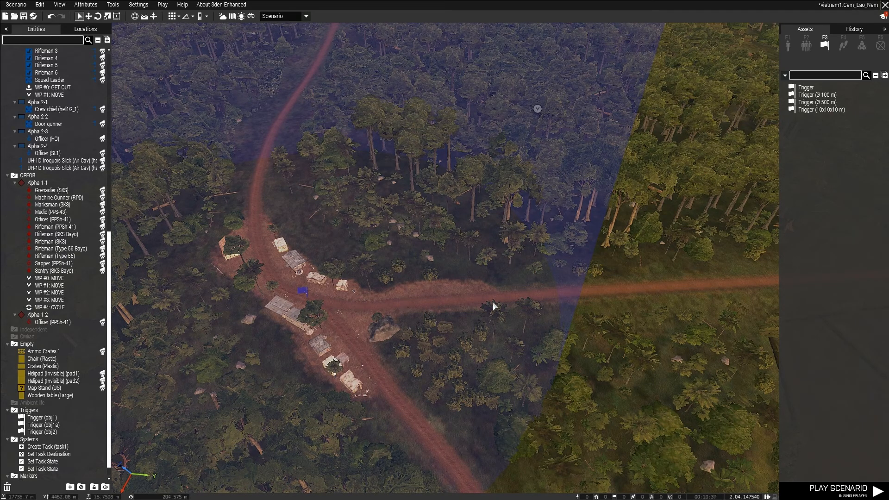
right_click_drag(465, 319, 425, 310)
key("w")
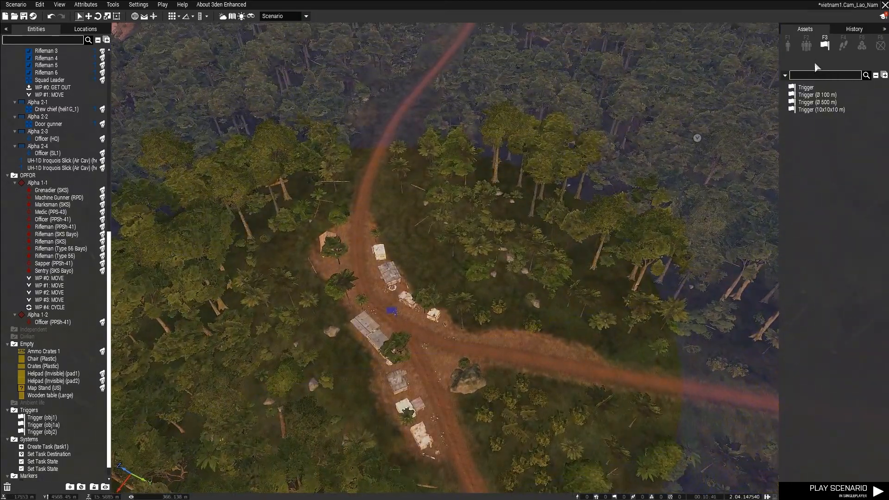
left_click(390, 310)
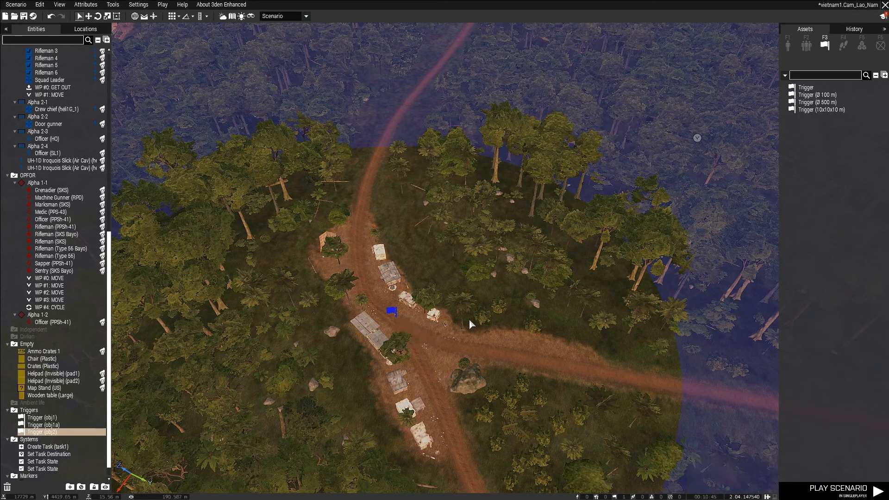
right_click_drag(469, 320, 606, 281)
key("w")
left_click(602, 275)
key("d")
key("ctrl+v")
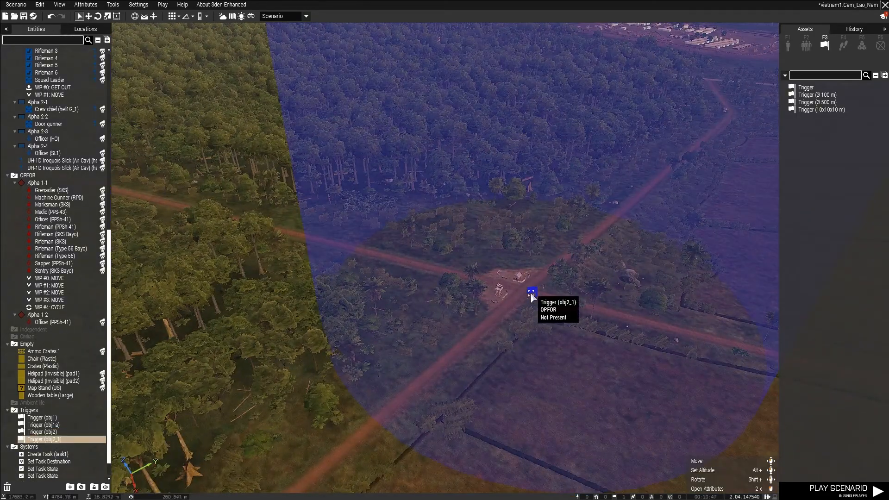
Shift the duplicated trigger closer to the crossroads outpost, set its variable name to obj3 and accept the attributes.
left_click_drag(532, 295, 527, 289)
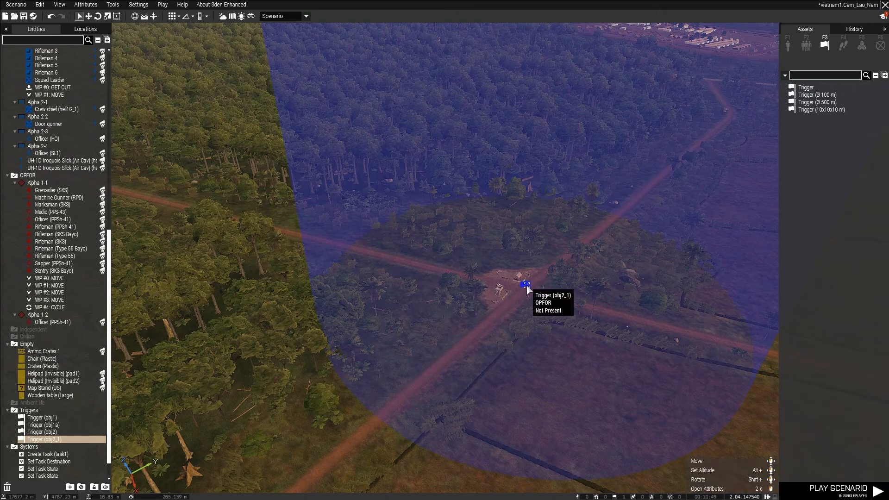
double_click(527, 287)
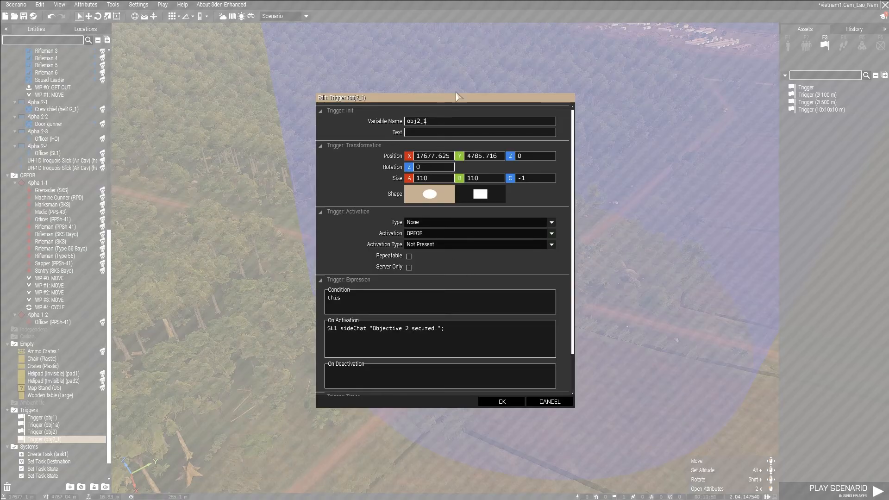
key("BackSpace")
key("BackSpace")
key("BackSpace")
type("3")
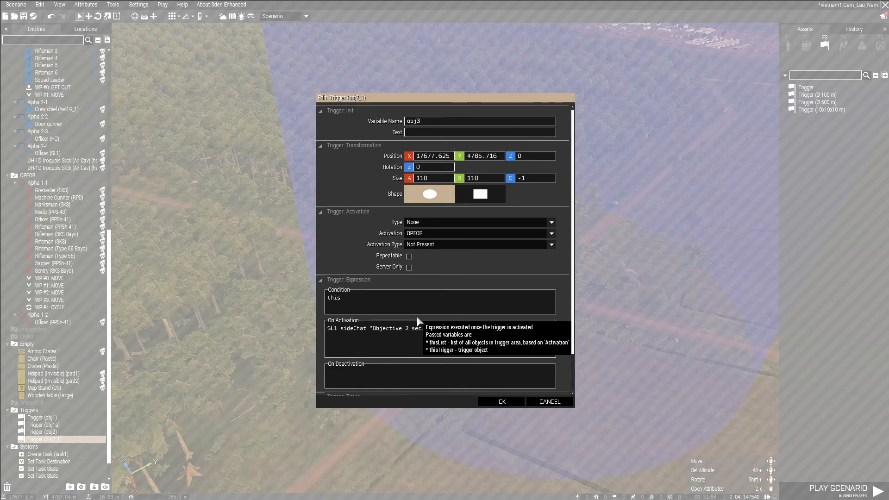
left_click(507, 400)
left_click(373, 350)
Place a Trigger (Ø 500 m) in the middle of the large military base beyond the crossroads.
key("w")
right_click_drag(435, 231, 565, 188)
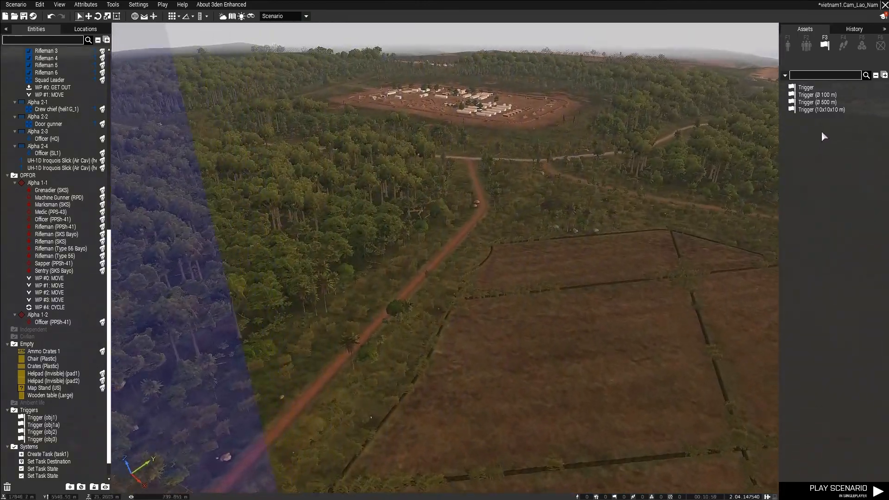
left_click(826, 106)
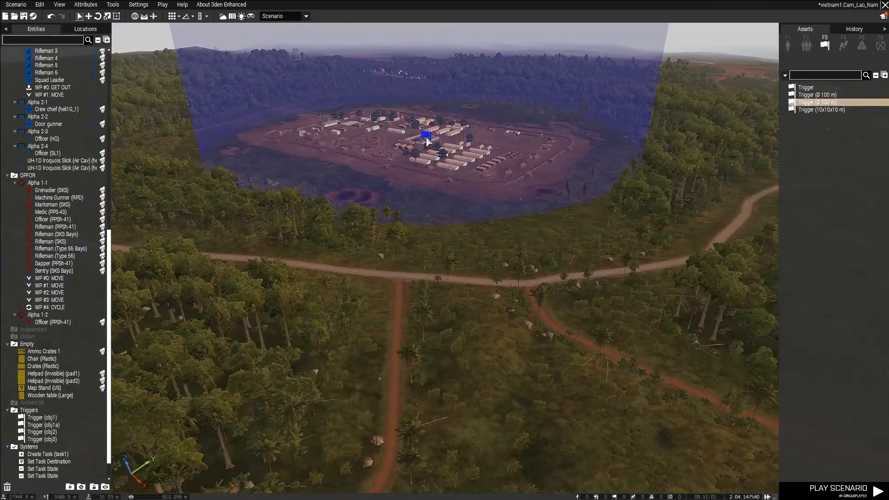
left_click(422, 141)
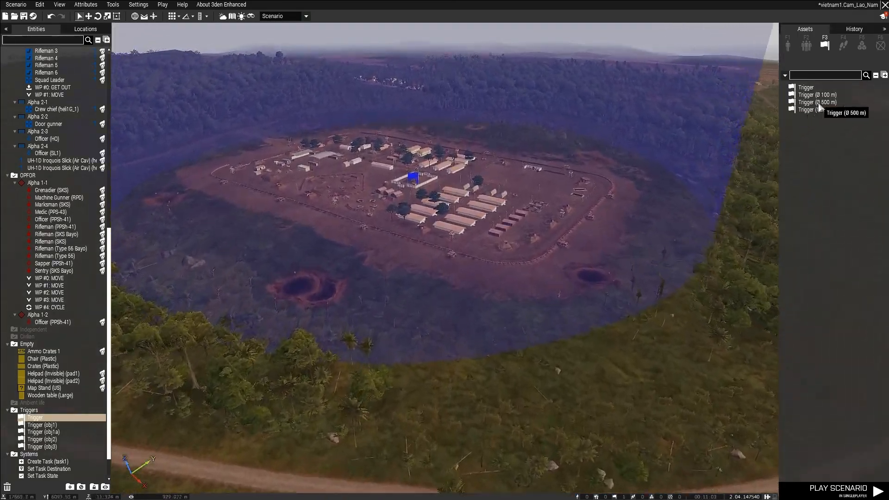
Name the base trigger obj4 and set its activation to OPFOR with activation type Not Present.
key("w")
right_click_drag(556, 162, 426, 227)
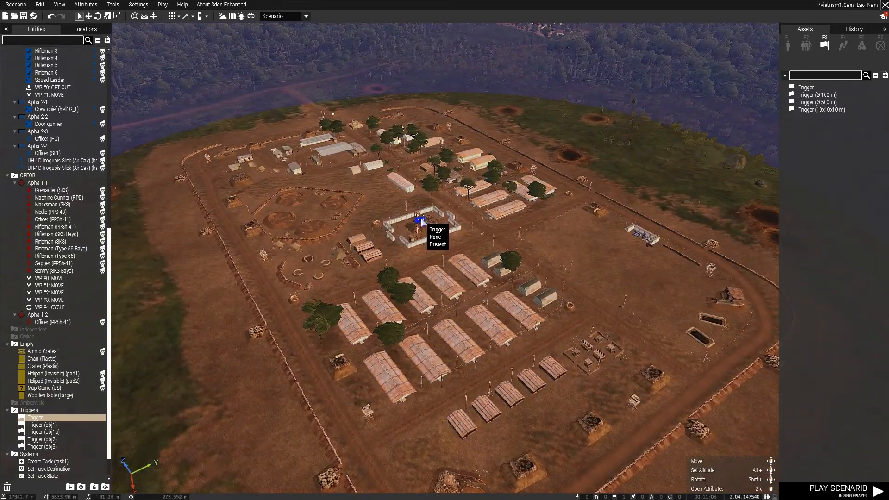
left_click(419, 222)
double_click(420, 222)
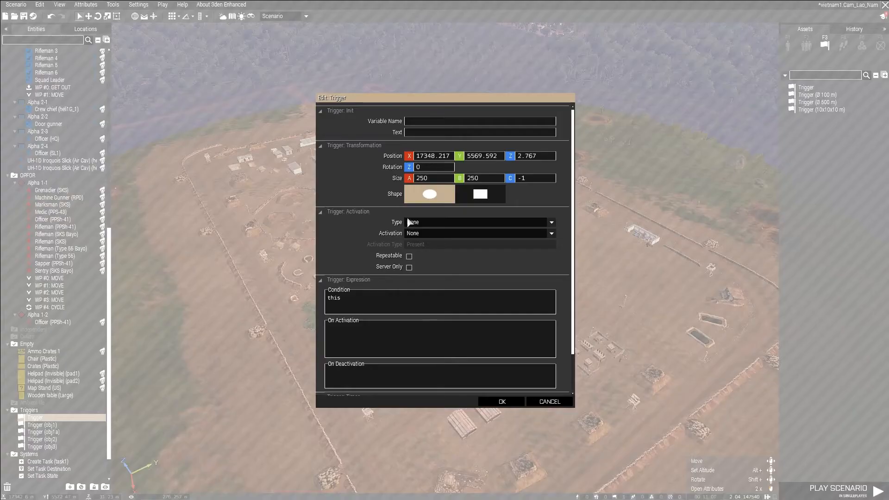
type("obj4")
left_click(408, 234)
left_click(436, 267)
left_click(425, 245)
left_click(419, 260)
Give the obj4 trigger the On Activation expression SL1 sideChat "Objective 4 secured." and accept it.
left_click(397, 323)
type("sL1 sideChat ")
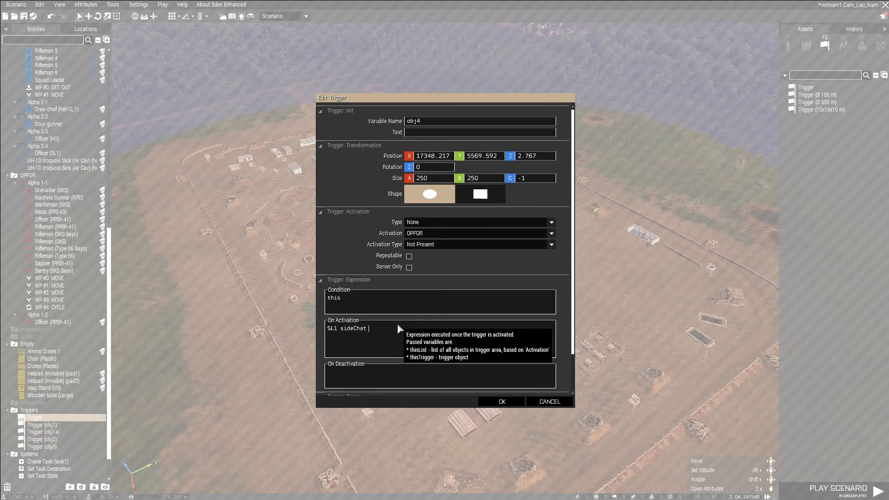
type("\"Objective 4 secured.")
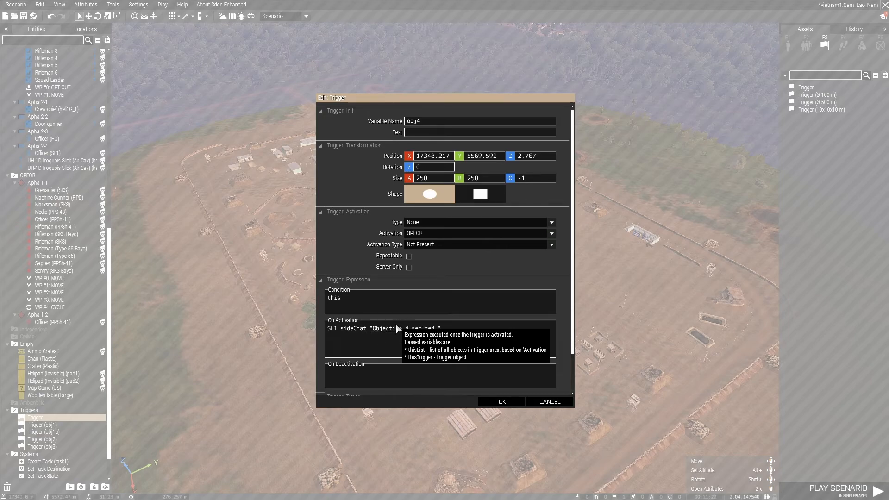
left_click(502, 401)
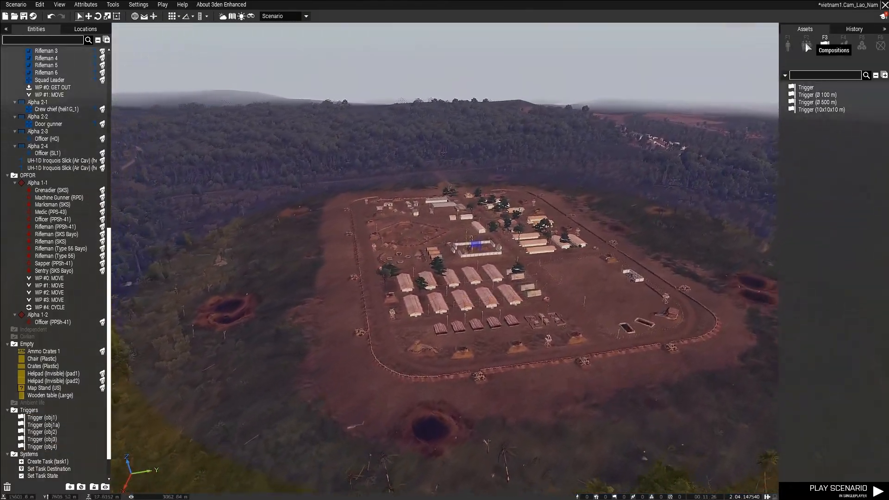
Place an OPFOR Officer (K-50M) from Viet Cong, Men (VC Main Force), on the road inside the base.
left_click(790, 45)
scroll(551, 196, "up", 3)
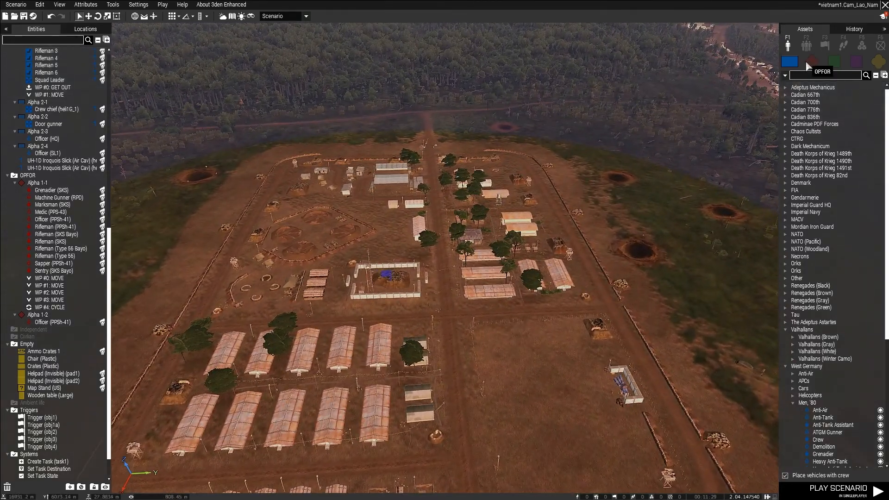
left_click(812, 61)
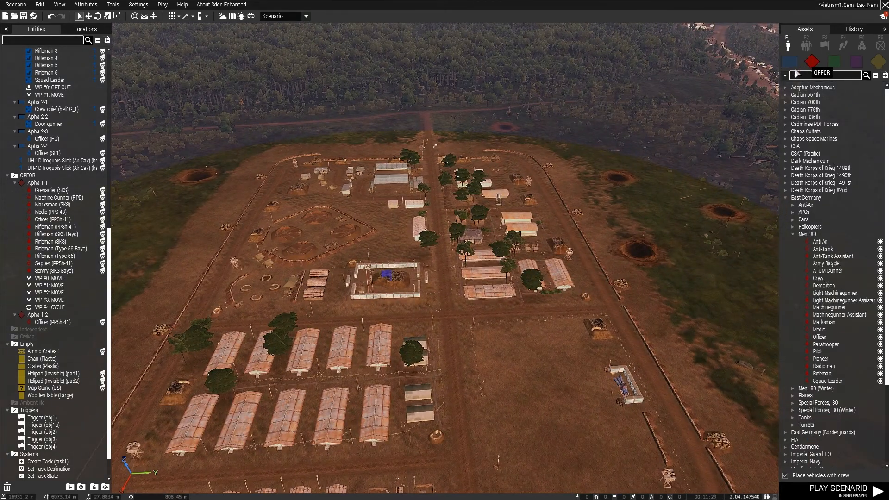
left_click(784, 192)
left_click(786, 226)
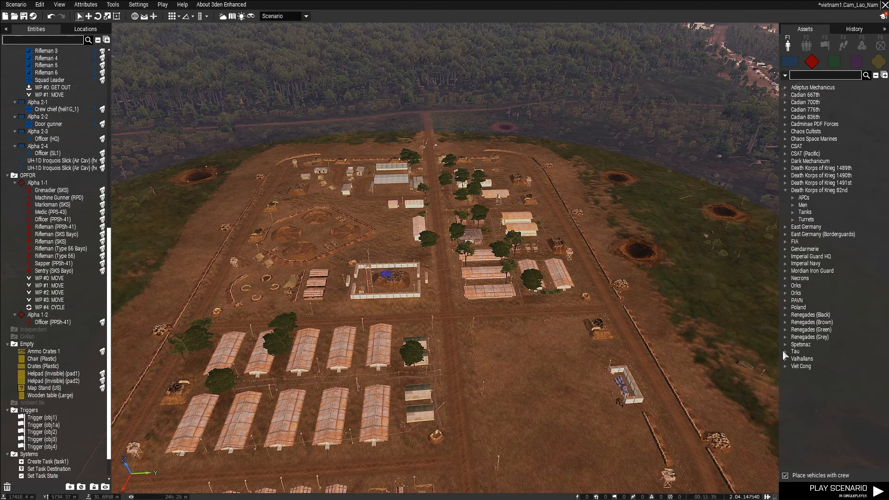
left_click(785, 367)
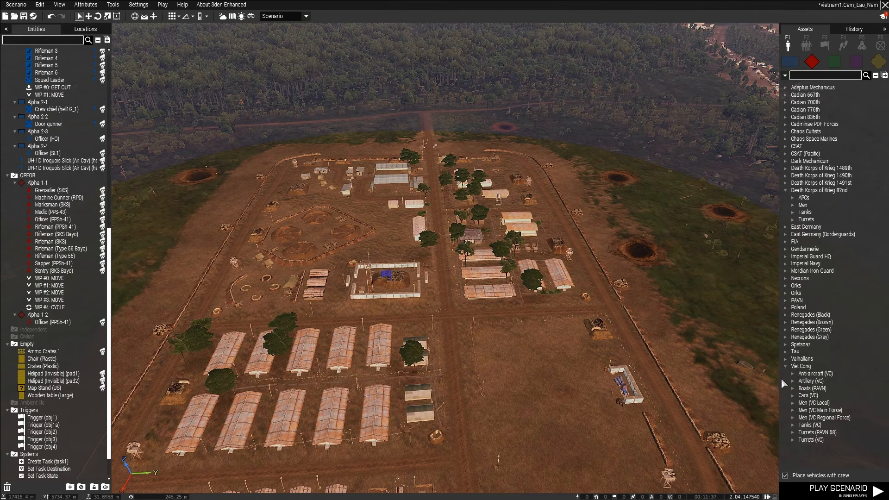
left_click(793, 411)
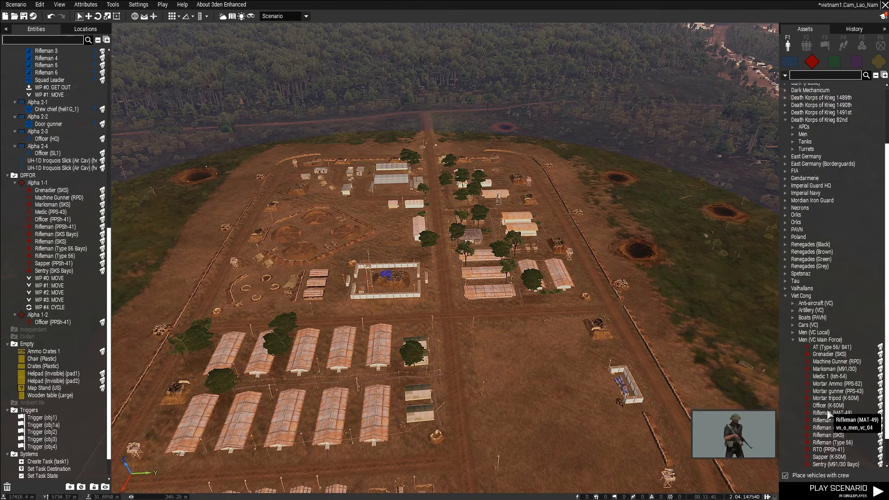
left_click(828, 405)
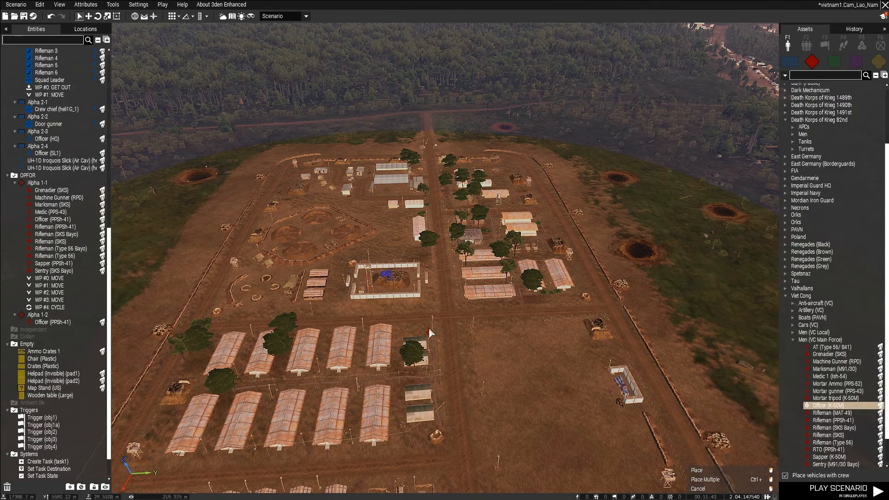
left_click(442, 306)
Place a Machine Gunner (RPD) from Men (VC Main Force) at the crossroads outpost beside the obj3 trigger.
right_click_drag(491, 359, 468, 354)
key("w")
scroll(852, 414, "down", 1)
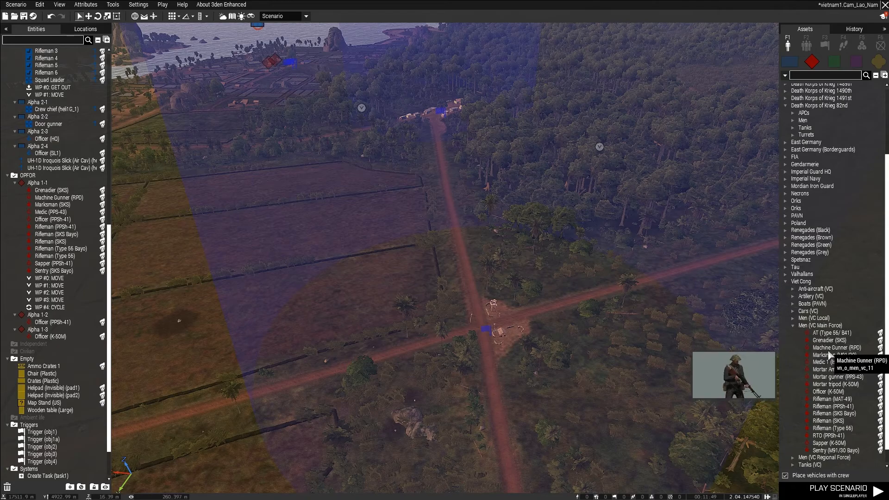
left_click(833, 348)
left_click(512, 331)
Place another Machine Gunner (RPD) at the road junction camp beside the obj2 trigger.
key("w")
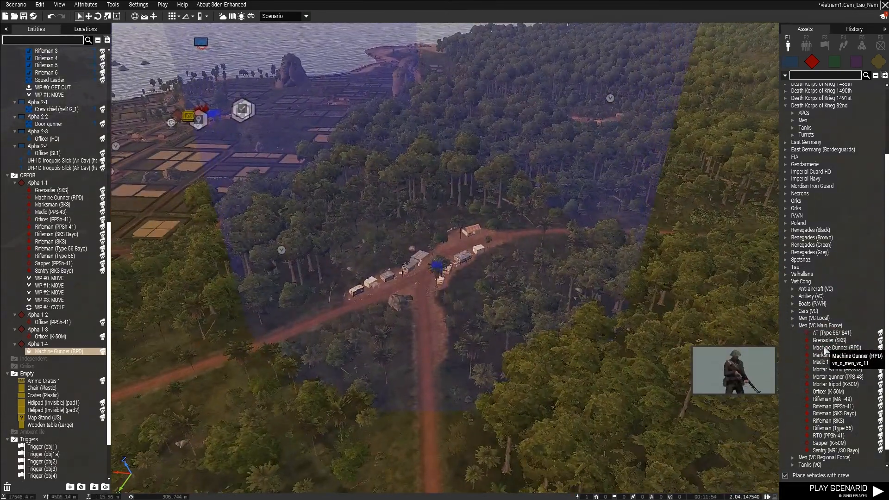
left_click(833, 348)
left_click(456, 253)
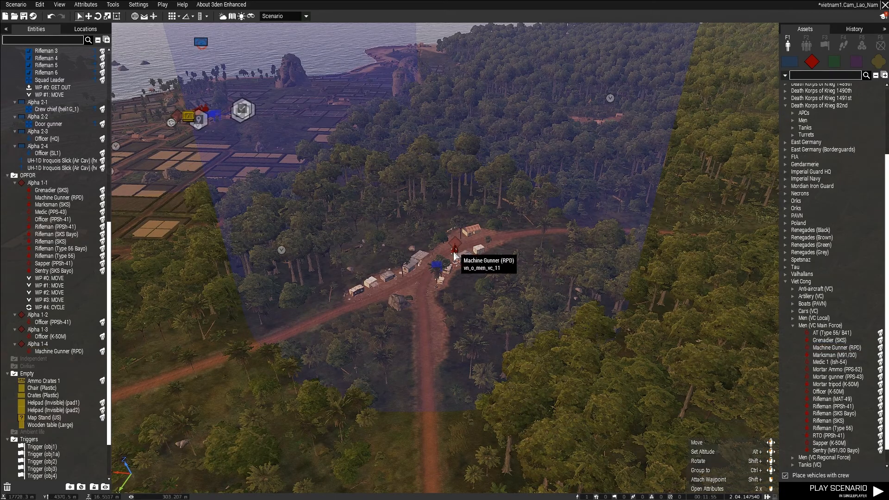
Add a Create Task module from the Intel systems at the road junction camp beside the obj2 trigger.
key("a")
right_click_drag(353, 253, 599, 258)
key("s")
key("w")
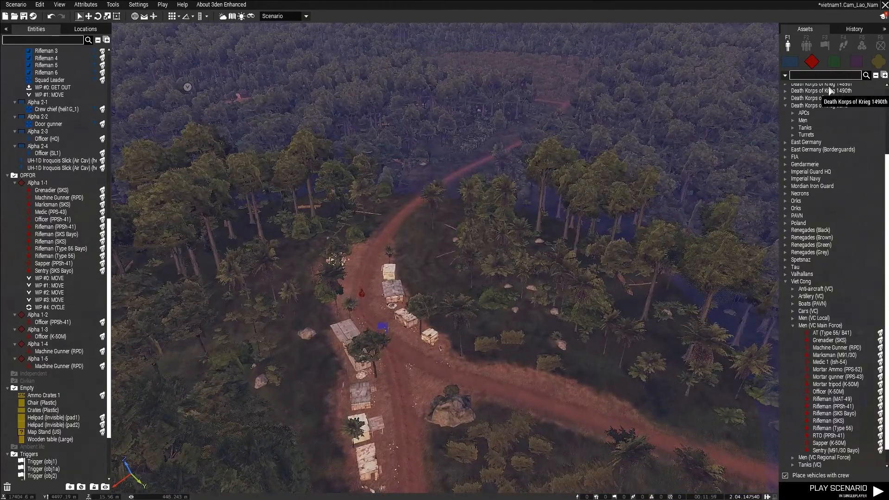
left_click(862, 45)
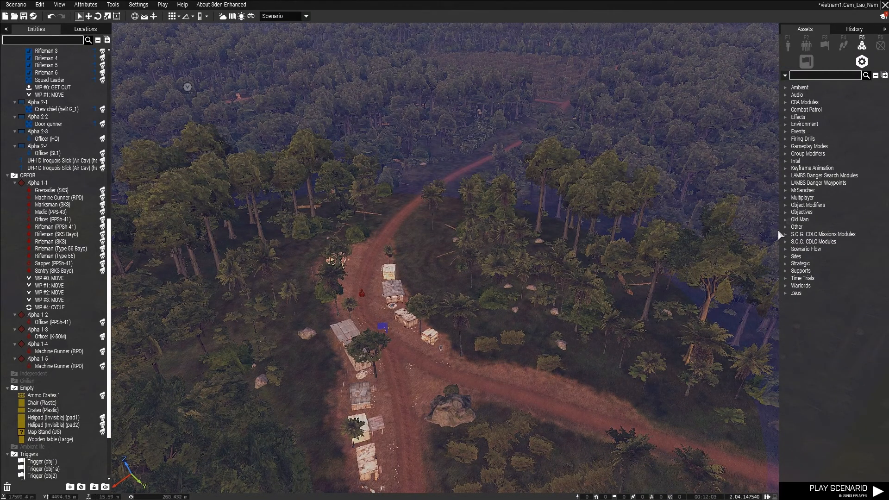
left_click(784, 161)
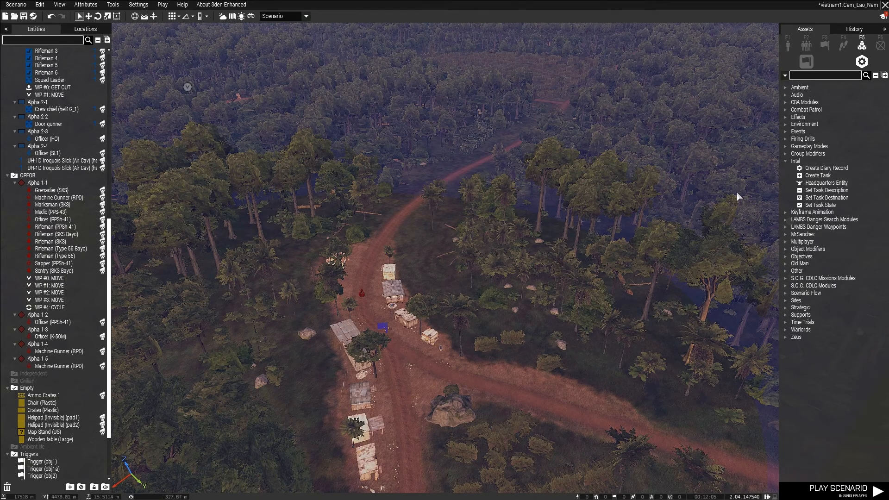
left_click(818, 176)
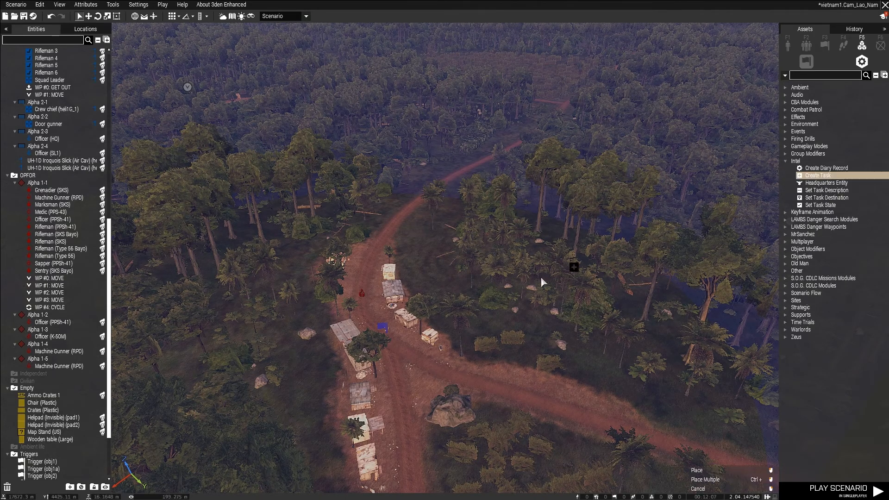
left_click(371, 310)
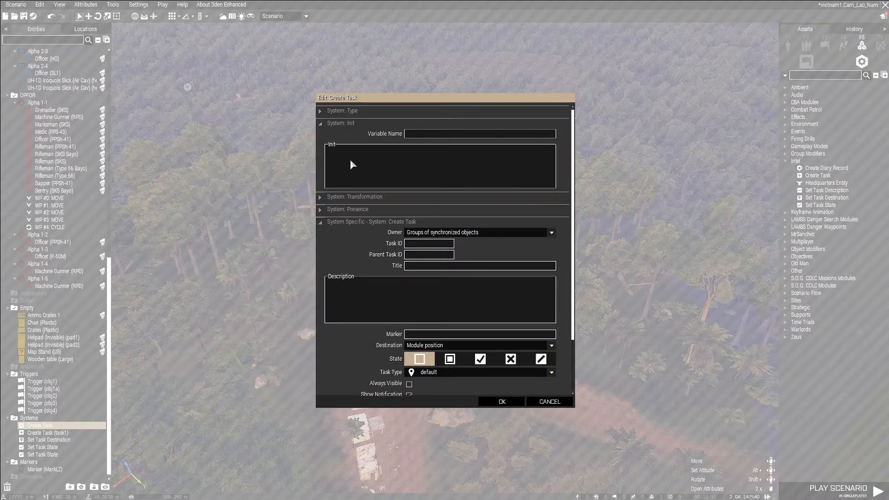
Give the task variable name objective2, owner BLUFOR, task ID and parent task ID obj2, and title "Secure", and accept it.
type("objective2")
left_click(446, 234)
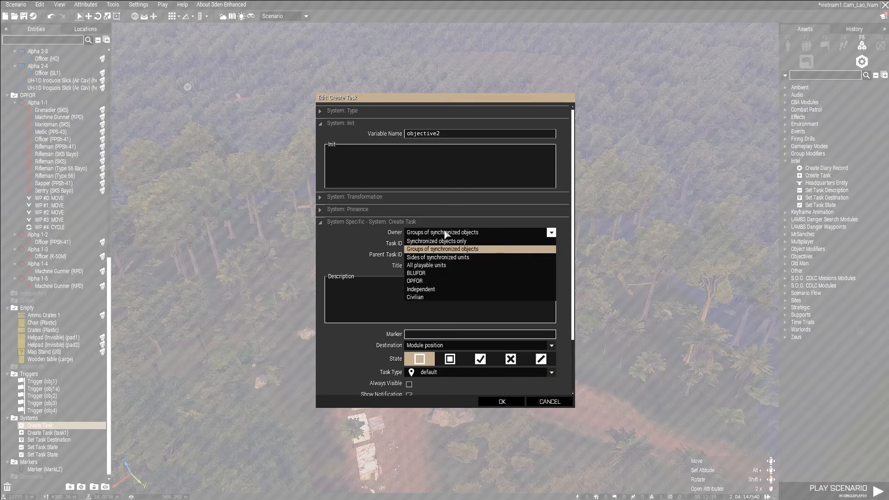
left_click(437, 273)
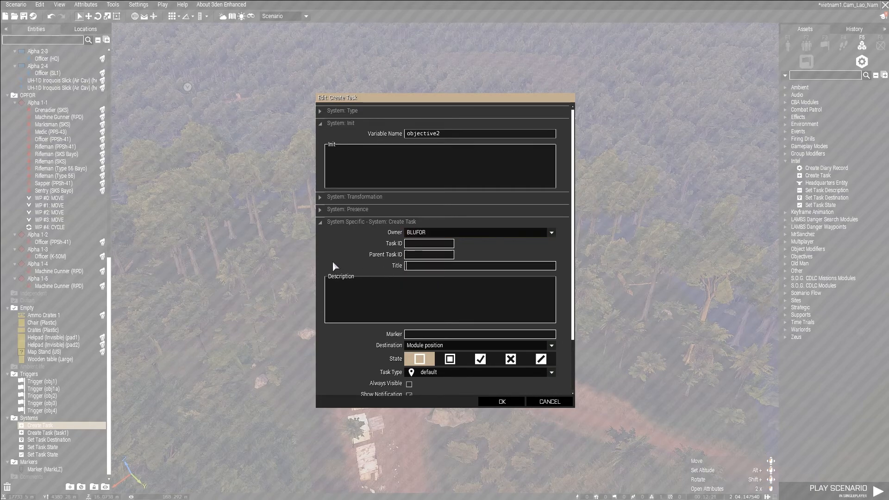
left_click(409, 265)
type("obj2")
type("Secure")
left_click(501, 401)
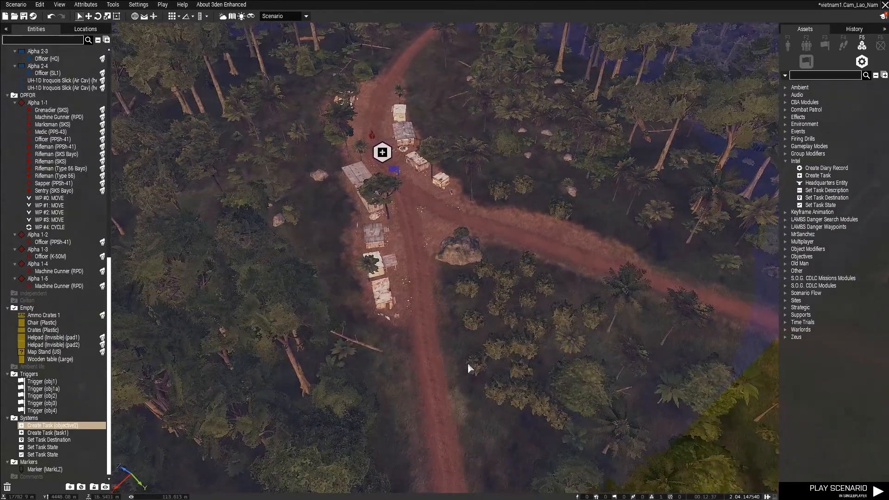
Reopen the objective2 task's attributes and complete its title as "Secure the crossroads".
key("w")
scroll(461, 330, "up", 2)
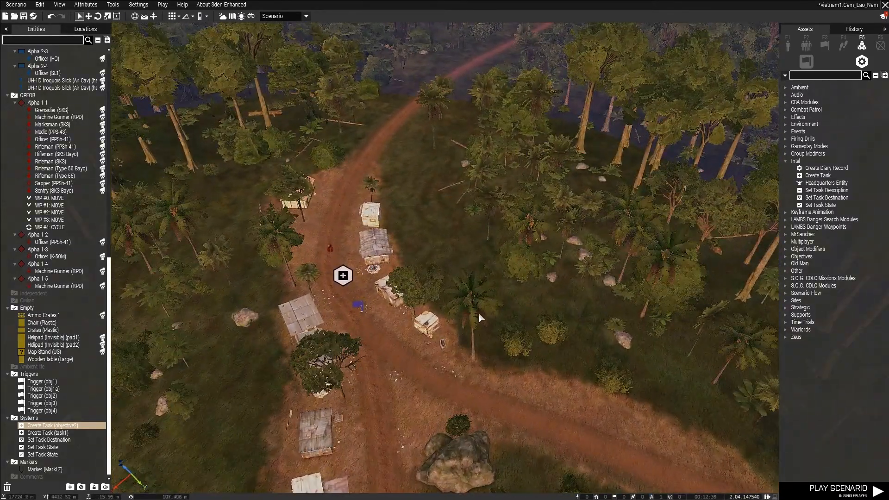
key("s")
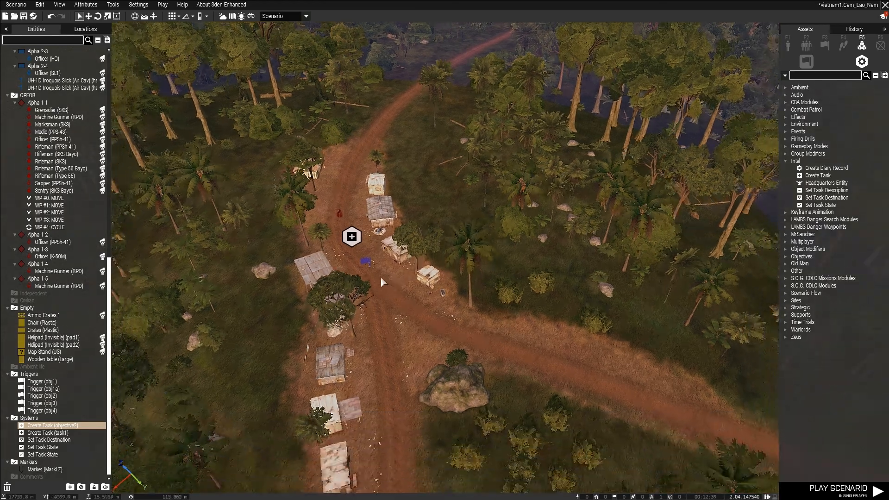
double_click(352, 236)
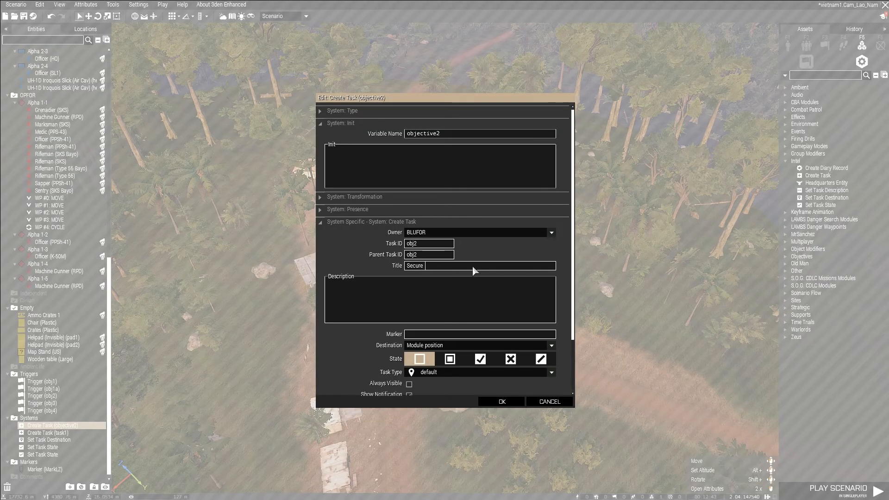
type("the")
type(" cross")
Describe the objective2 task as "Make sure no enemy troops can be found to your rear once you attack the base." and accept it.
type("Make sure")
type(" no enemy")
type(" troops can")
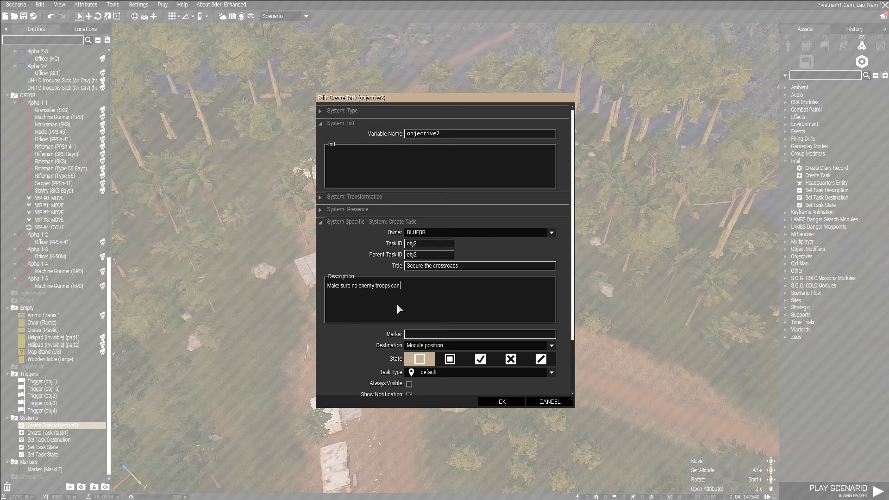
type(" be found to your rear once you atta")
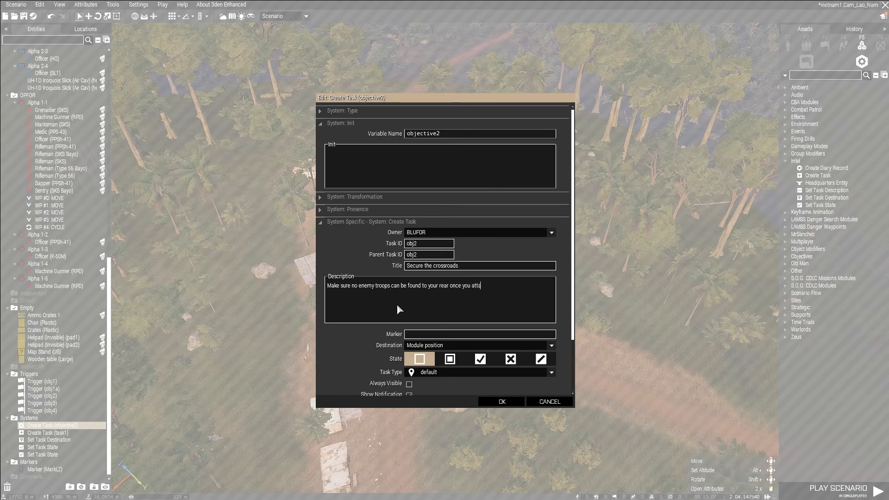
type("ck the base.")
scroll(461, 262, "down", 2)
key("BackSpace")
scroll(394, 285, "down", 1)
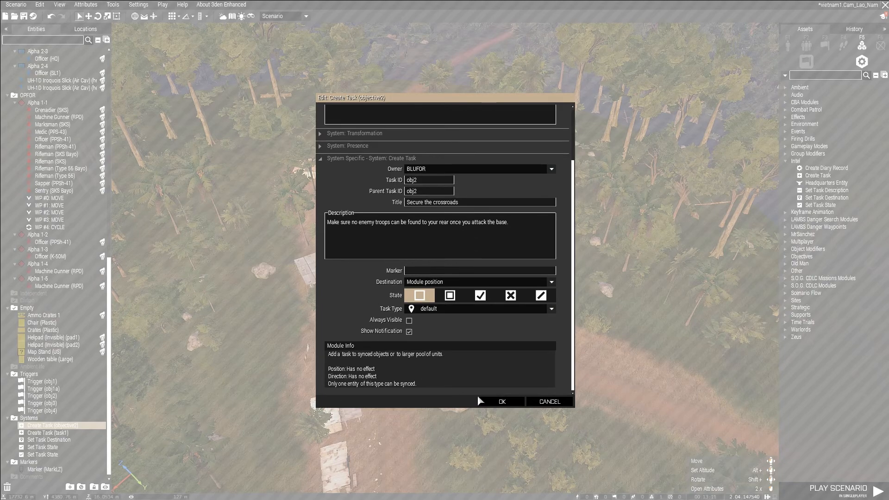
left_click(501, 402)
left_click(417, 340)
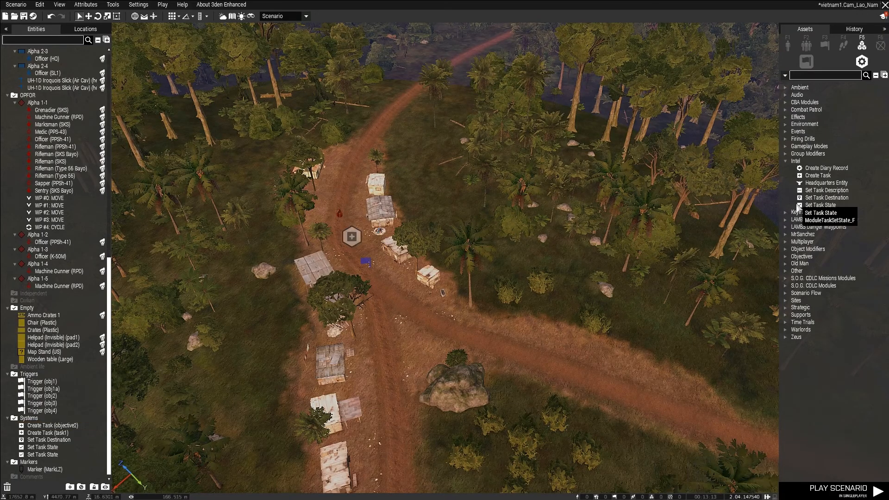
Place two Set Task State modules beside the objective2 task at the crossroads camp.
key("a")
left_click(813, 207)
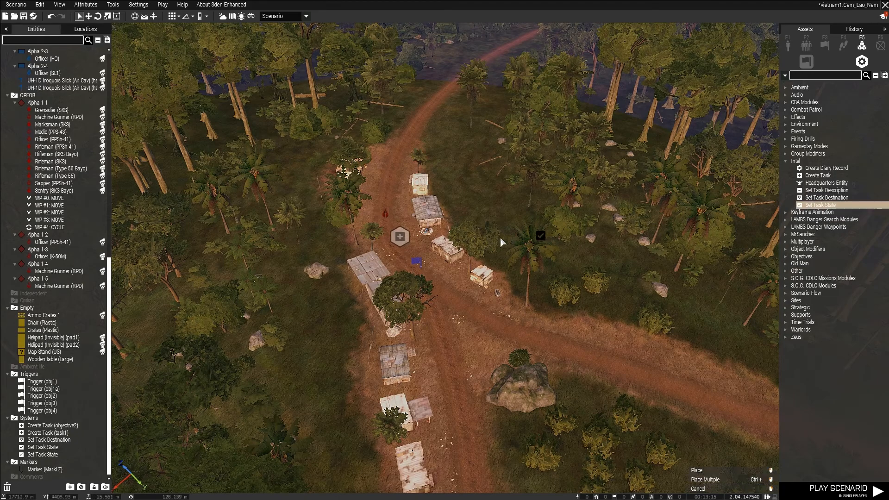
left_click(365, 215)
left_click(817, 205)
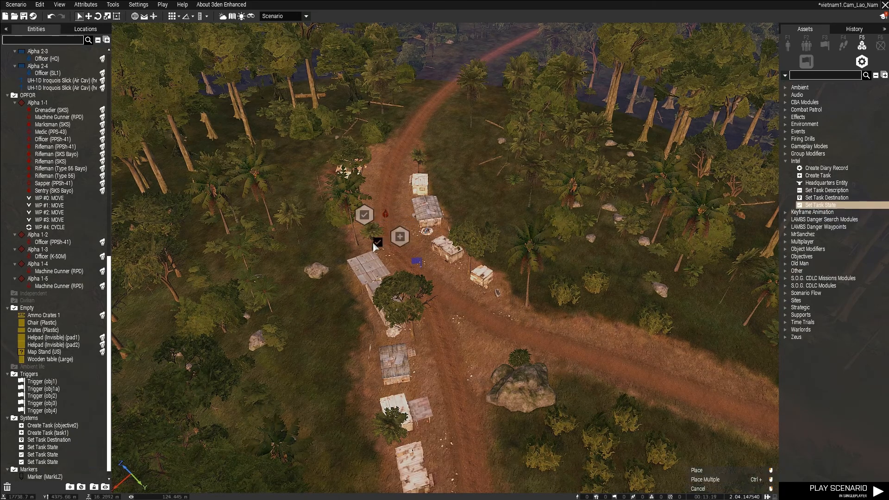
left_click(358, 243)
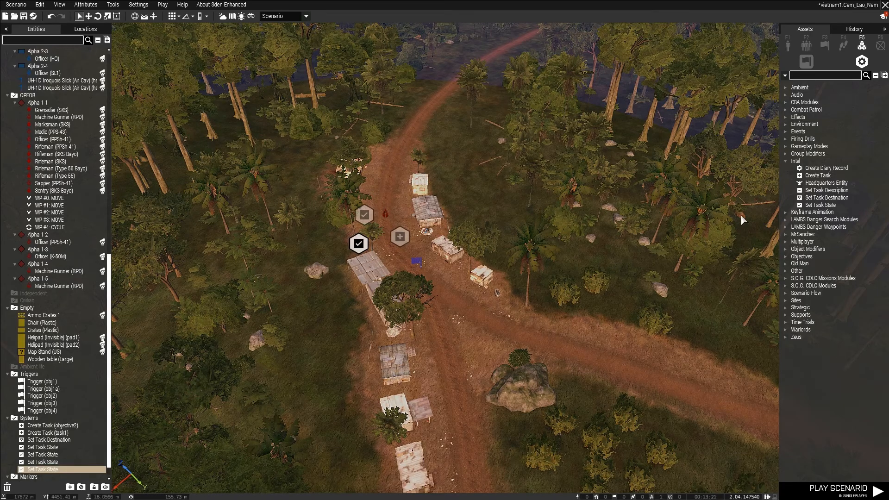
Set the first new Set Task State module at the crossroads to Succeeded and accept it.
right_click_drag(618, 184, 540, 201)
key("w")
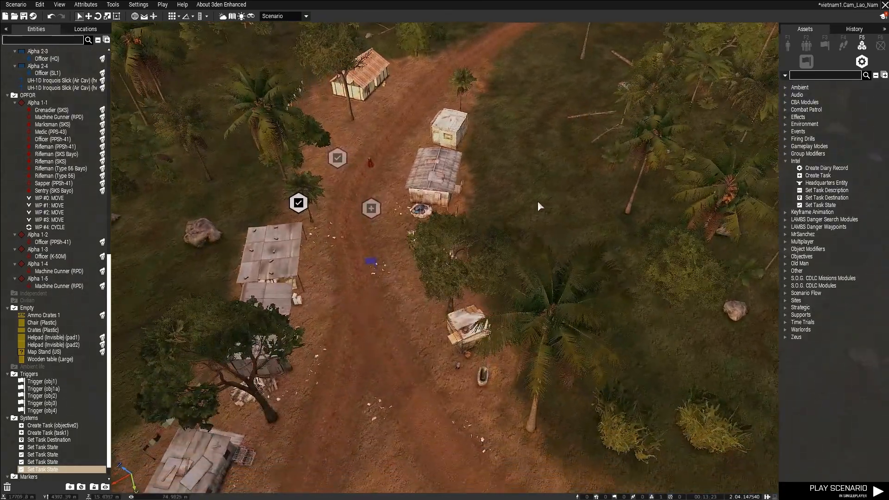
right_click_drag(477, 199, 421, 216)
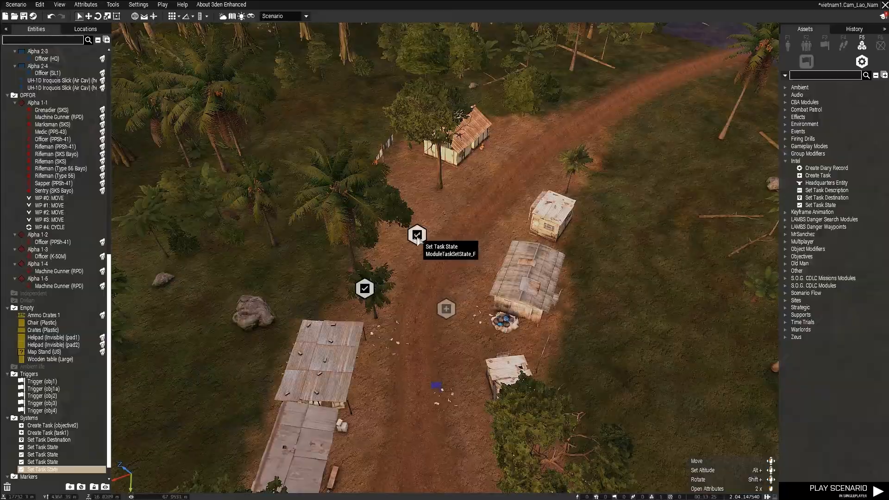
double_click(418, 237)
left_click(480, 235)
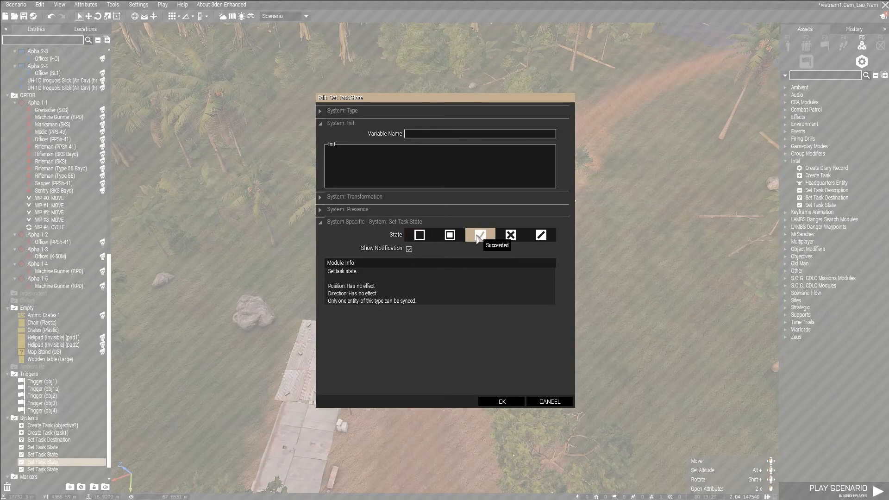
left_click(502, 401)
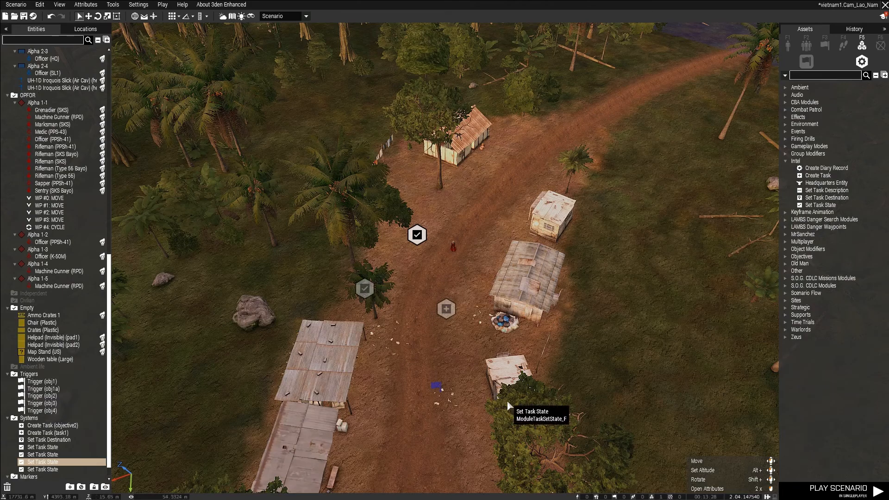
Sync the Succeeded state module to both the objective2 task and the obj2 trigger.
right_click(418, 235)
mouse_move(447, 242)
left_click(541, 240)
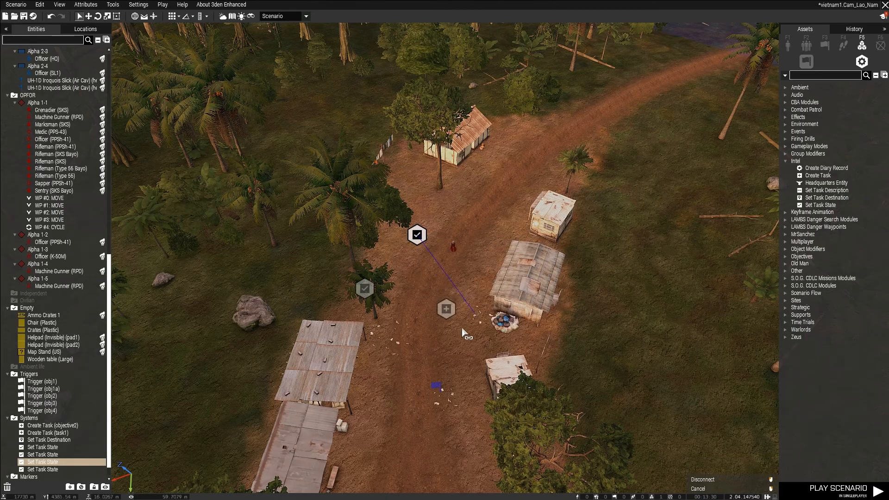
left_click(447, 309)
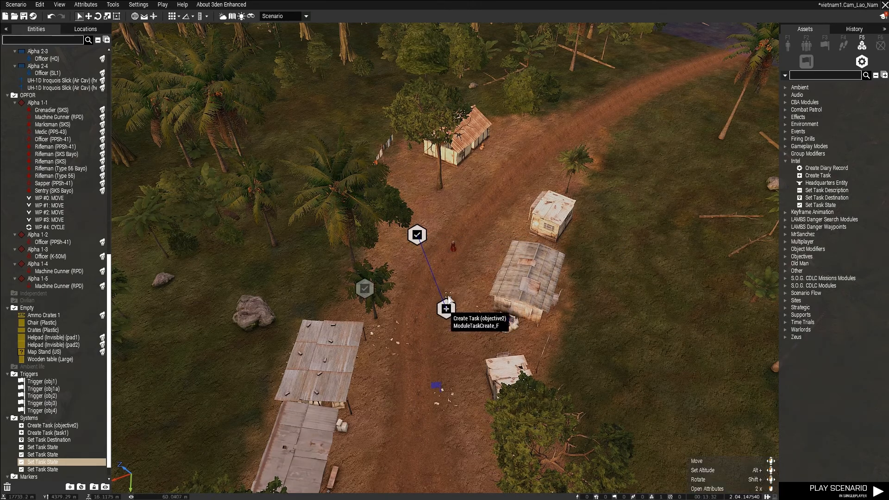
right_click(418, 235)
mouse_move(444, 239)
left_click(538, 249)
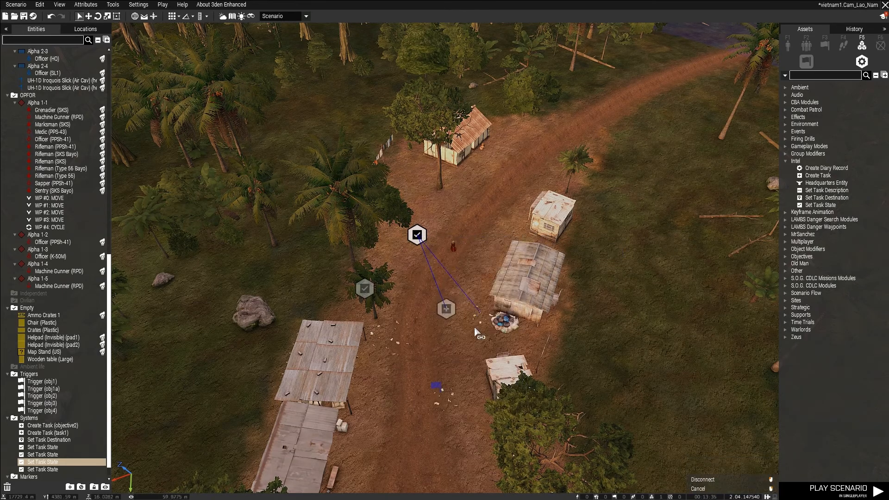
left_click(439, 387)
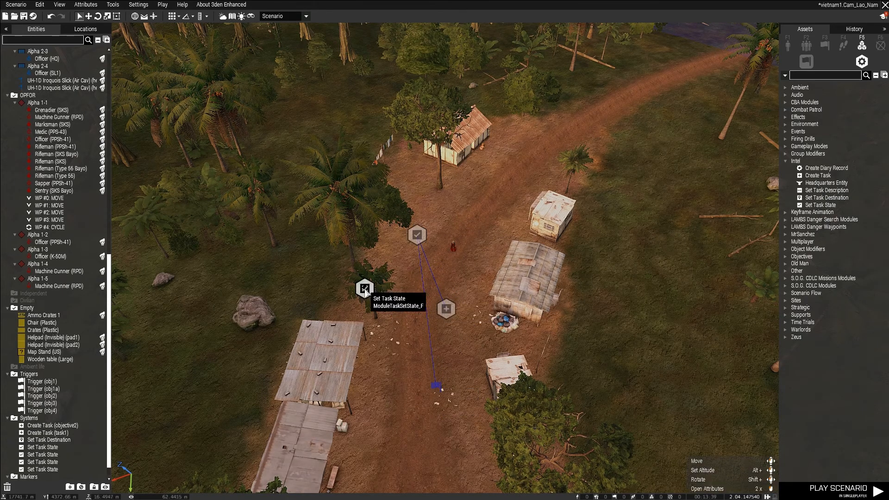
Set the other new Set Task State module beside objective2 to Assigned and accept it.
double_click(365, 291)
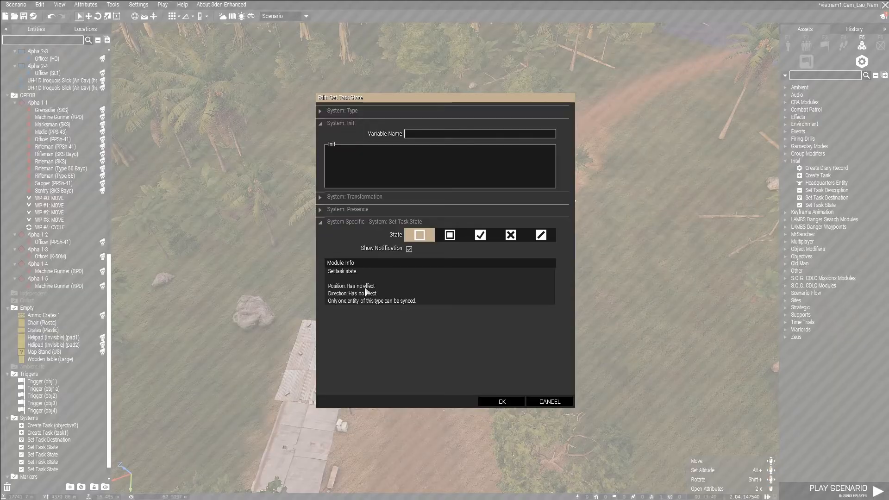
left_click(449, 236)
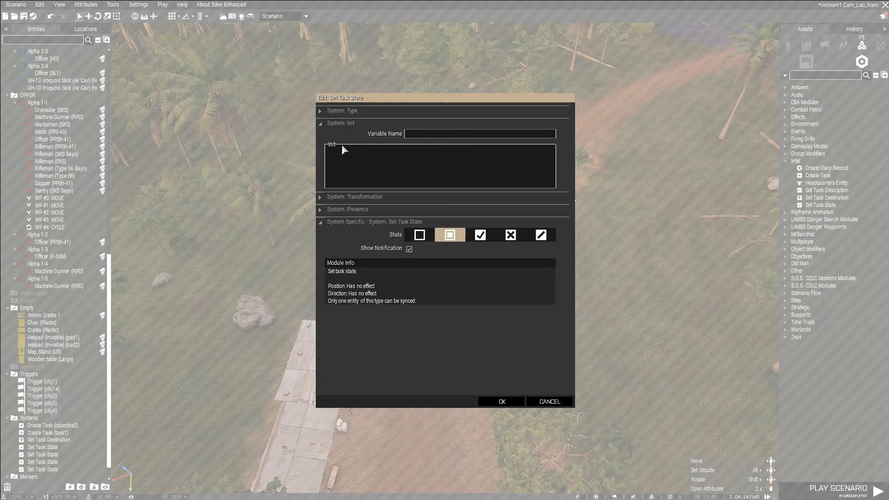
left_click(509, 405)
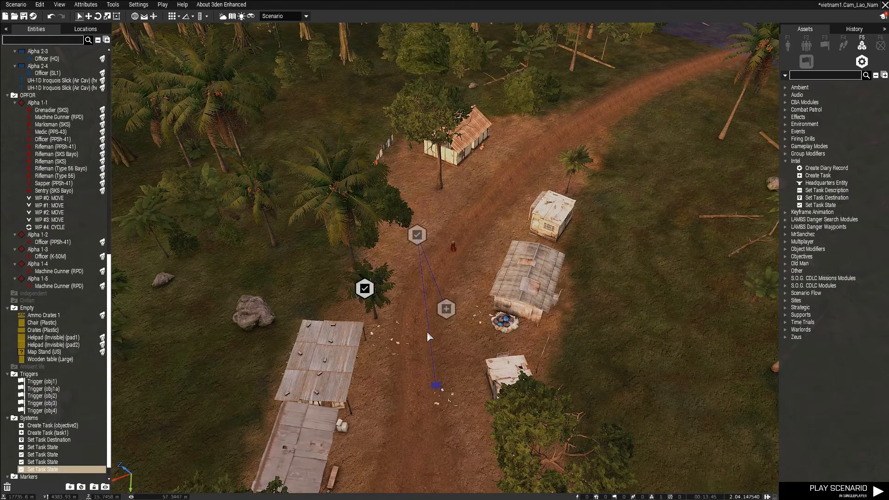
Sync the Assigned state module to the objective2 task and move the task module between the two state modules.
right_click(366, 288)
mouse_move(380, 291)
left_click(507, 295)
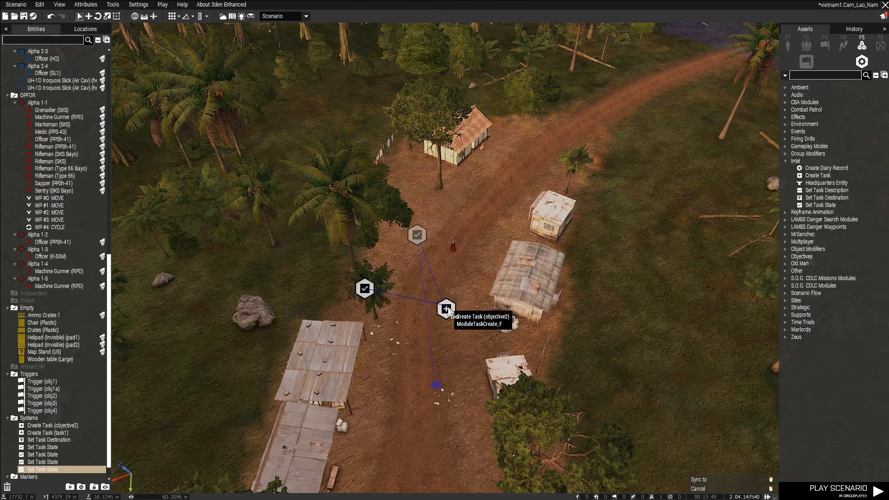
left_click(447, 309)
scroll(547, 315, "down", 4)
left_click_drag(416, 313, 383, 280)
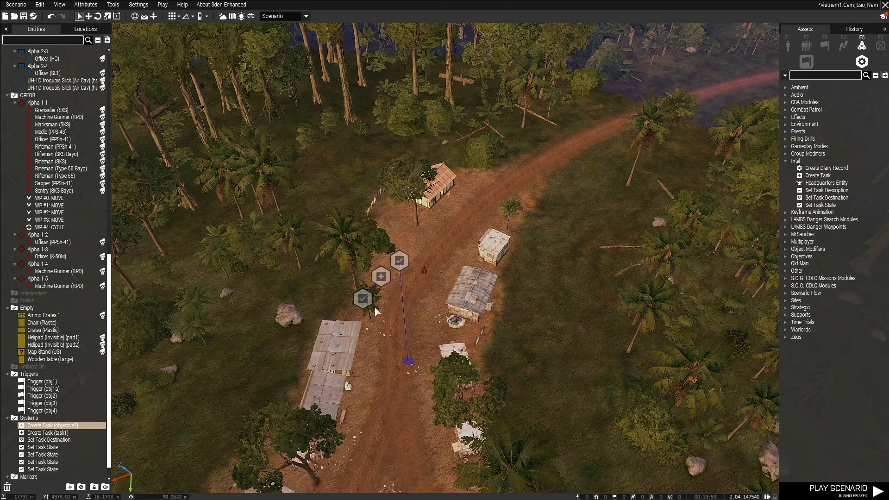
Sync the crossroads' Assigned state module to the obj1a trigger at the first objective.
right_click(364, 299)
mouse_move(417, 306)
left_click(503, 308)
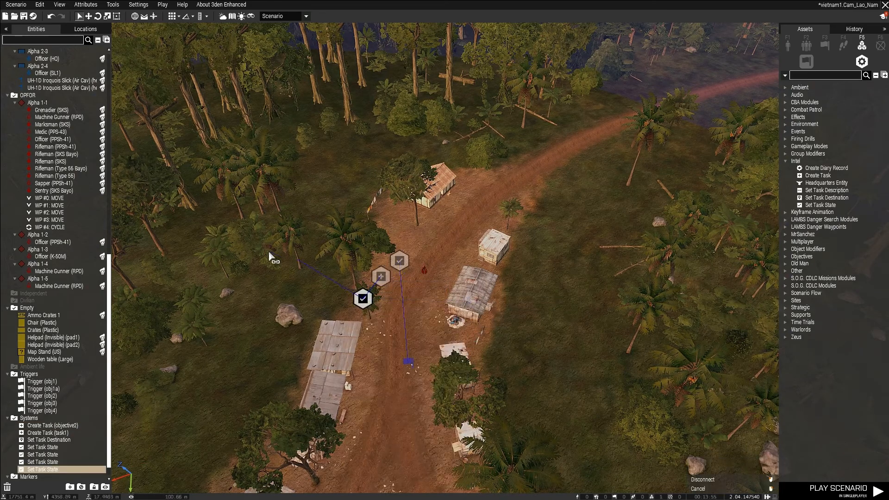
scroll(306, 260, "down", 6)
key("s")
key("a")
key("a")
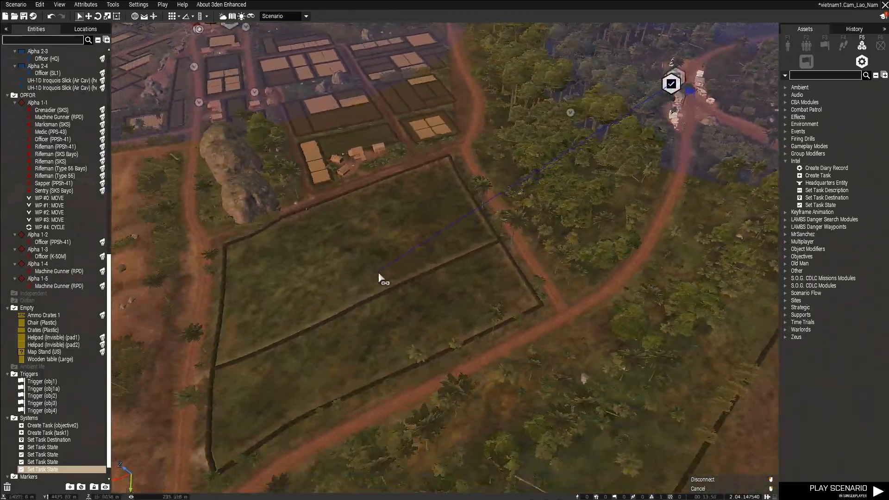
key("w")
key("w")
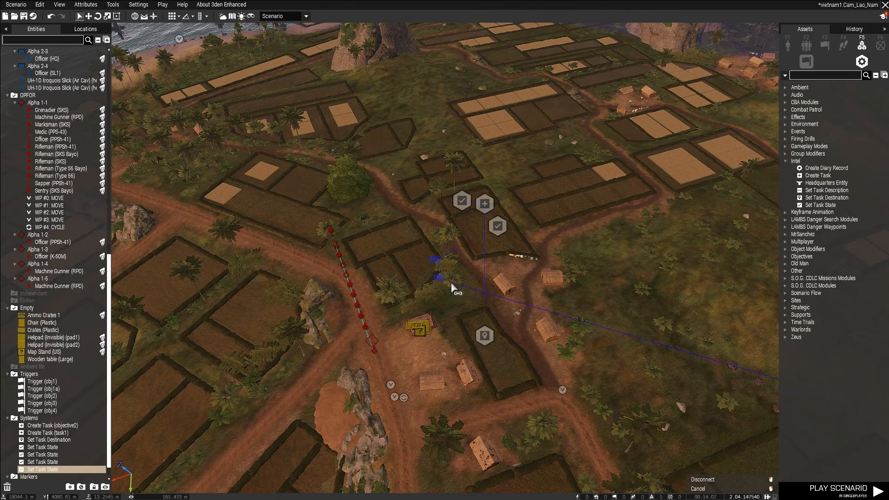
scroll(582, 271, "down", 3)
key("s")
key("d")
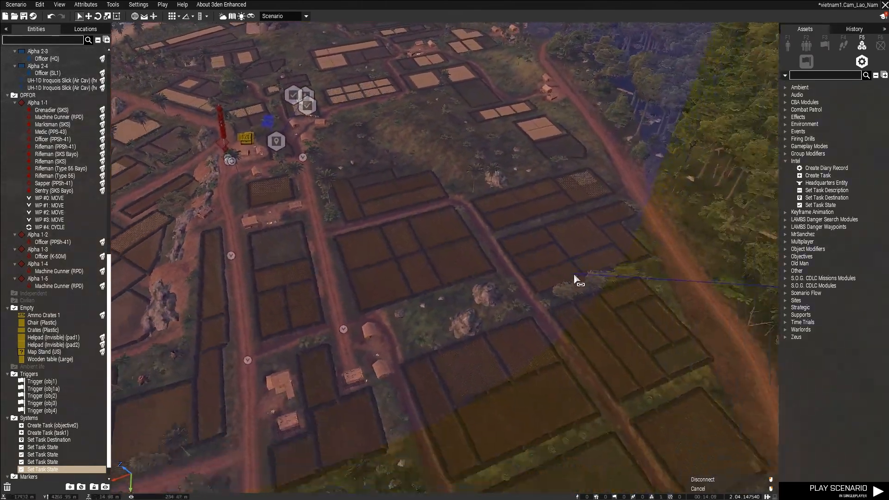
key("s")
key("d")
left_click(661, 190)
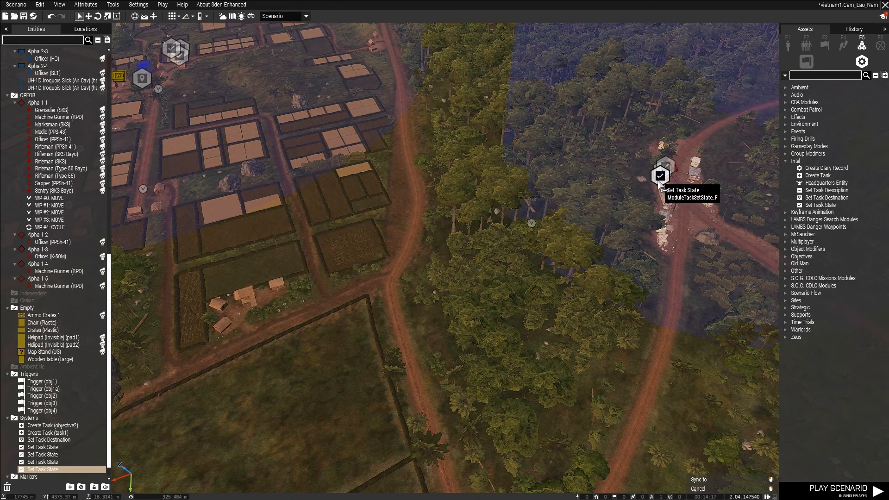
key("w")
key("d")
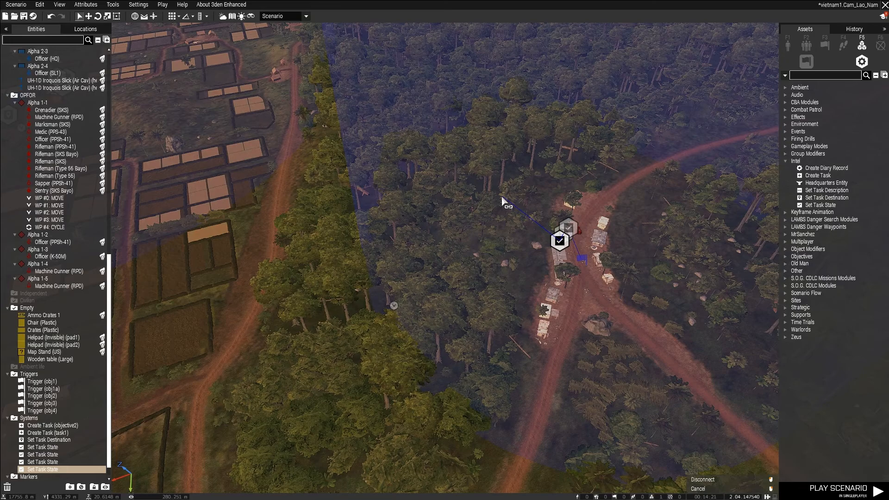
key("a")
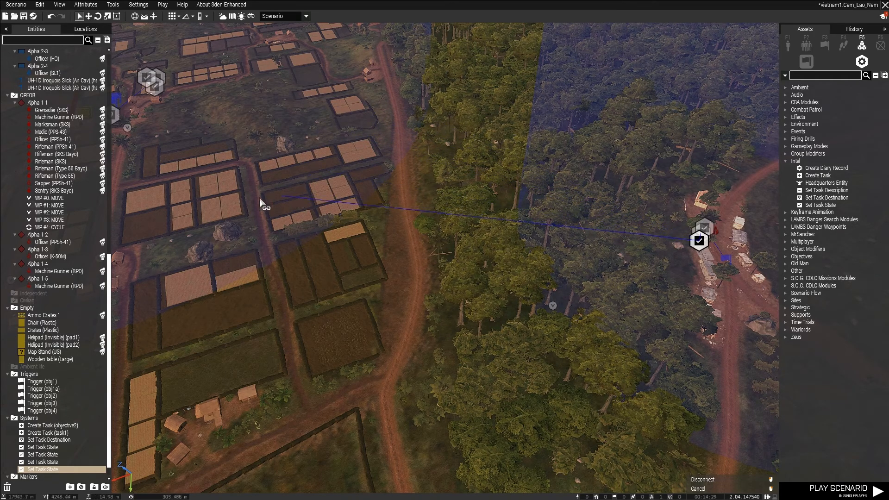
key("a")
key("w")
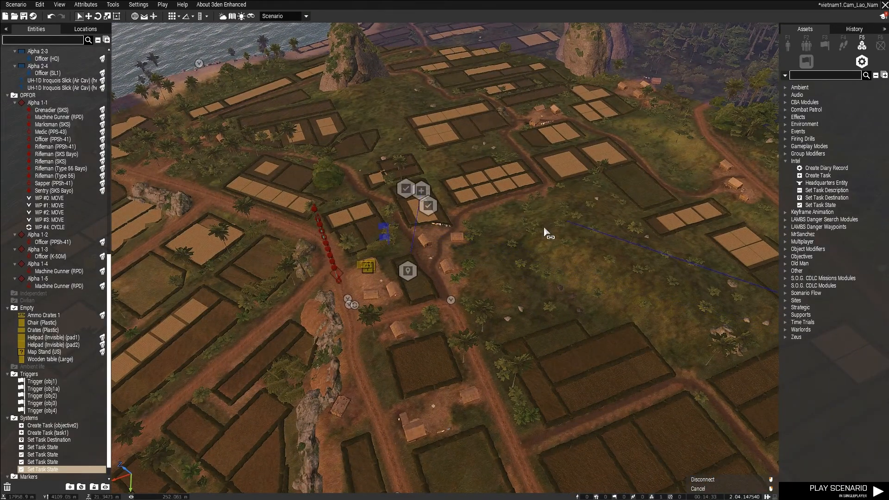
scroll(519, 235, "up", 1)
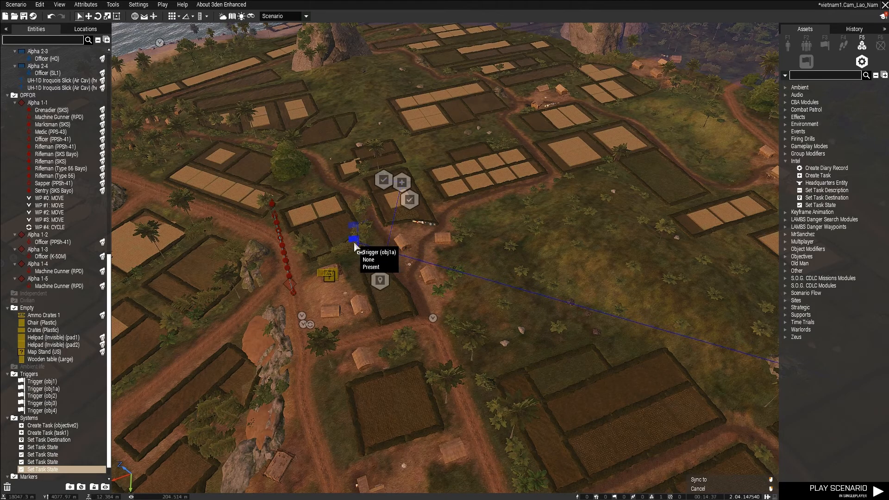
scroll(361, 333, "down", 3)
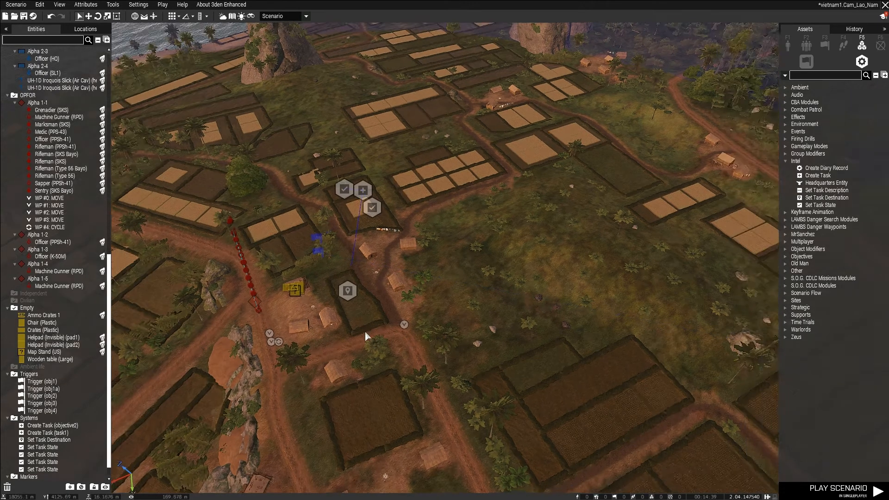
Examine the triggers, task modules and sync lines at the first objective and the crossroads camp.
scroll(400, 317, "up", 4)
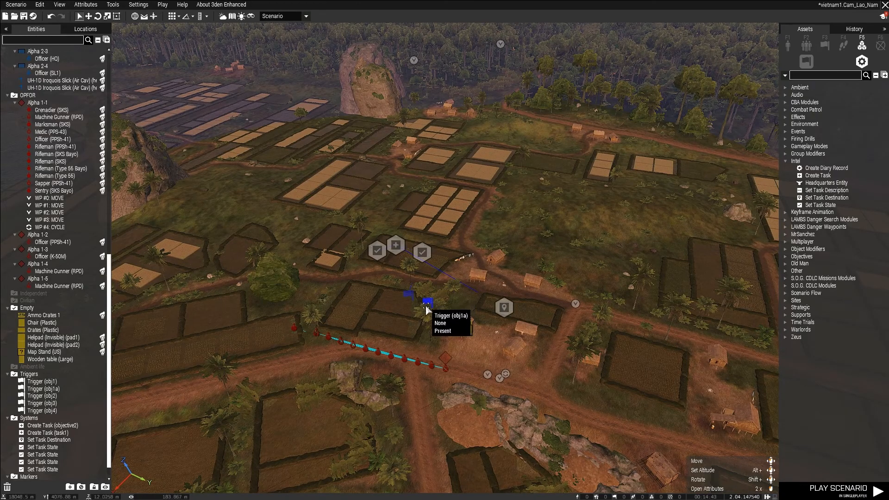
right_click_drag(345, 282, 418, 276)
key("d")
scroll(647, 151, "up", 6)
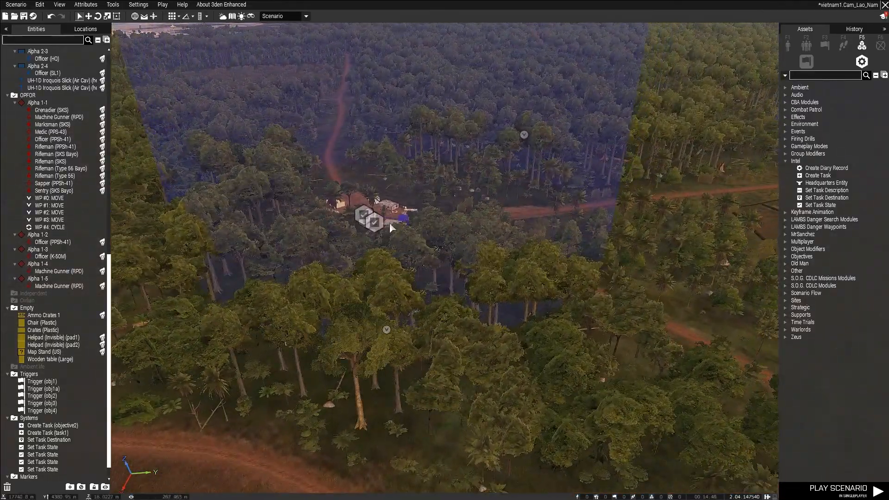
key("w")
right_click_drag(493, 212, 392, 269)
scroll(392, 266, "up", 5)
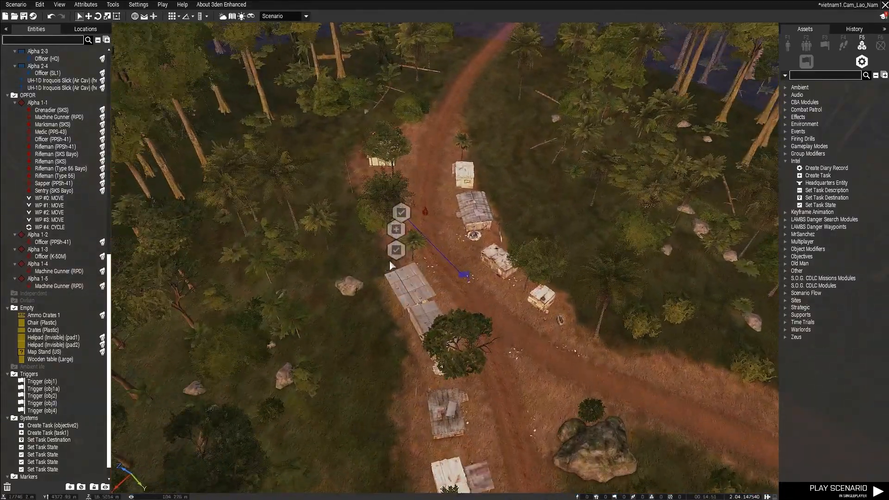
key("w")
key("s")
key("d")
scroll(402, 263, "up", 1)
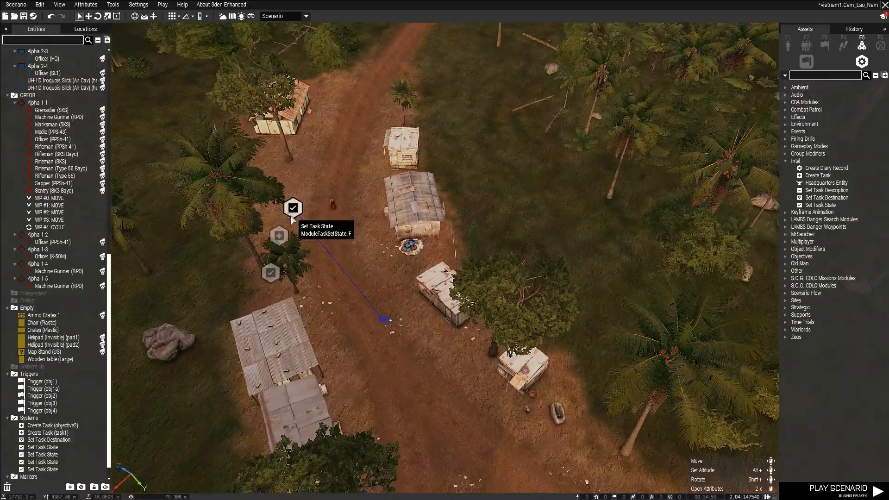
scroll(279, 235, "down", 4)
key("s")
right_click_drag(279, 236, 596, 252)
key("w")
key("a")
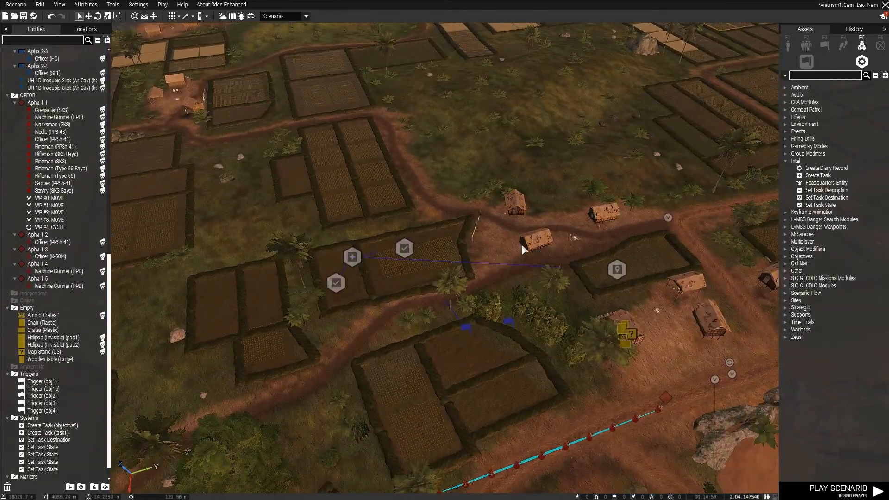
key("s")
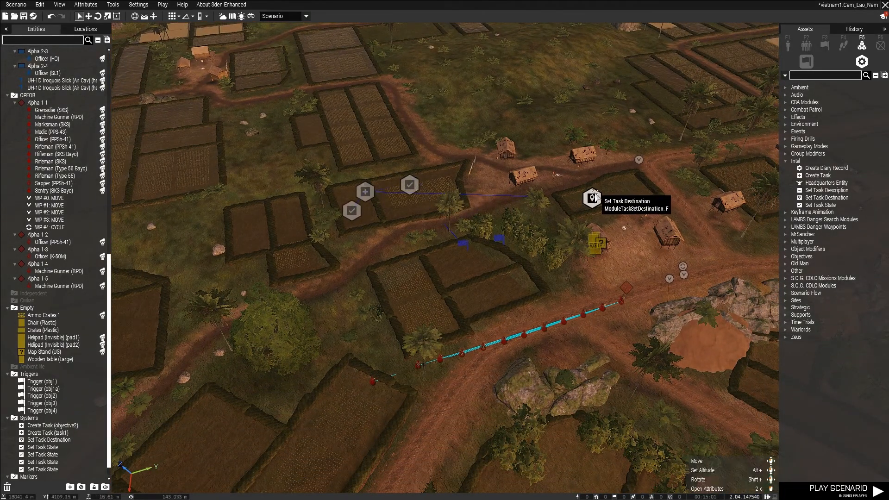
Set the destination of the task1 Create Task module to Synchronized object and accept the change.
left_click(592, 198)
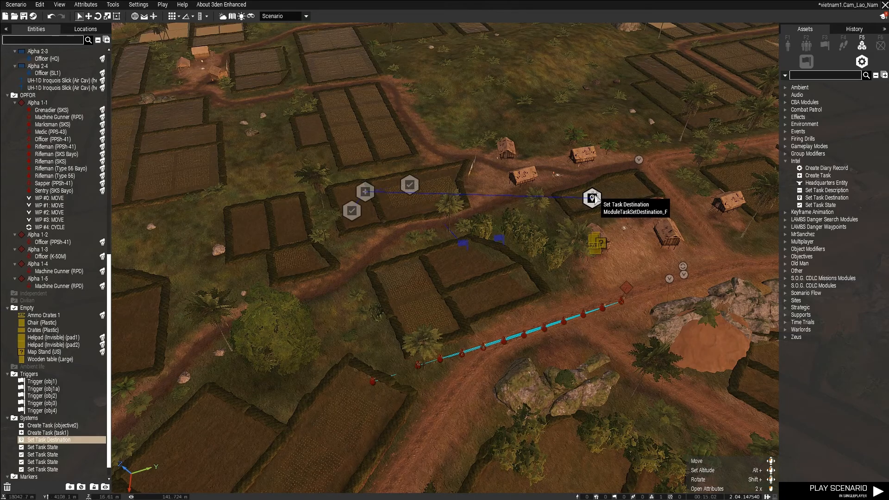
double_click(369, 194)
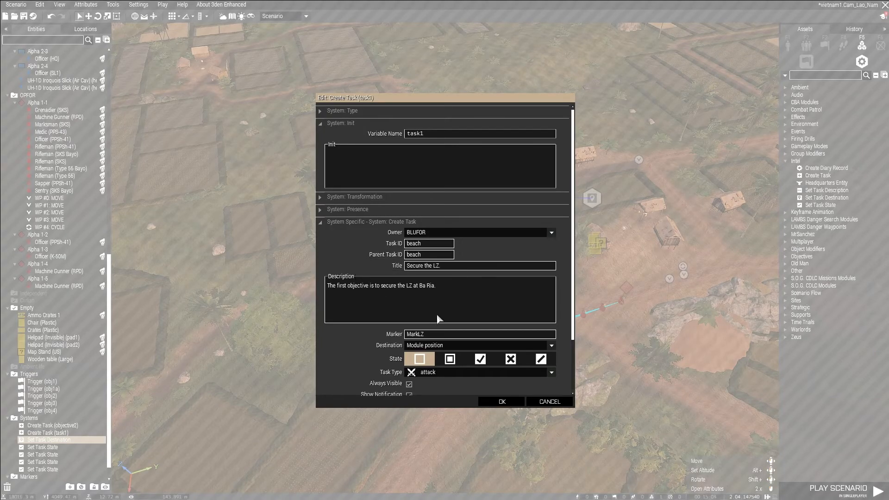
left_click(445, 346)
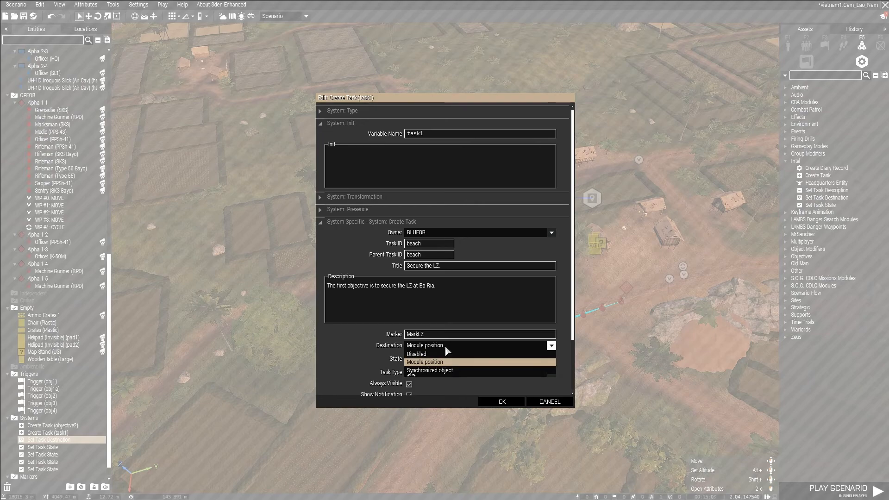
left_click(444, 371)
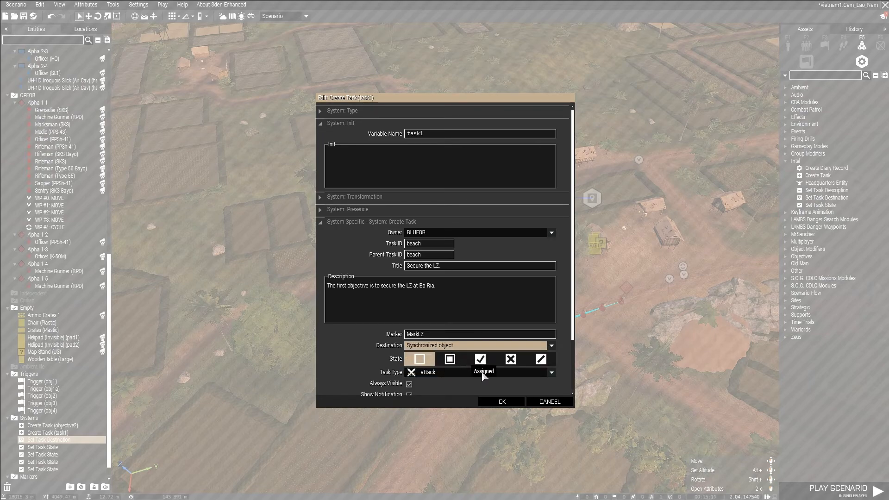
left_click(507, 402)
left_click(410, 290)
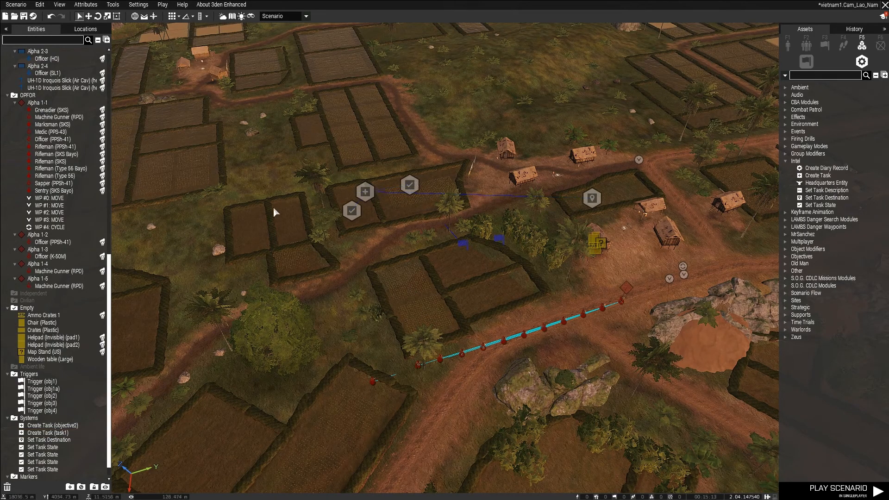
Save the scenario, test-play it and return to the editor.
left_click(23, 16)
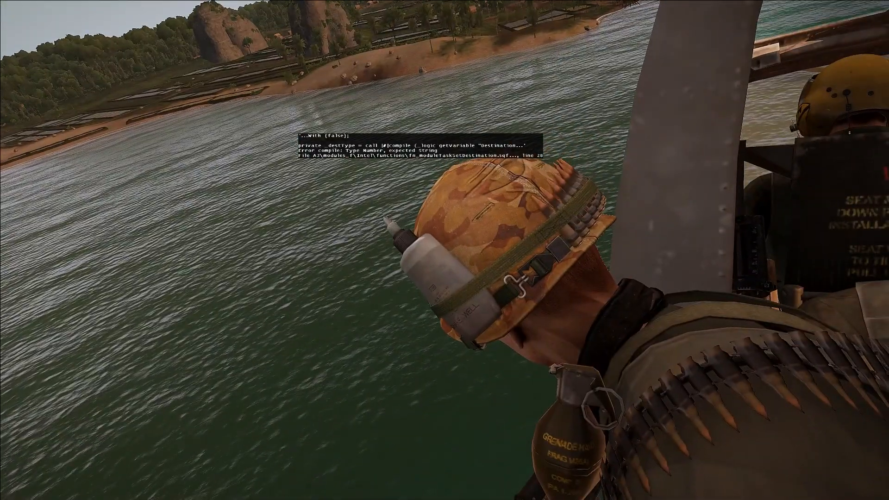
key("Escape")
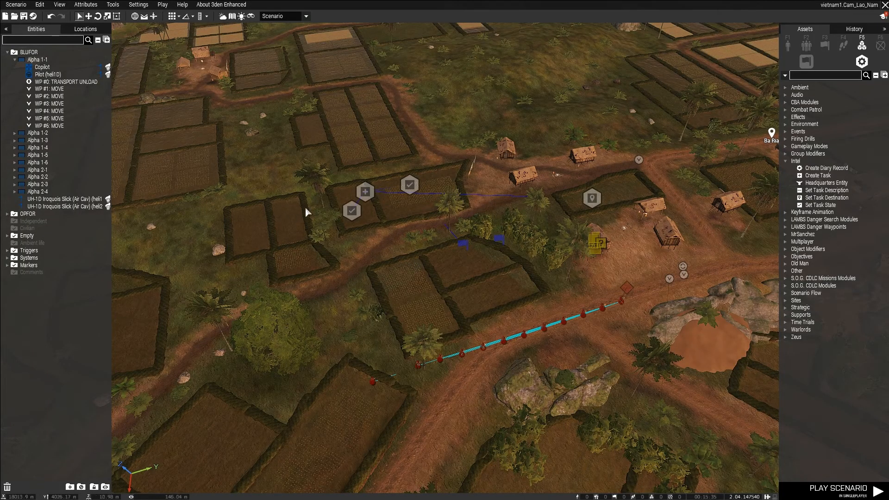
Delete the Set Task Destination module and set the task1 module's destination to Module position.
left_click(591, 198)
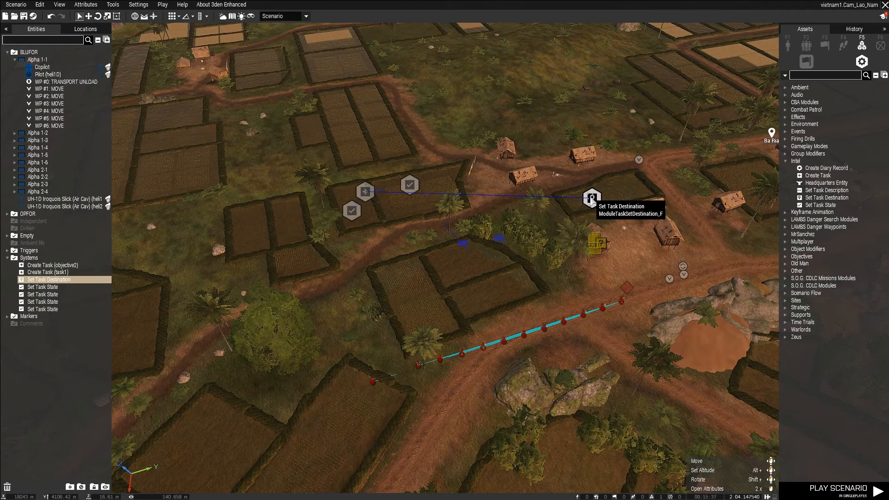
key("Delete")
left_click(365, 191)
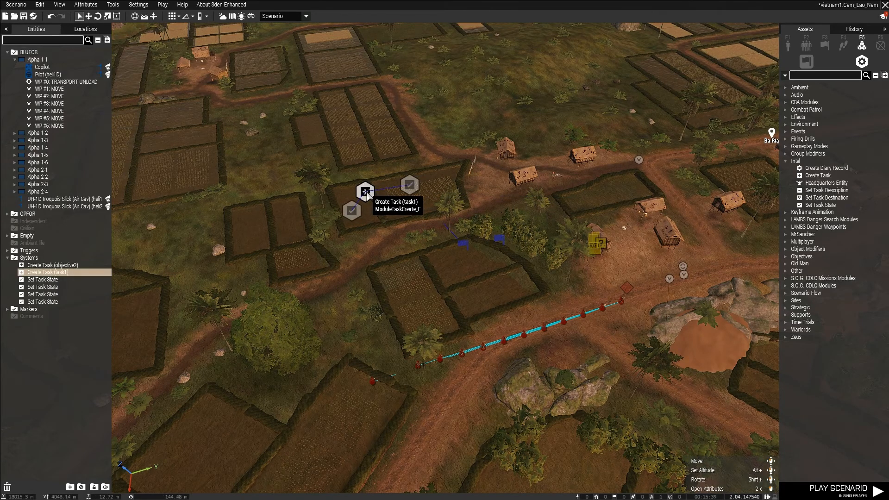
double_click(366, 192)
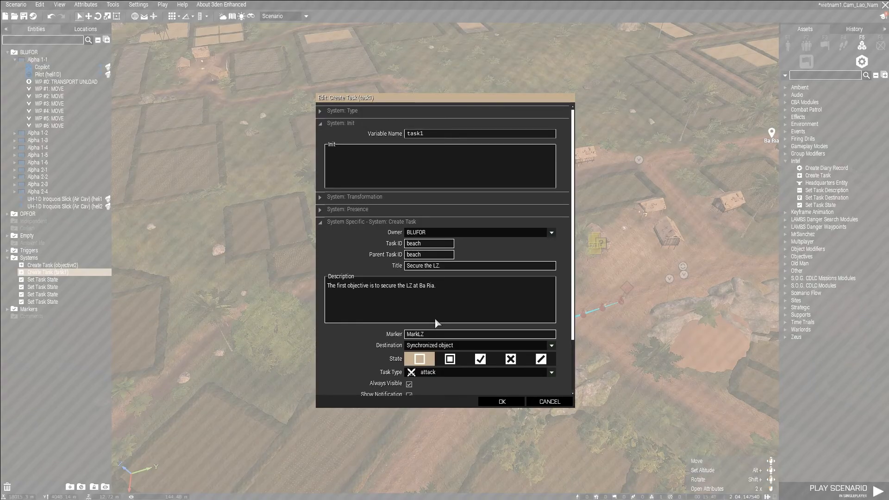
left_click(440, 345)
left_click(444, 369)
left_click(502, 401)
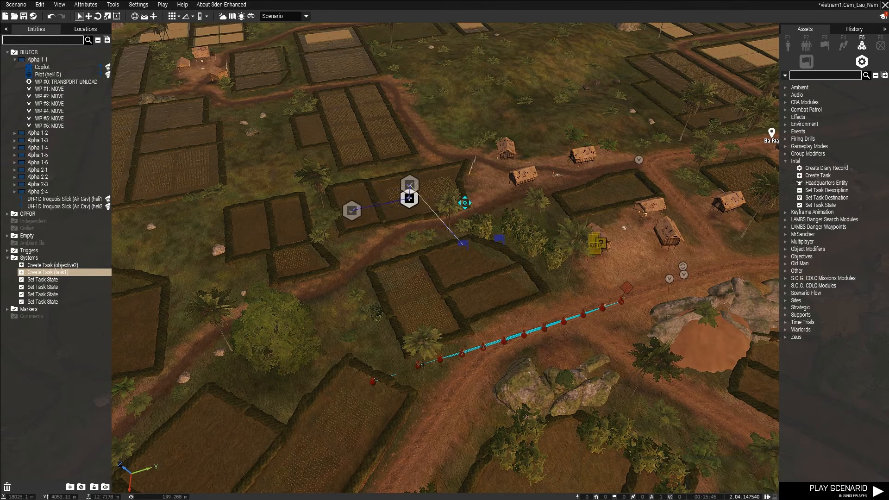
Move the task1 module to the village field where the destination module stood, and reposition its two Set Task State modules.
left_click(585, 205)
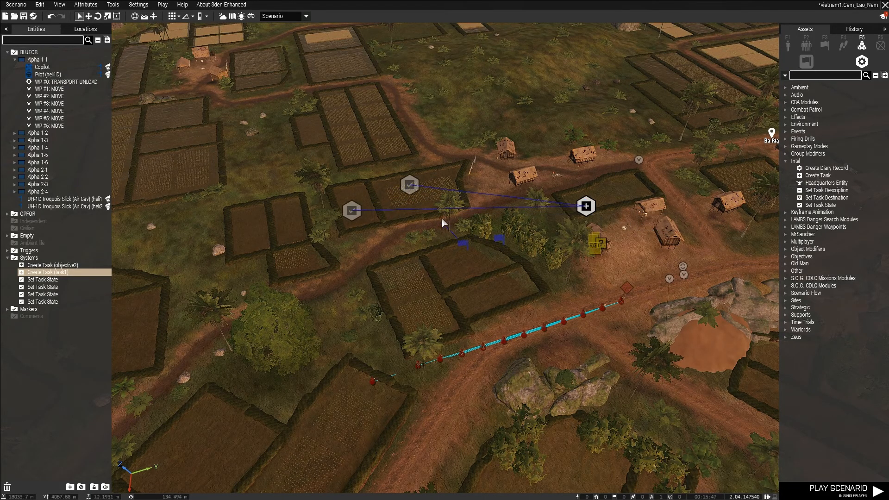
left_click(411, 185)
left_click_drag(411, 185, 439, 228)
left_click_drag(351, 208, 567, 172)
key("w")
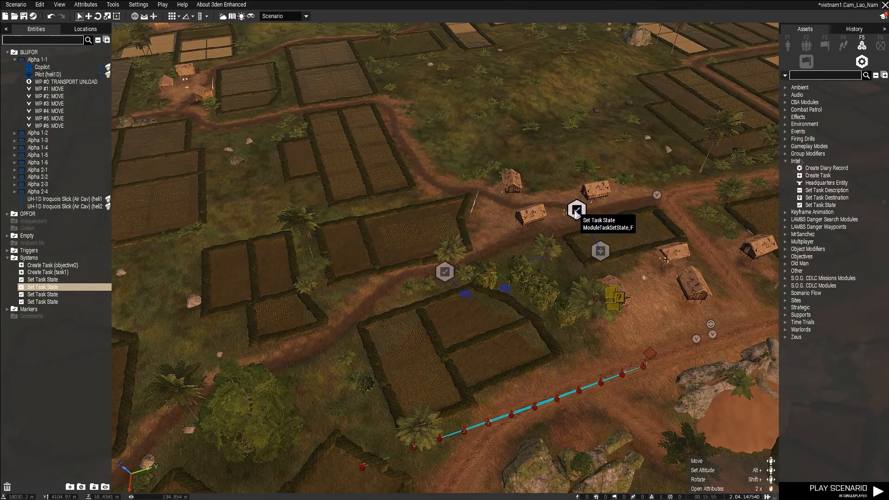
Check the state setting of the Set Task State module placed beside the village task.
double_click(577, 209)
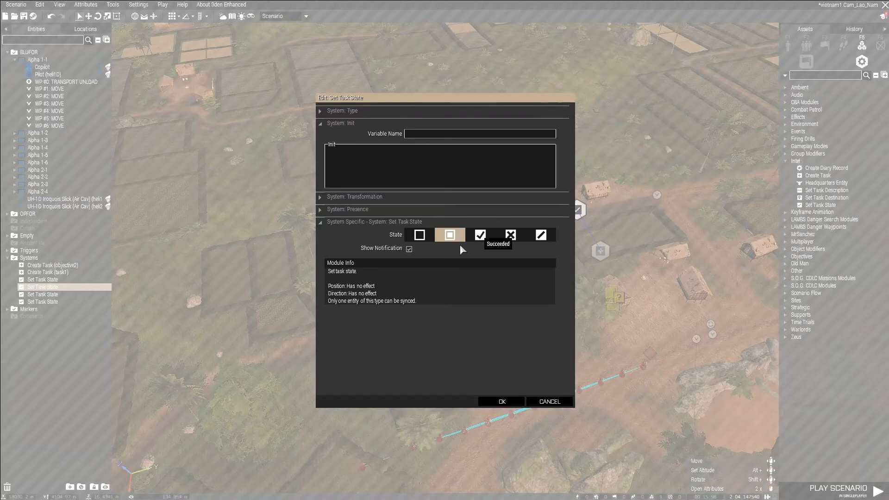
left_click(502, 402)
left_click(488, 326)
Test-play the scenario with the rearranged first task and return to the editor.
scroll(471, 313, "up", 3)
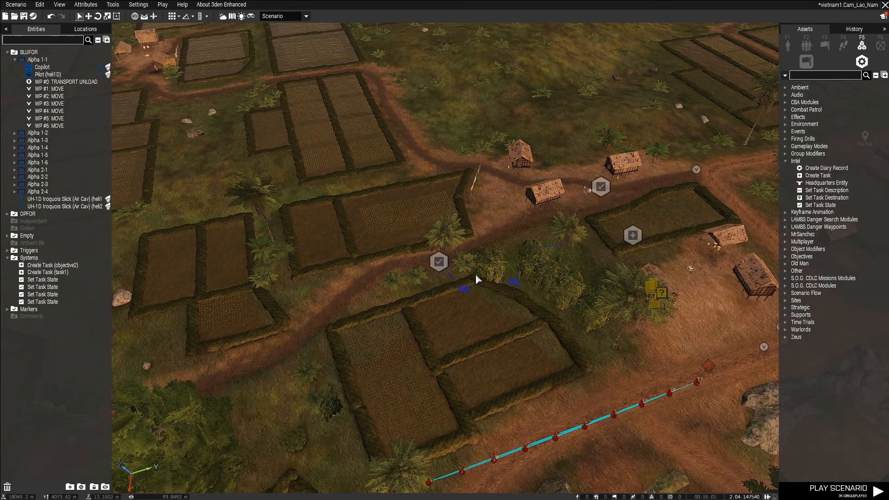
scroll(566, 222, "down", 3)
scroll(565, 219, "down", 2)
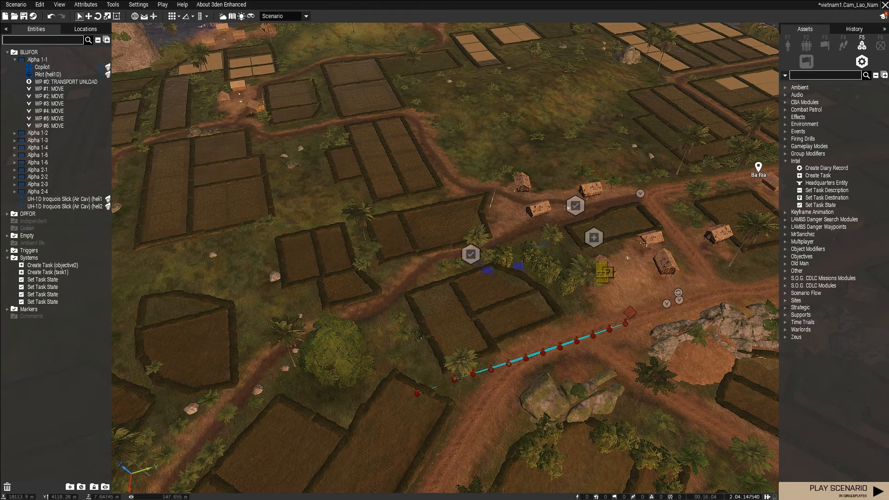
left_click(838, 490)
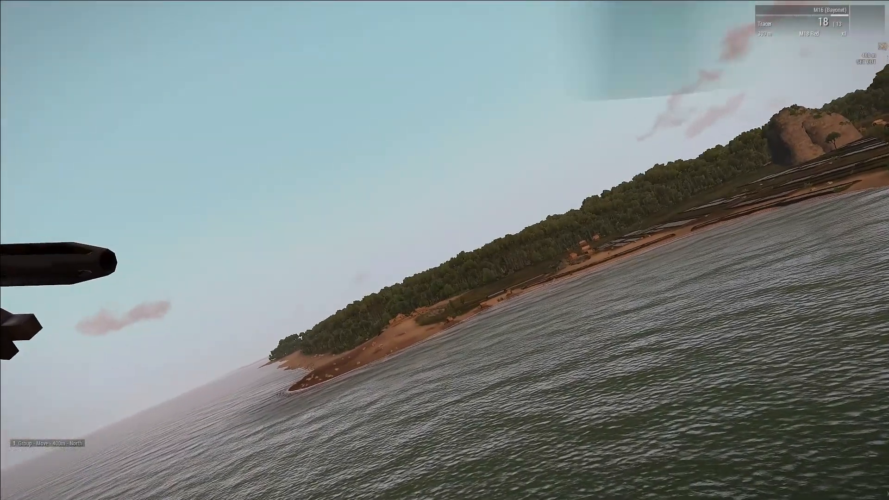
key("Escape")
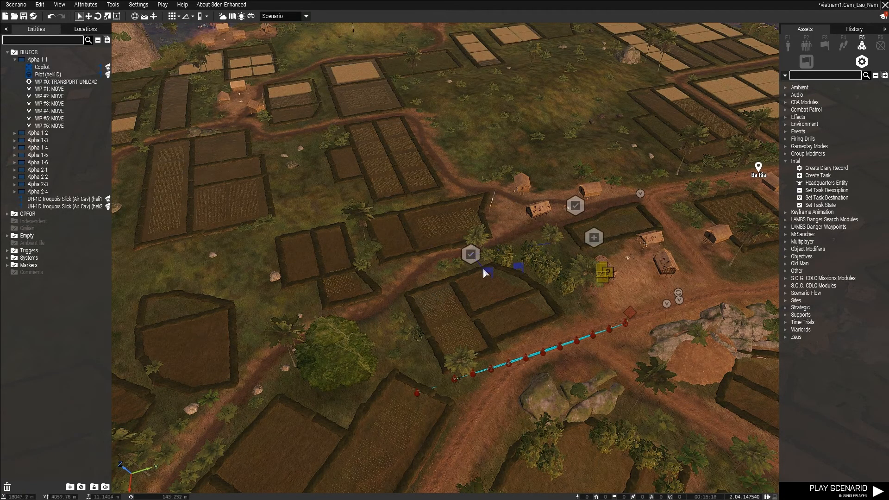
Place a new Create Task module at the checkpoint on the road crossing beyond the forest camp and open its attributes.
key("d")
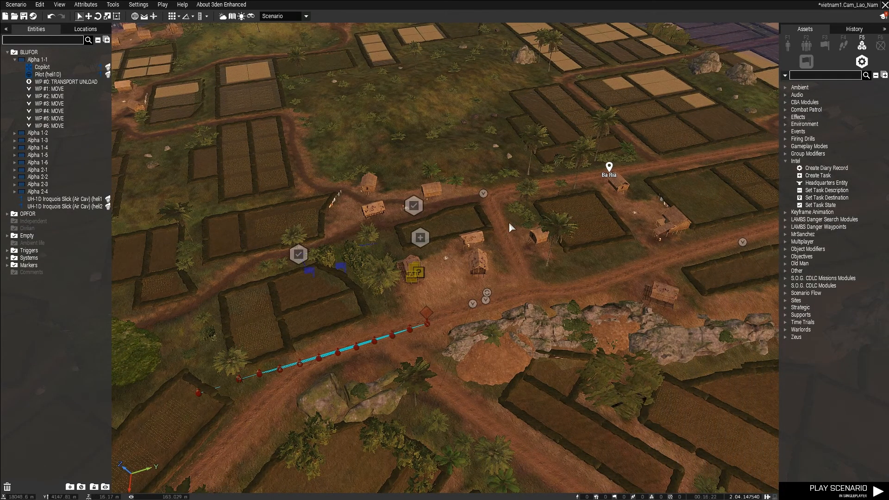
key("s")
key("s")
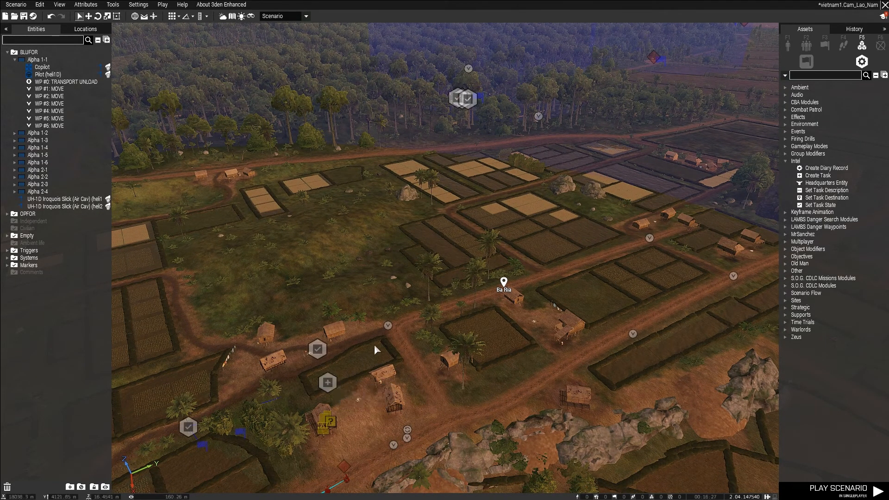
key("w")
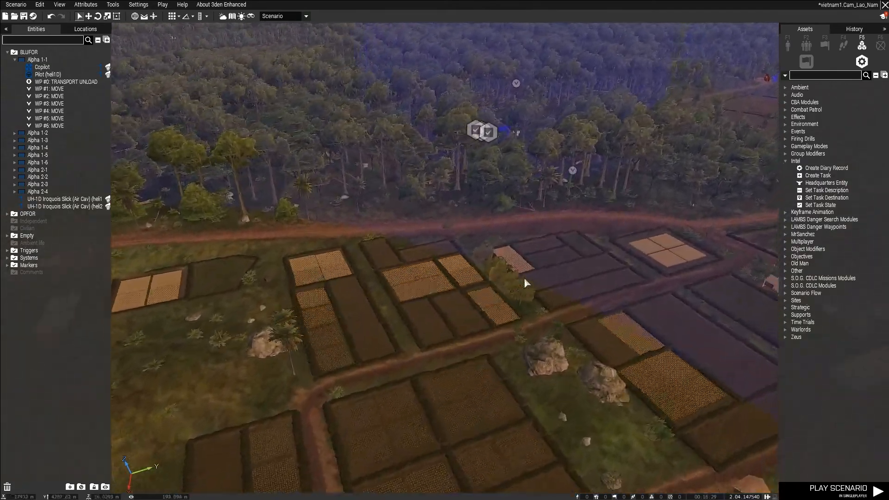
key("w")
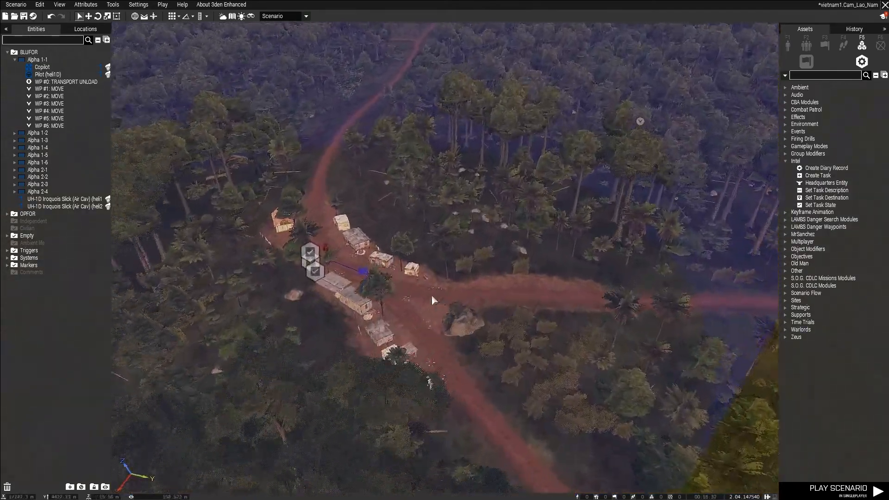
key("w")
right_click_drag(432, 296, 516, 298)
key("w")
key("w")
key("d")
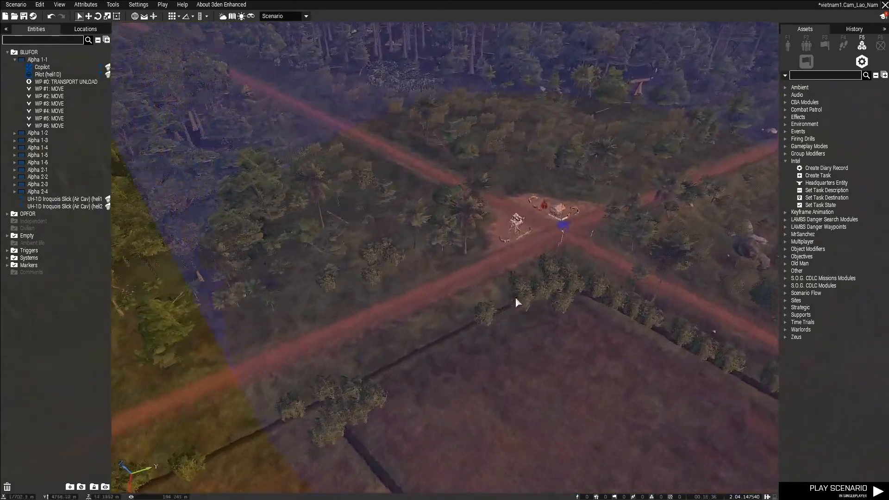
left_click(818, 175)
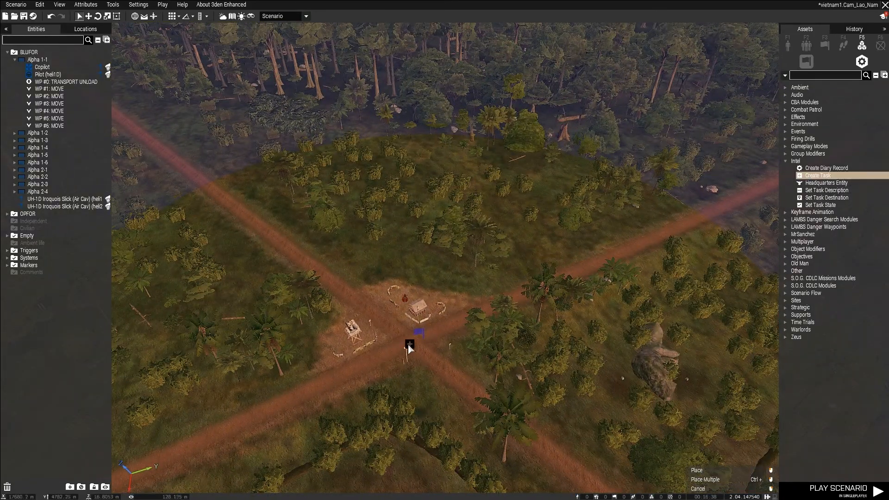
left_click(395, 340)
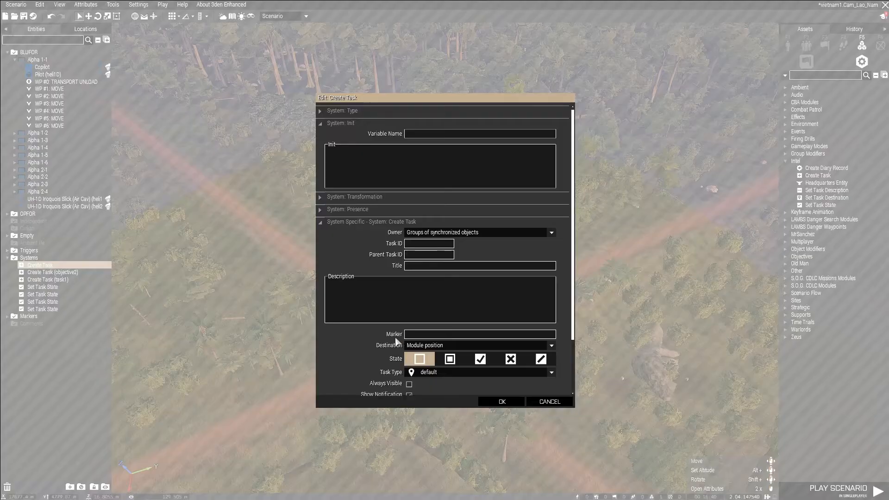
Name the task module objective3, set its owner to BLUFOR, both task IDs to obj3 and its title to Clear Out Checkpoint.
left_click(449, 138)
type("ob")
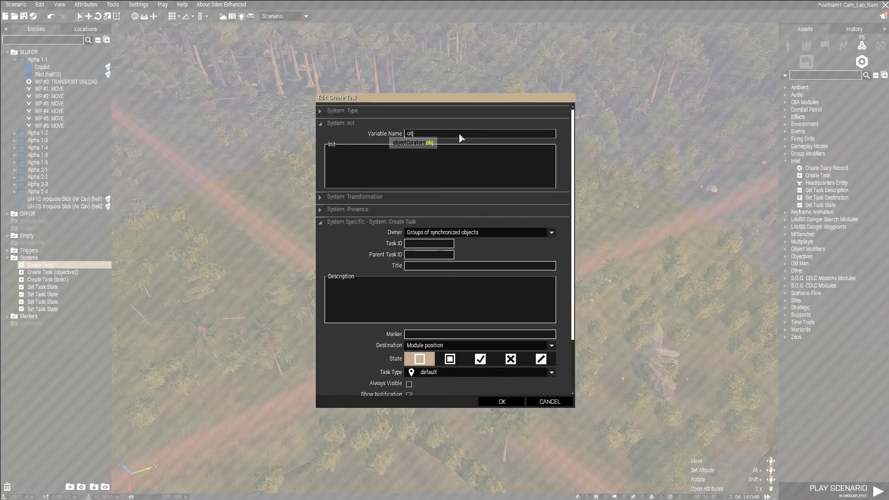
type("jective3")
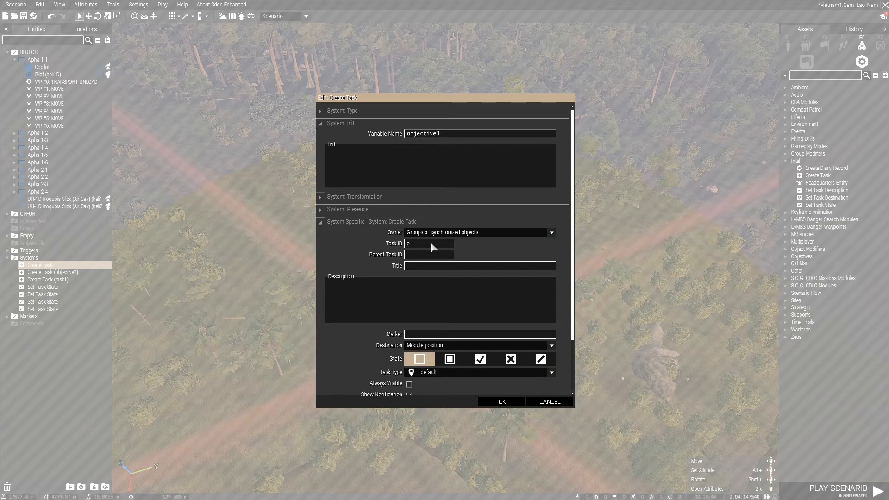
left_click(444, 253)
left_click(463, 234)
left_click(409, 272)
left_click(436, 265)
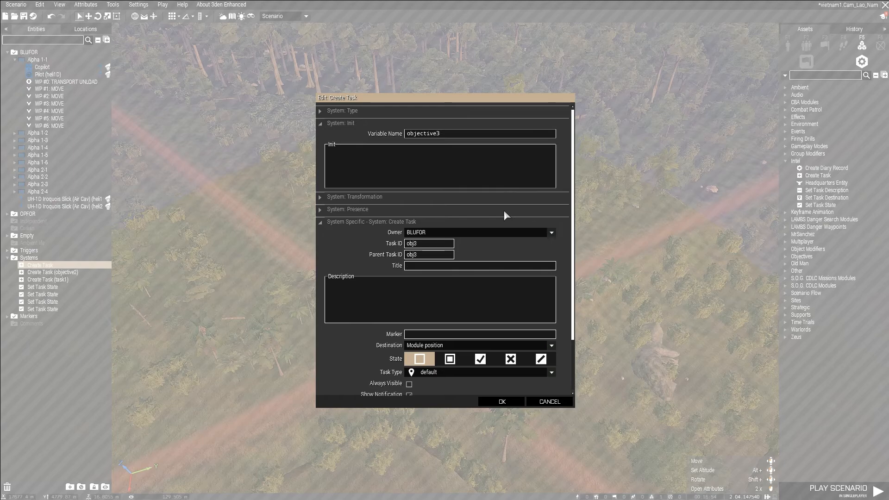
type("Clear Out Checkpoint")
Enter the task description "Take out this checkpoint. Another squad will arrive to hold the checkpoint and prevent hostile vehicles from approaching in this direction." and accept.
left_click(489, 301)
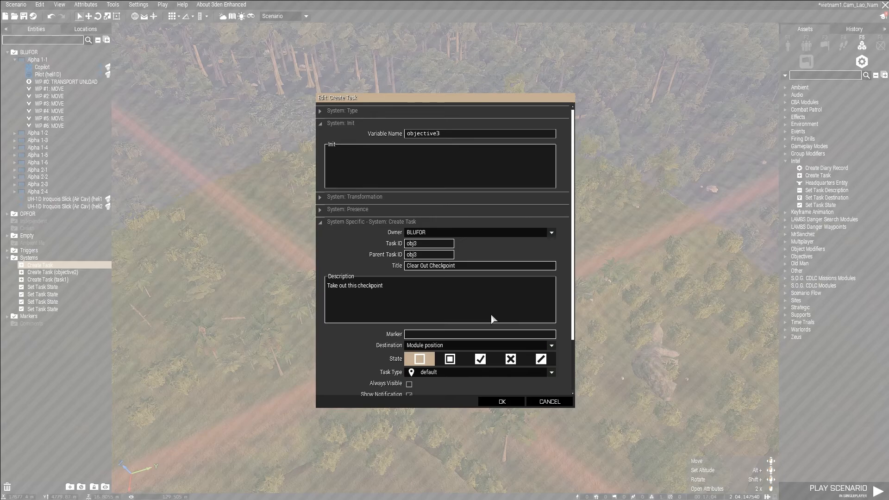
type("Another squad will arrive to")
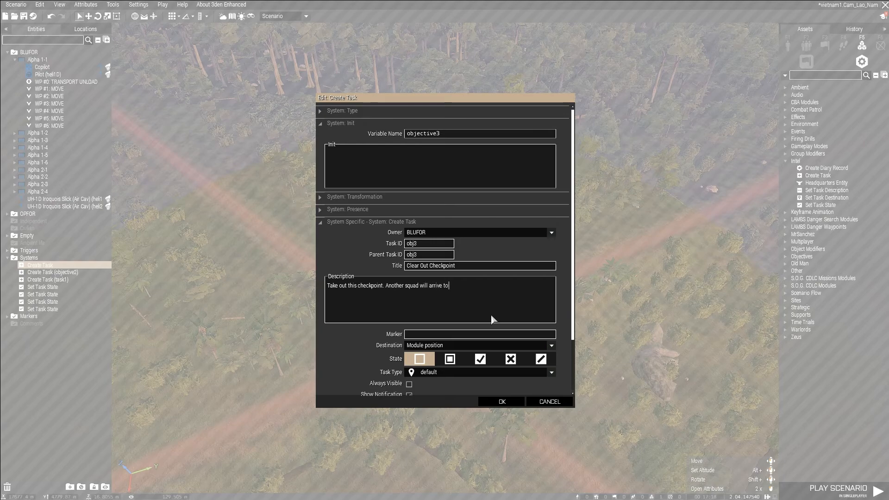
type("the checkpoint and prevent hostile vehicles from approa")
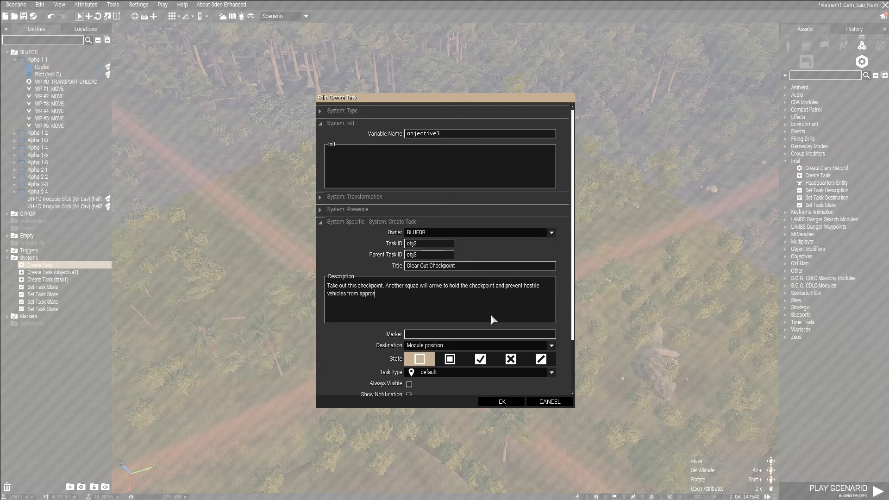
type("ching in this direction")
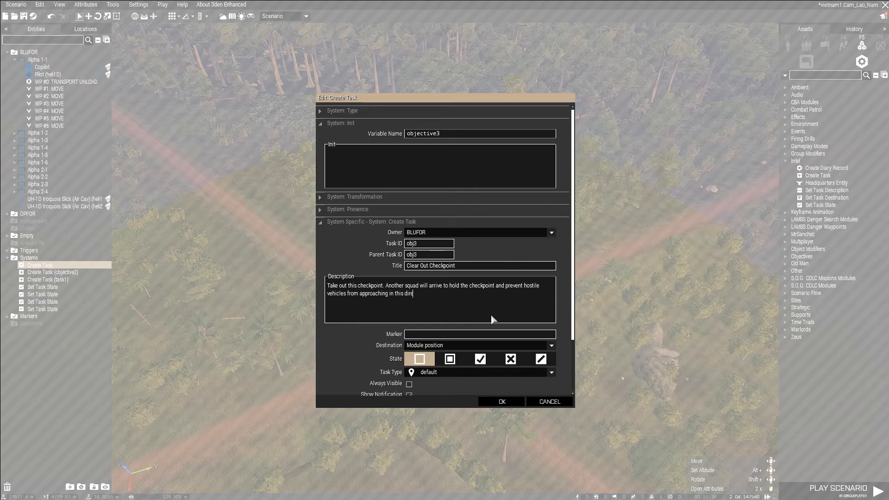
type(".")
left_click(501, 401)
Place a Set Task State module on the road beside the objective3 task at the checkpoint.
scroll(508, 318, "up", 5)
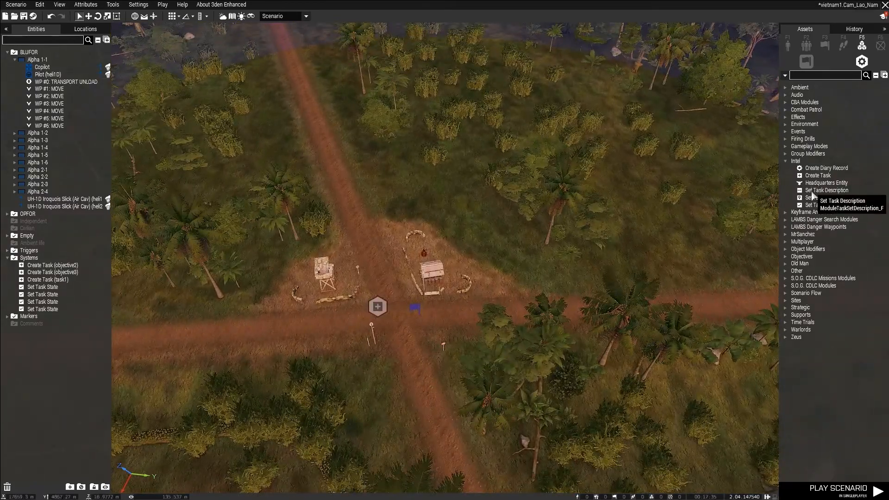
left_click(821, 205)
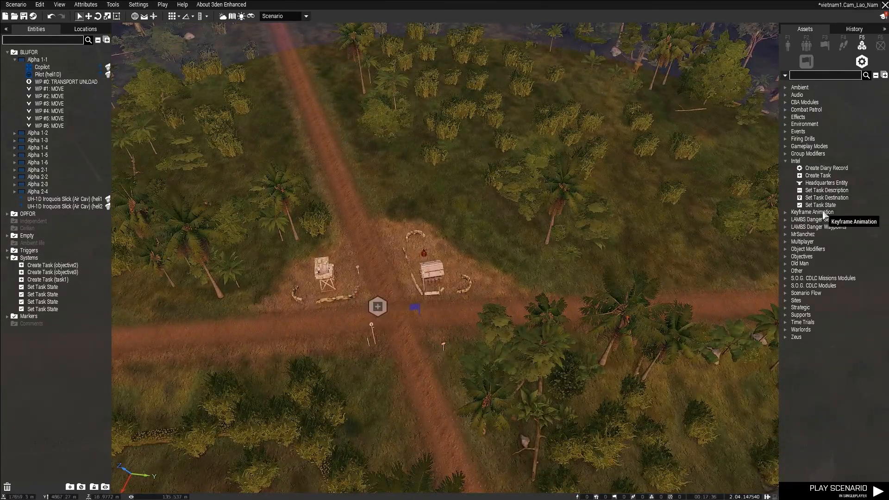
left_click(354, 211)
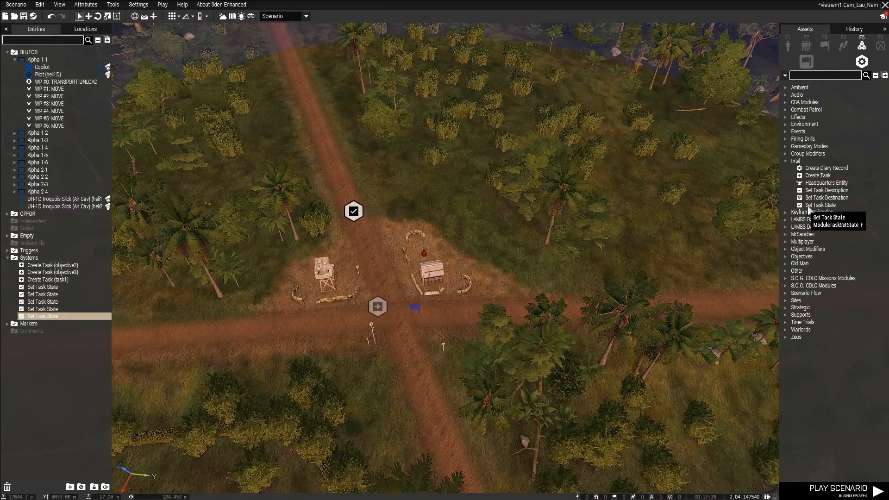
Place a second Set Task State module beside the first, and set the first module's state to Assigned and the second's to Succeeded.
left_click(391, 210)
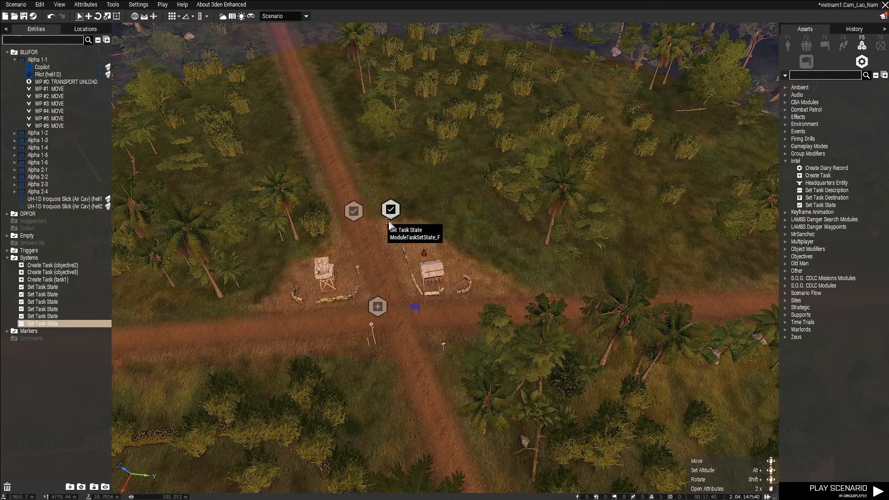
double_click(356, 216)
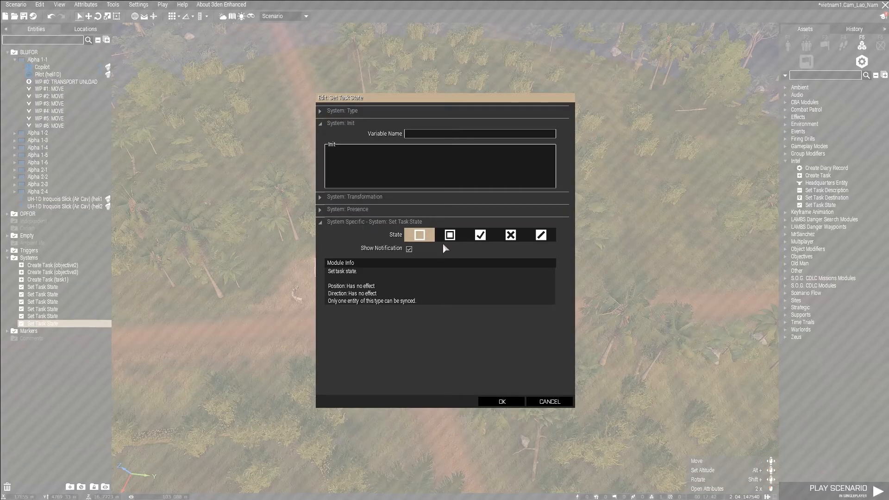
left_click(455, 238)
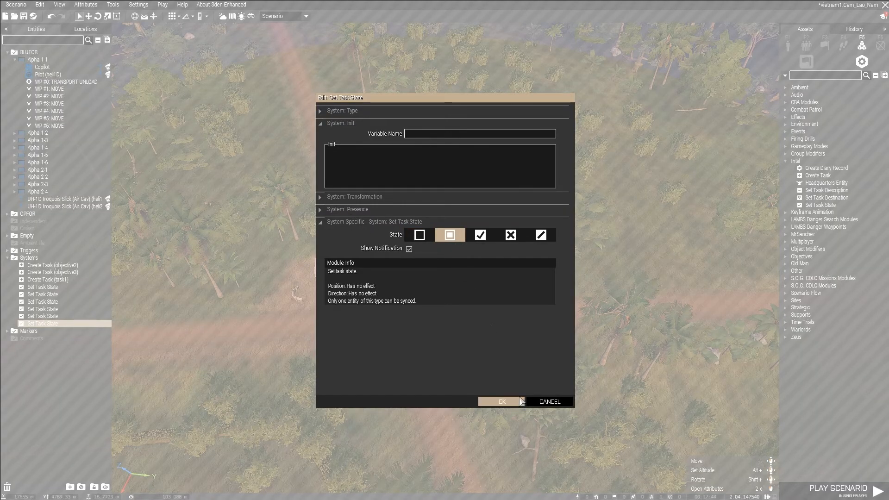
left_click(503, 402)
double_click(390, 211)
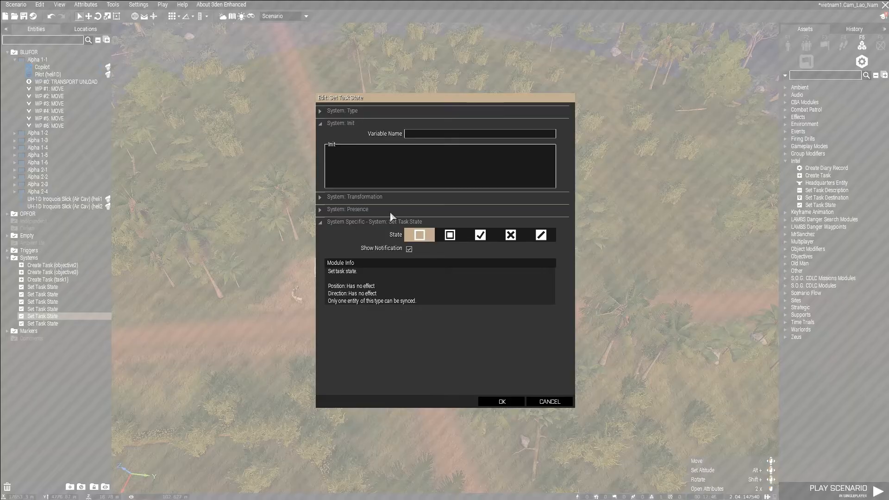
left_click(480, 235)
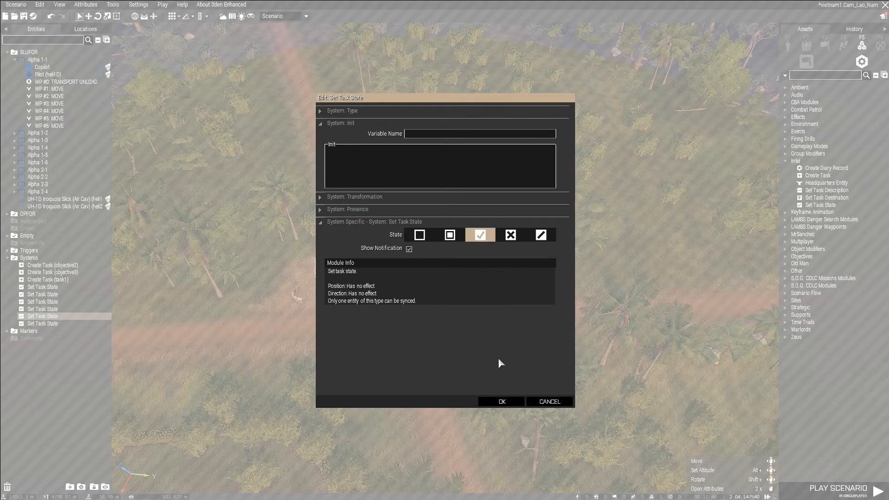
left_click(510, 402)
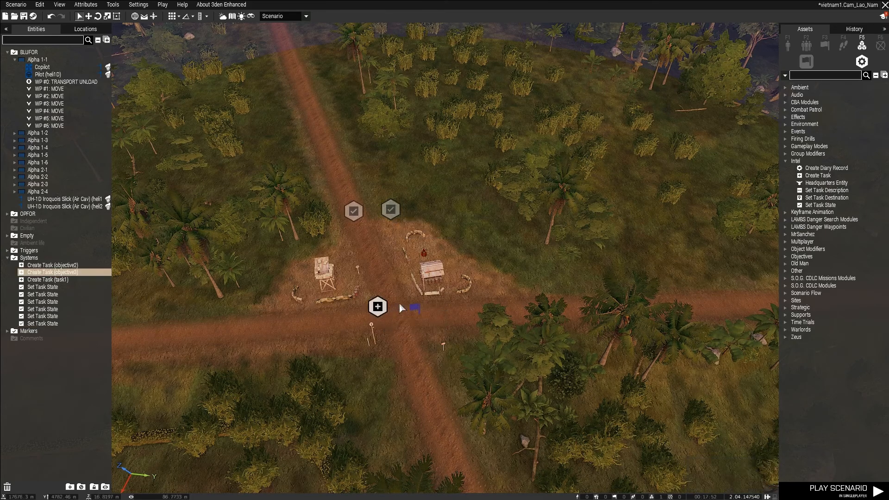
Sync the objective3 task module at the checkpoint to both nearby Set Task State modules.
right_click(382, 313)
mouse_move(472, 315)
left_click(505, 315)
left_click(390, 210)
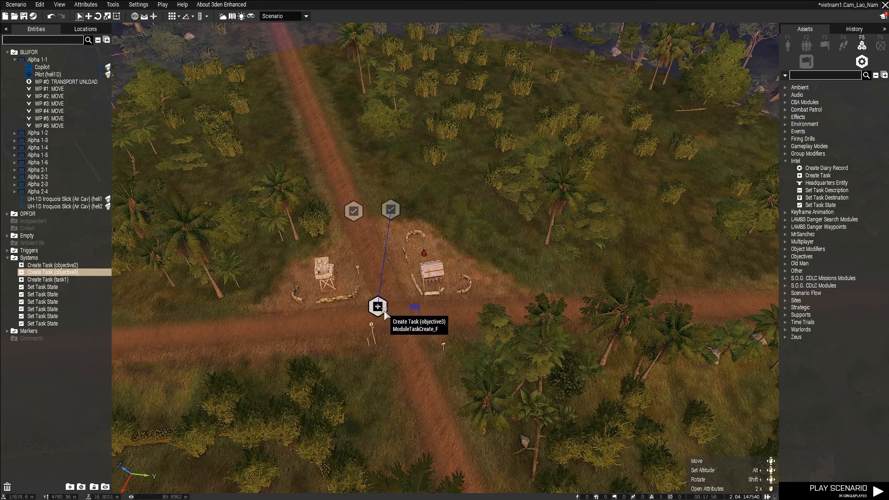
left_click(329, 314)
left_click(375, 308)
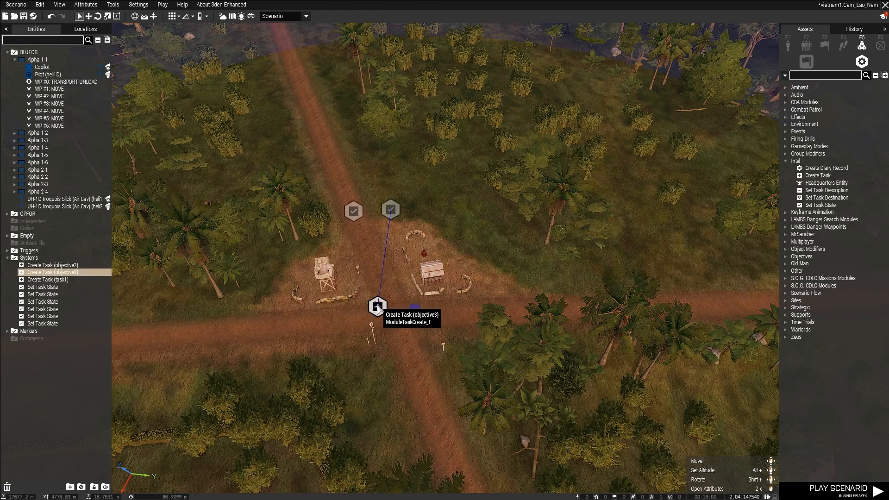
right_click(377, 307)
mouse_move(396, 311)
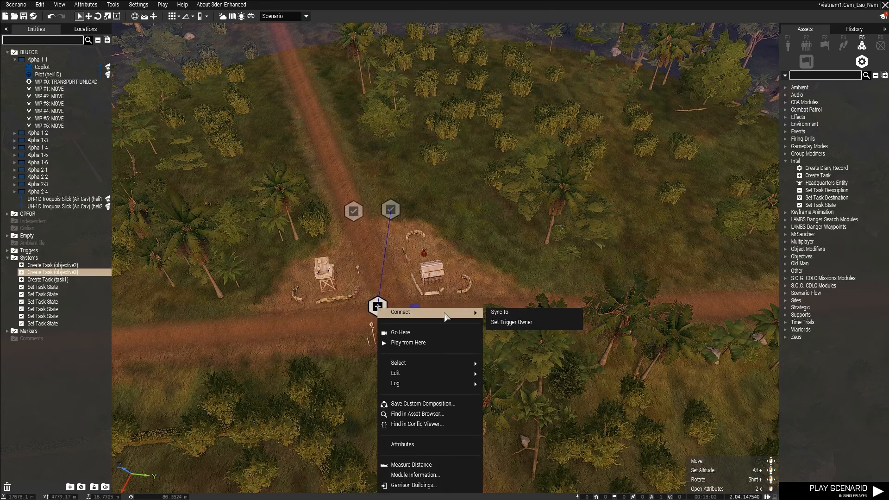
left_click(500, 311)
left_click(354, 212)
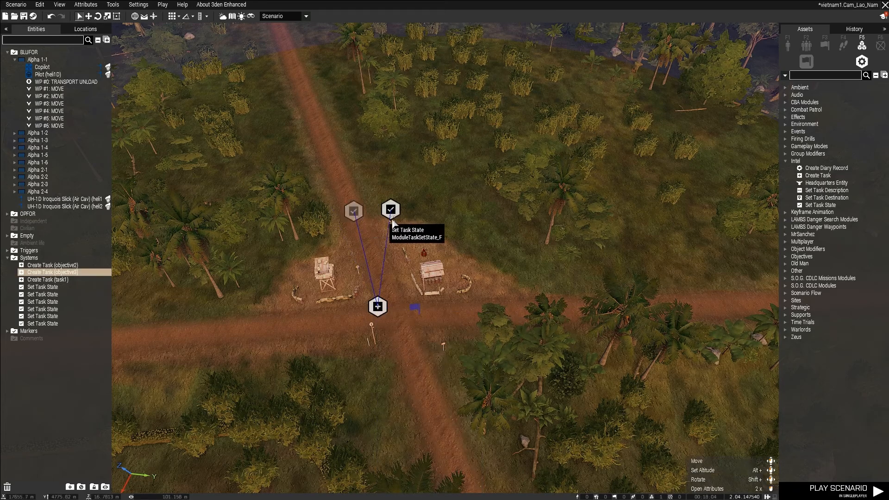
Sync the Succeeded Set Task State module at the checkpoint to the obj3 trigger.
right_click(390, 210)
mouse_move(463, 217)
left_click(517, 218)
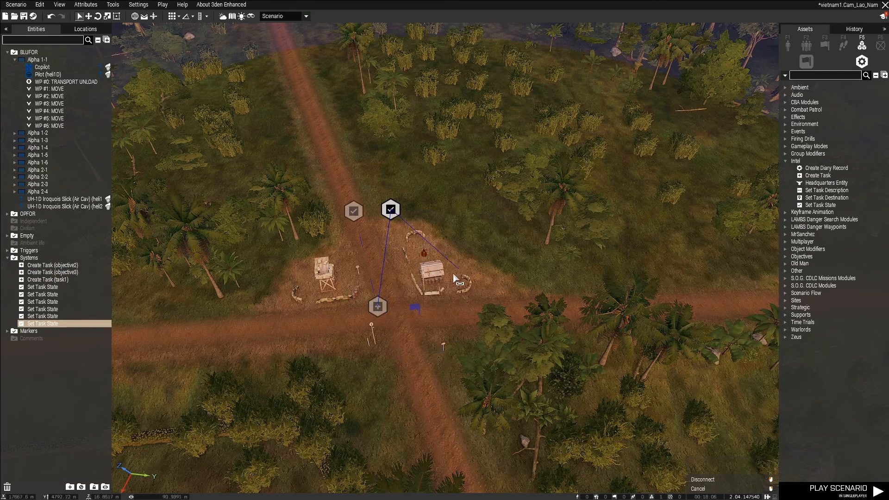
left_click(415, 307)
left_click(489, 303)
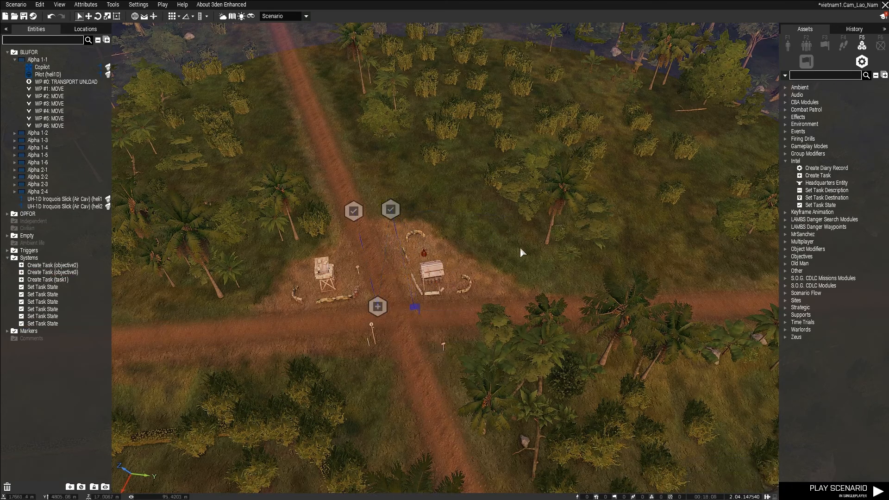
Place a new trigger beside the obj2 trigger in the roadside village and name it obj2a.
right_click_drag(522, 252, 436, 223)
key("a")
left_click(824, 43)
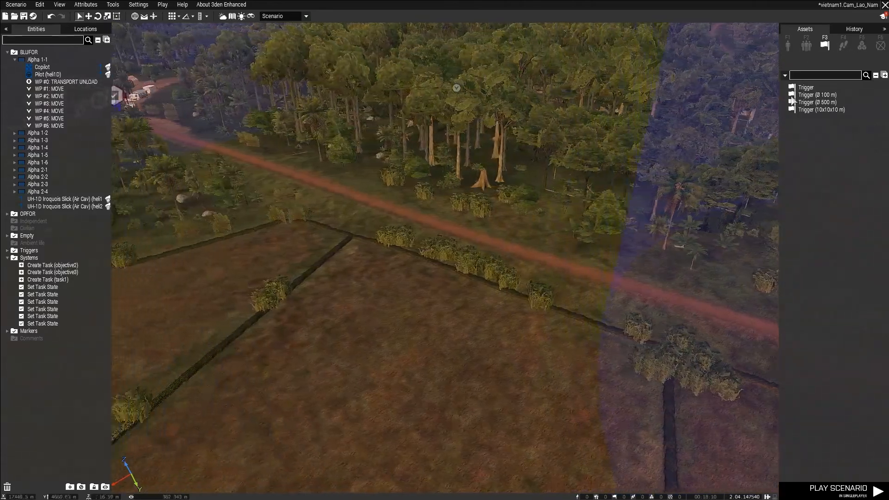
key("w")
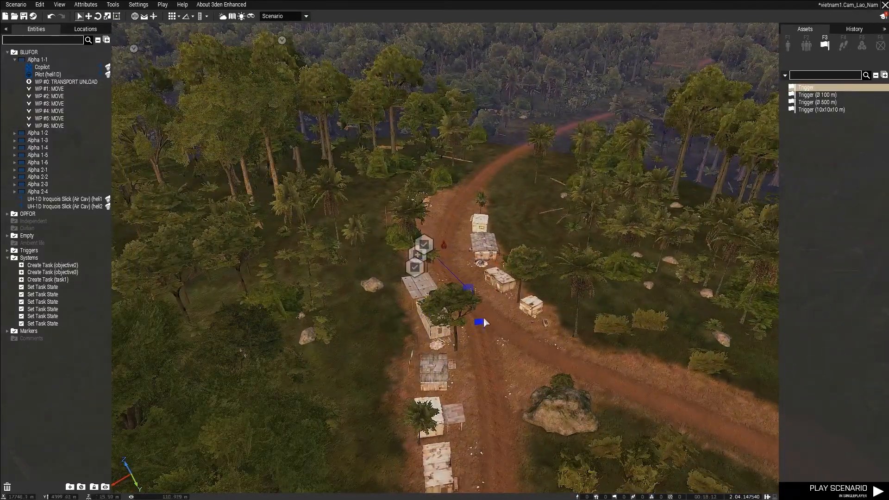
left_click(495, 303)
key("w")
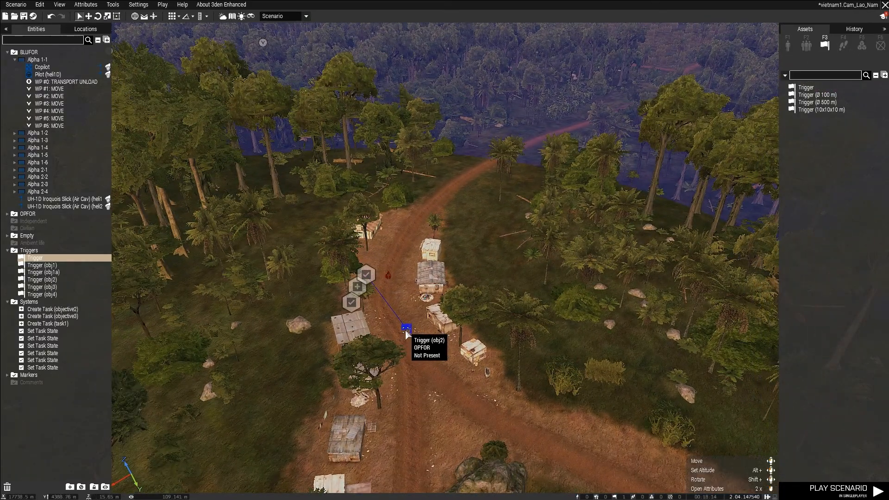
double_click(430, 346)
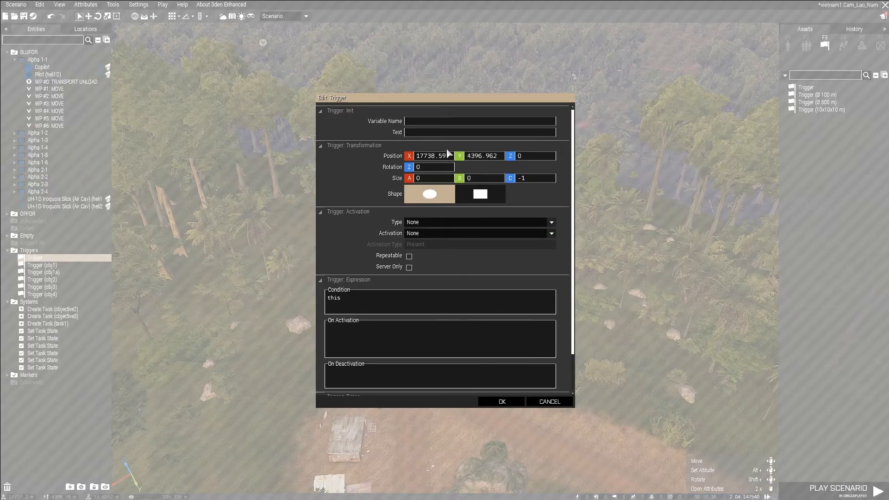
type("obj")
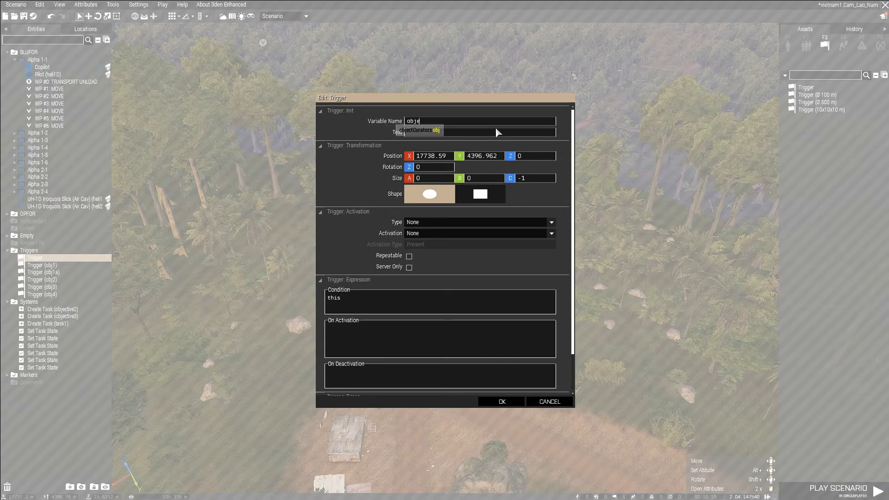
type("2a")
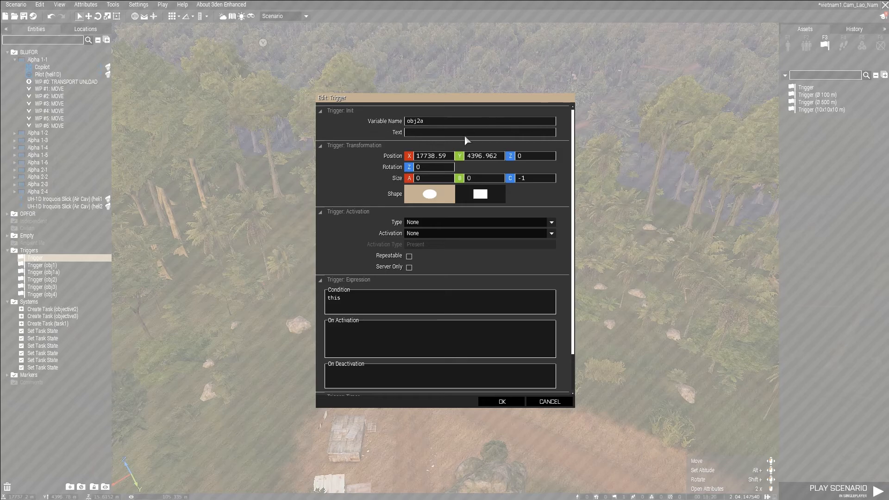
Replace the obj2a trigger's condition with "triggerActivated obj2".
left_click(413, 298)
key("BackSpace")
key("BackSpace")
key("BackSpace")
key("BackSpace")
type("t")
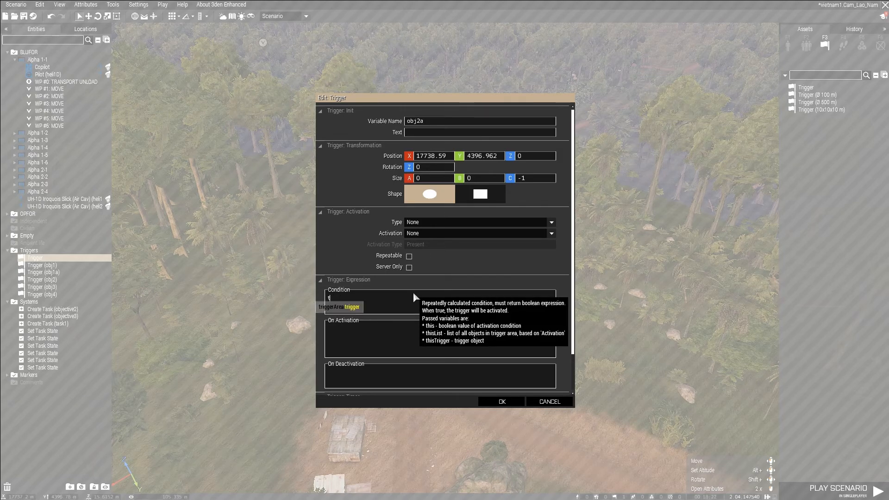
type("riggerActivate")
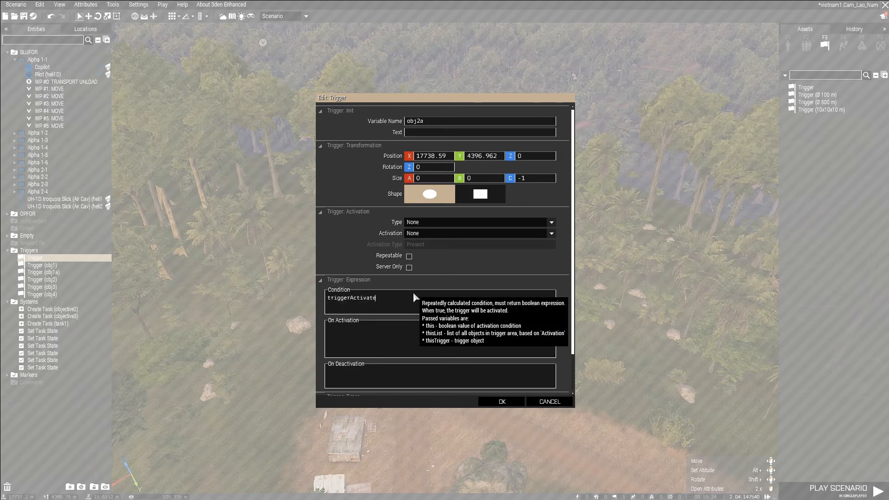
type("d obj2")
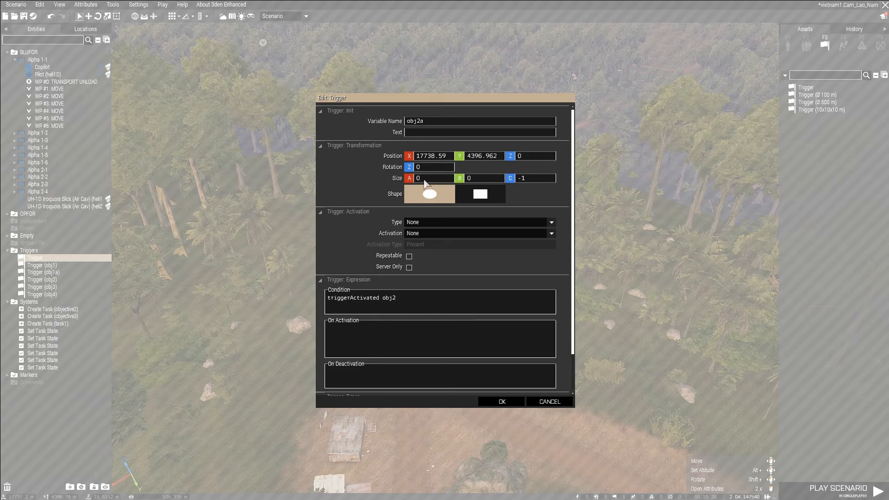
Set the obj2a trigger's countdown timer values to 5 and accept the attributes.
scroll(409, 222, "down", 2)
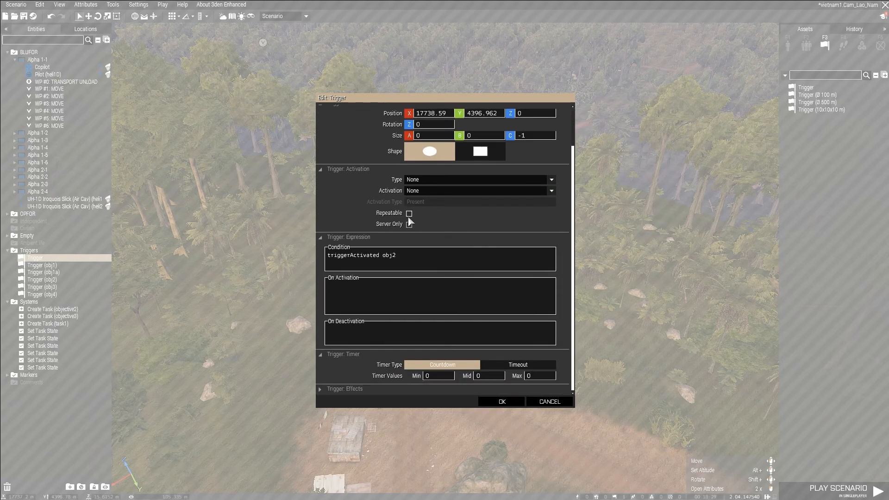
double_click(439, 376)
type("55")
left_click(509, 401)
Sync the obj2a trigger to the Assigned Set Task State module at the road crossing checkpoint.
left_click(416, 335)
right_click_drag(477, 322, 556, 300)
right_click(304, 307)
mouse_move(402, 319)
left_click(428, 314)
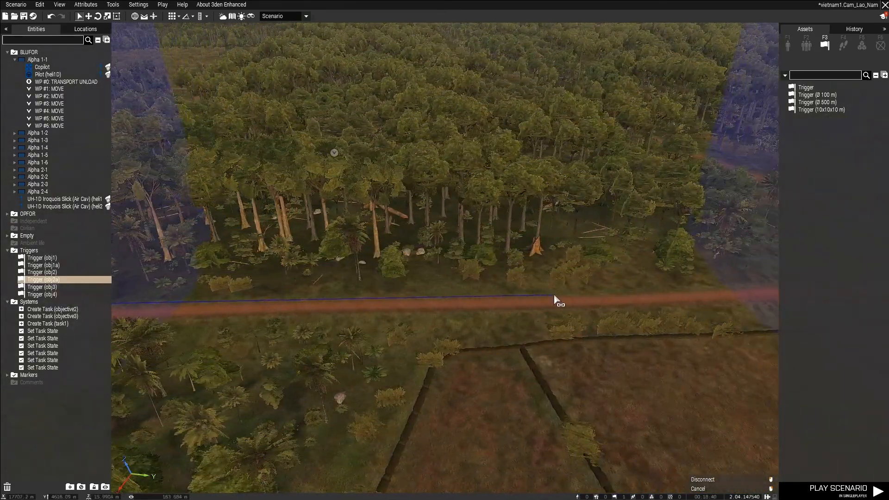
key("d")
key("w")
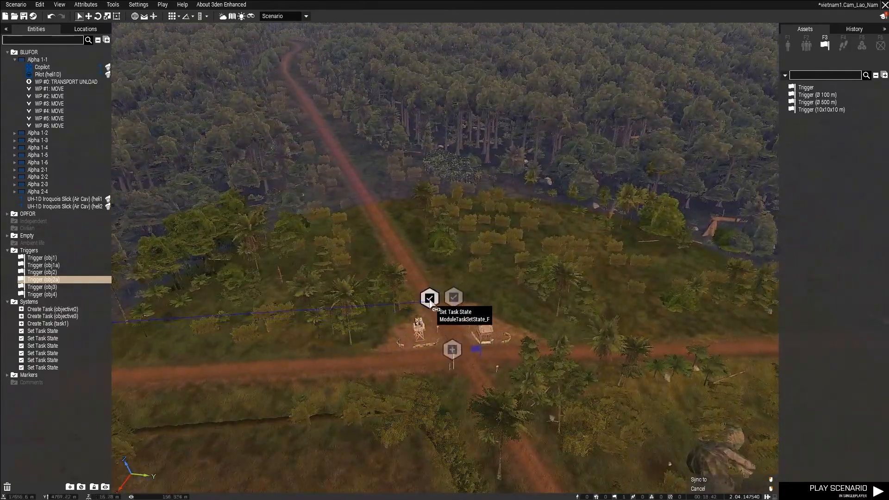
double_click(430, 299)
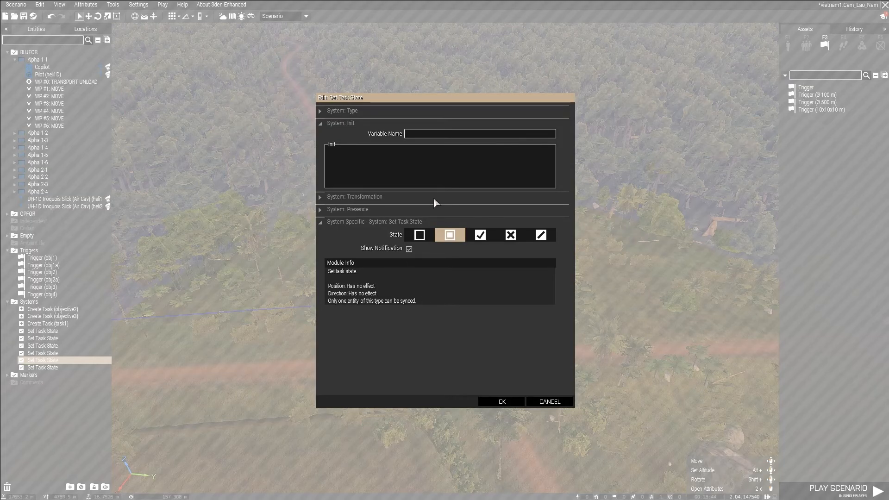
left_click(515, 401)
left_click(338, 331)
Place a new trigger beside the obj3 trigger at the checkpoint and name it obj3a.
right_click_drag(315, 312, 183, 293)
key("w")
right_click_drag(310, 241, 358, 241)
key("a")
right_click_drag(270, 229, 329, 244)
right_click_drag(485, 276, 504, 282)
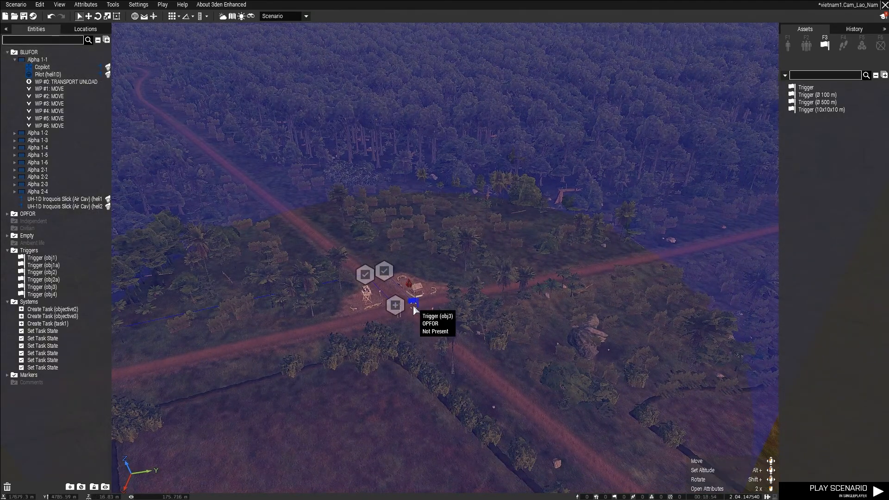
key("w")
key("d")
right_click_drag(567, 254, 537, 273)
left_click_drag(815, 91, 481, 290)
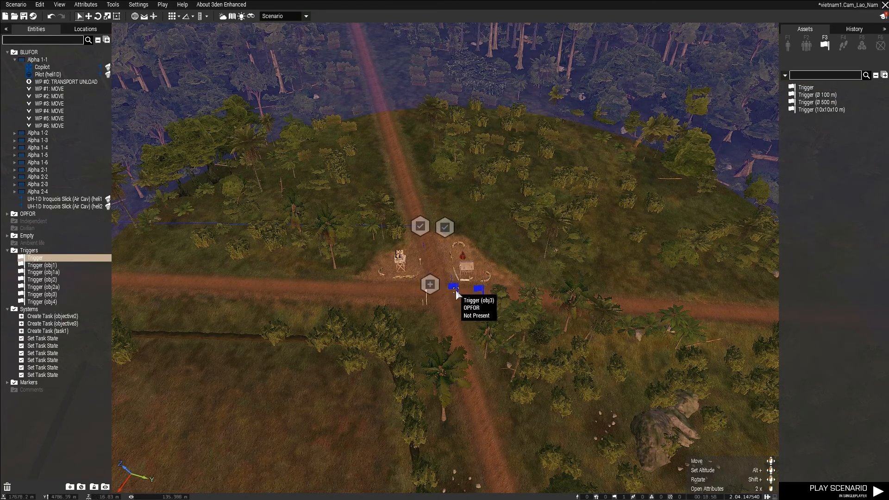
double_click(479, 290)
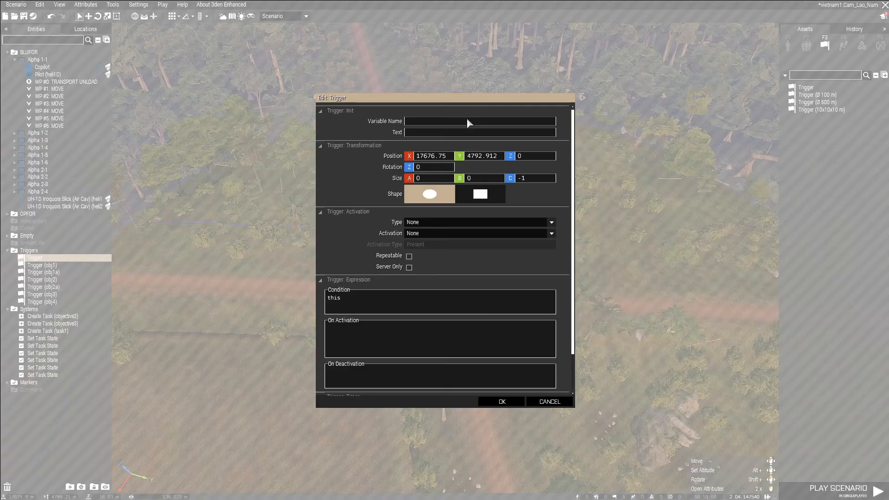
type("obj3a")
Set the obj3a trigger's condition to "triggerActivated obj3" and its minimum countdown to 5, and accept.
left_click(412, 299)
key("BackSpace")
key("BackSpace")
key("BackSpace")
key("BackSpace")
type("triggerActivated obj3")
scroll(463, 324, "down", 2)
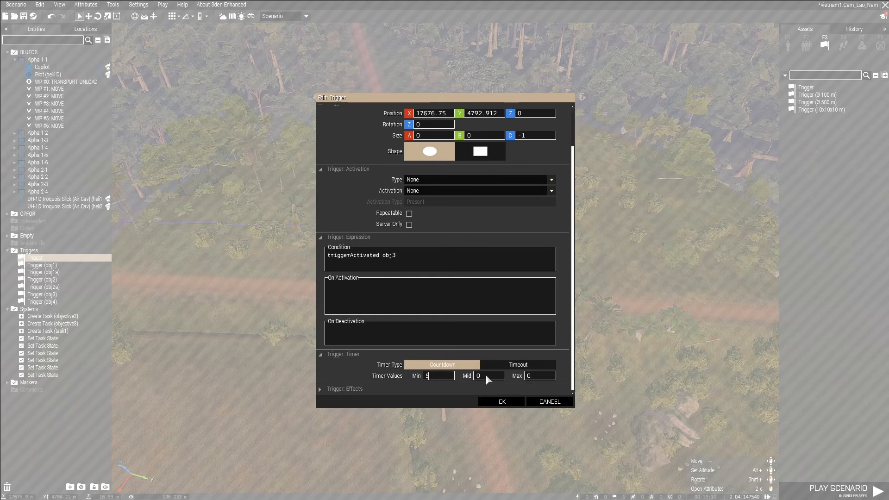
left_click(505, 402)
Place a Create Task module near the middle of the large fortified base and open its attributes.
left_click(527, 291)
key("w")
right_click_drag(526, 290, 607, 248)
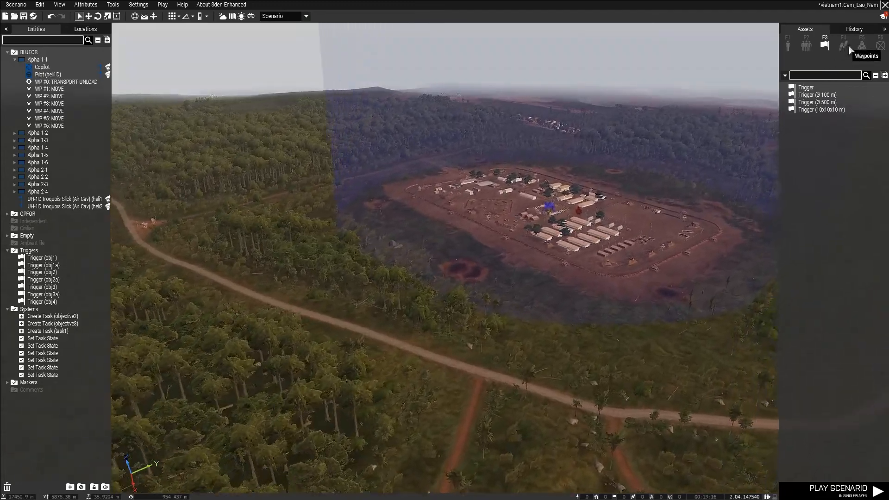
left_click(861, 44)
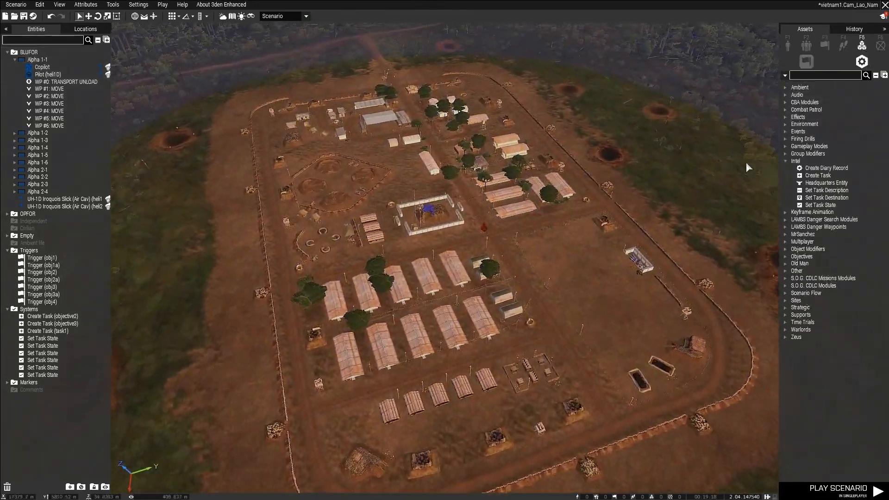
left_click(818, 176)
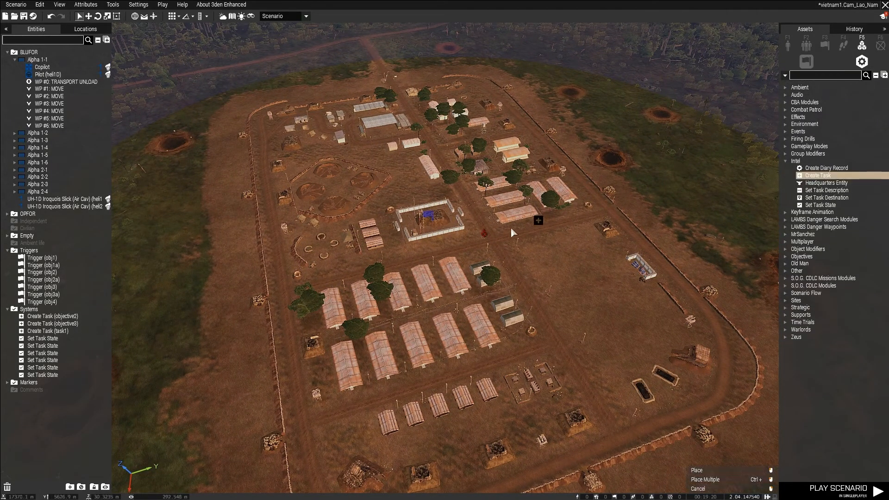
left_click(491, 244)
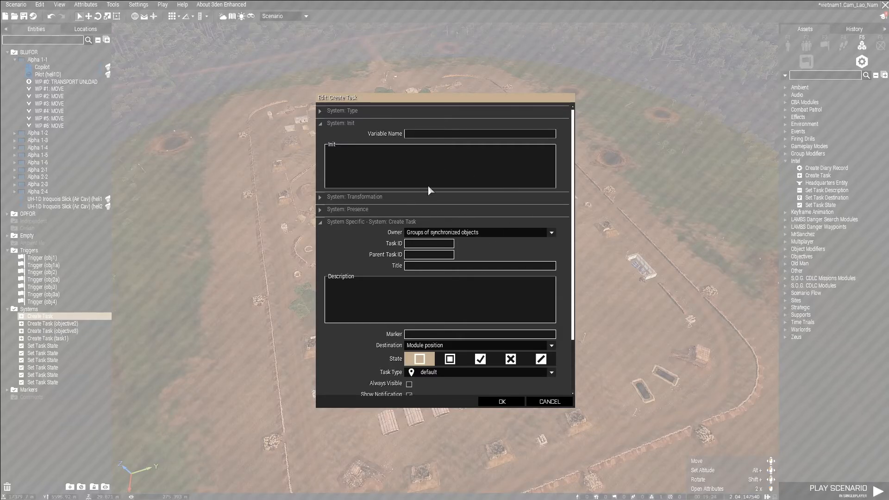
Set the new task's owner to BLUFOR, task ID and parent task ID to obj4, and title to "Take the VC Base.".
left_click(423, 236)
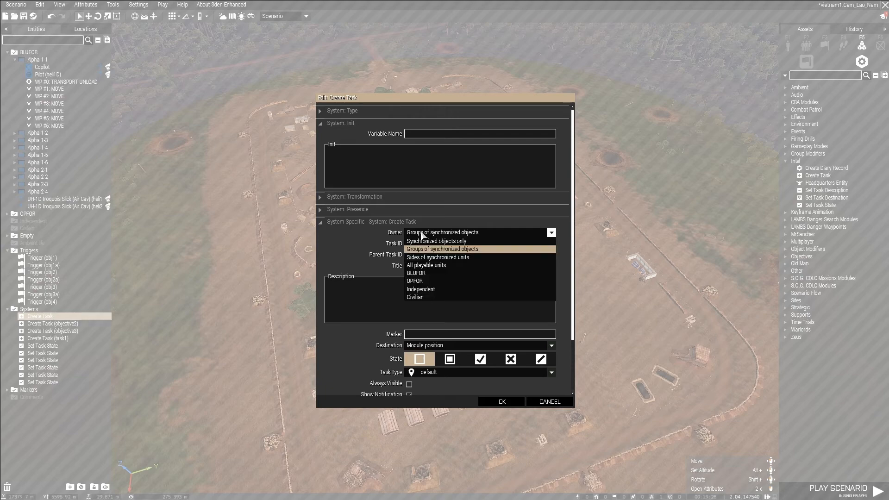
left_click(443, 270)
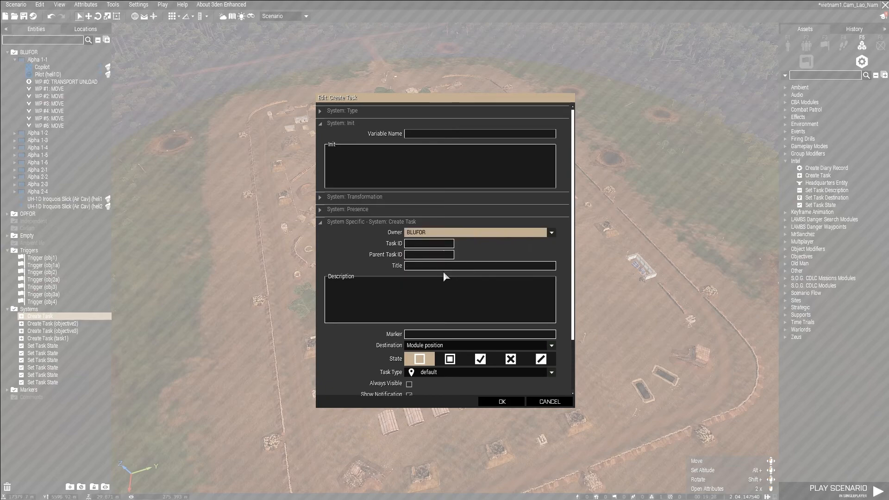
left_click(430, 245)
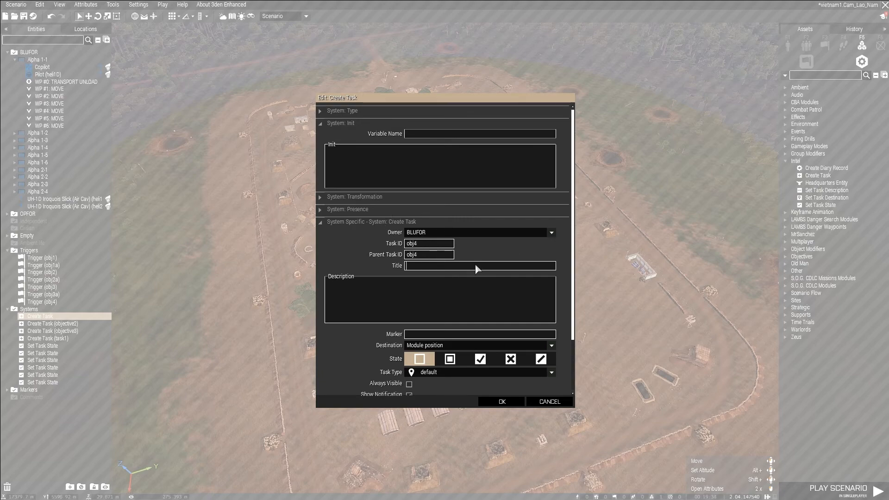
type("Take the VC Base.")
Name the task module objective4, describe it as "Take out the main VC base in this area", and accept.
type("obj")
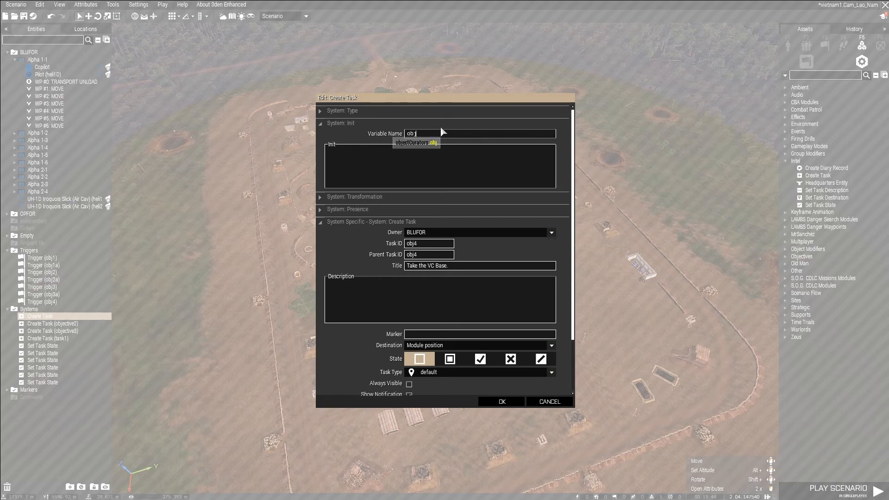
type("ective4")
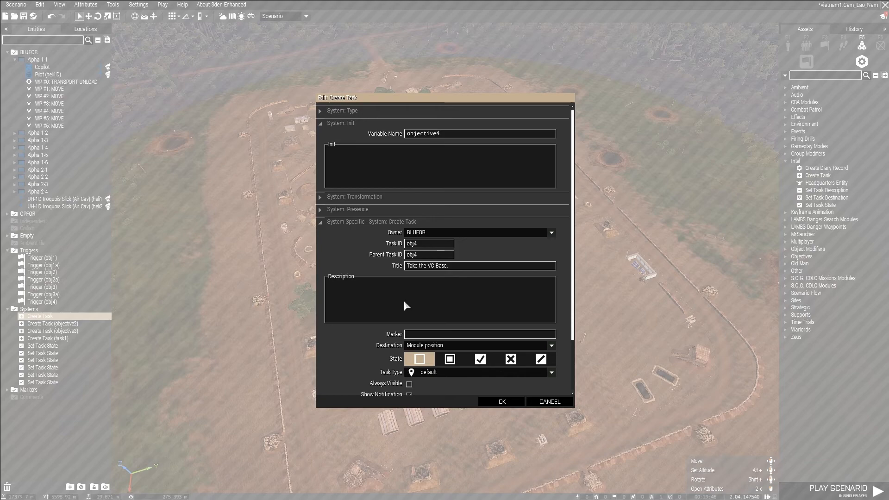
type("Take out the main VC base in this area")
scroll(470, 351, "down", 2)
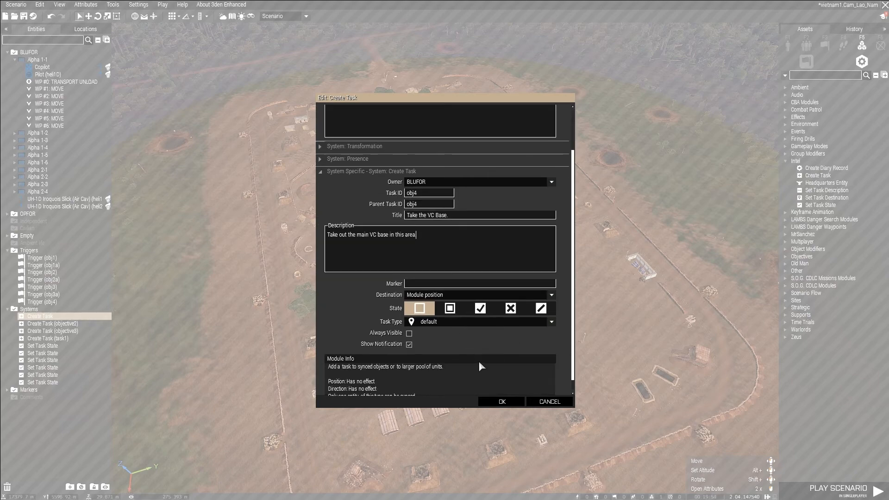
left_click(502, 401)
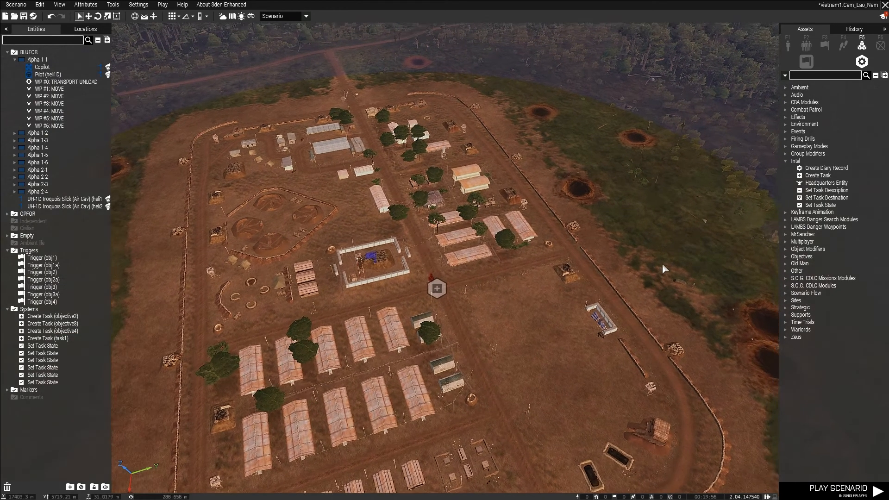
Place two Set Task State modules beside the base's Create Task module and set the second one's state to Assigned.
scroll(662, 268, "up", 5)
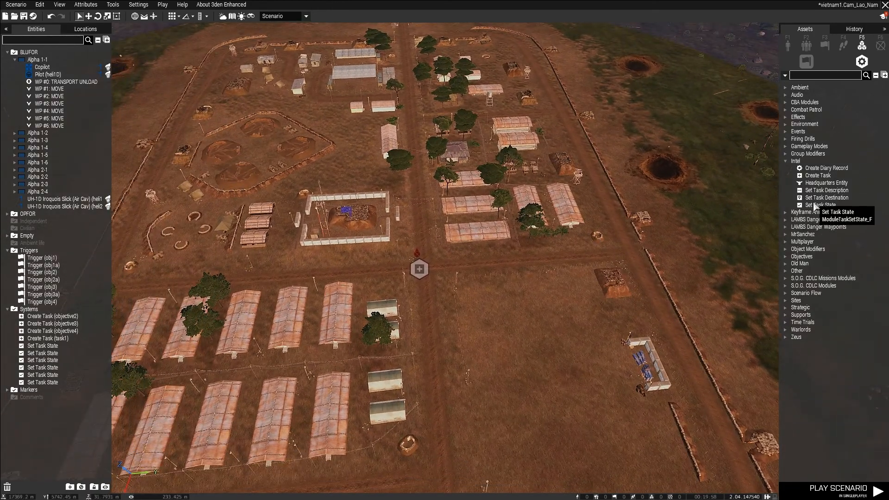
left_click(814, 206)
left_click(469, 263)
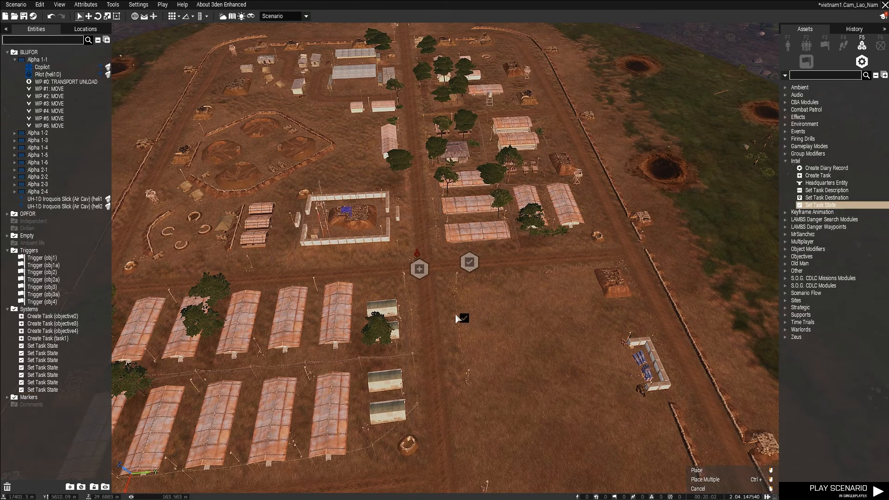
left_click(430, 301)
double_click(429, 302)
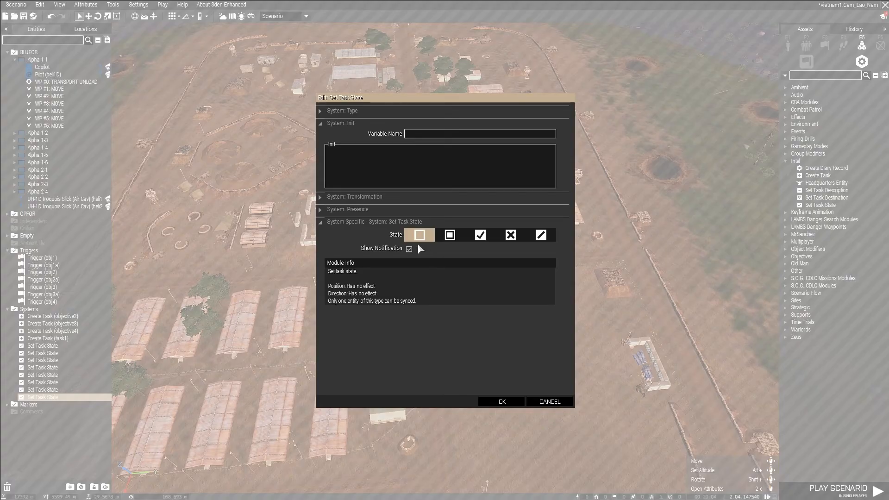
left_click(456, 240)
left_click(501, 401)
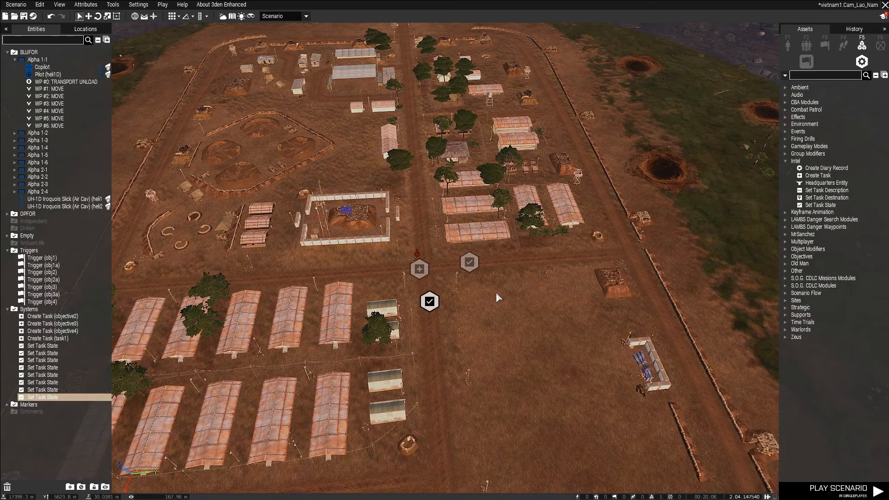
Set the other Set Task State module at the base to Succeeded and accept.
double_click(475, 263)
left_click(481, 236)
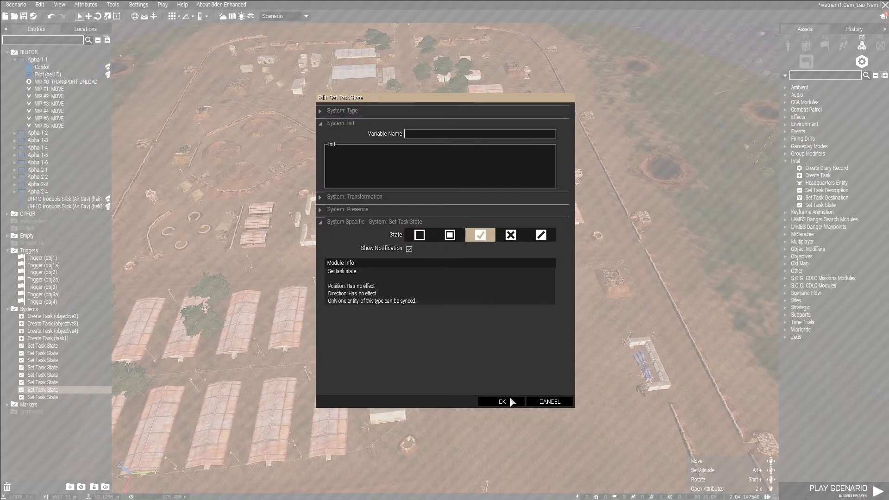
left_click(505, 401)
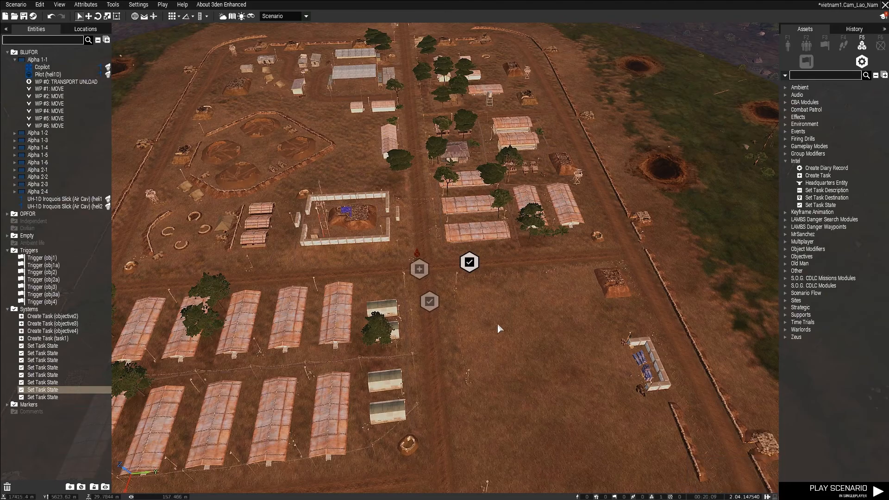
Sync both Set Task State modules at the base to the objective4 Create Task module.
right_click(469, 263)
left_click(598, 269)
left_click(421, 269)
right_click(428, 301)
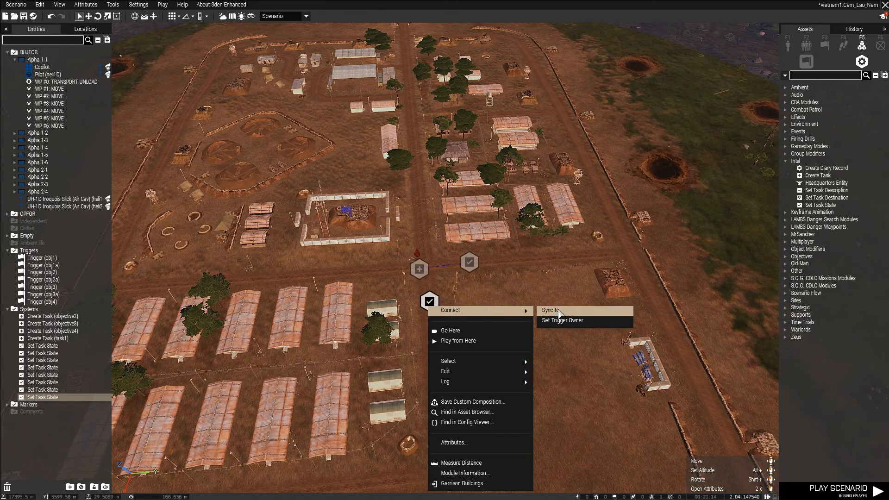
left_click(560, 309)
left_click(420, 272)
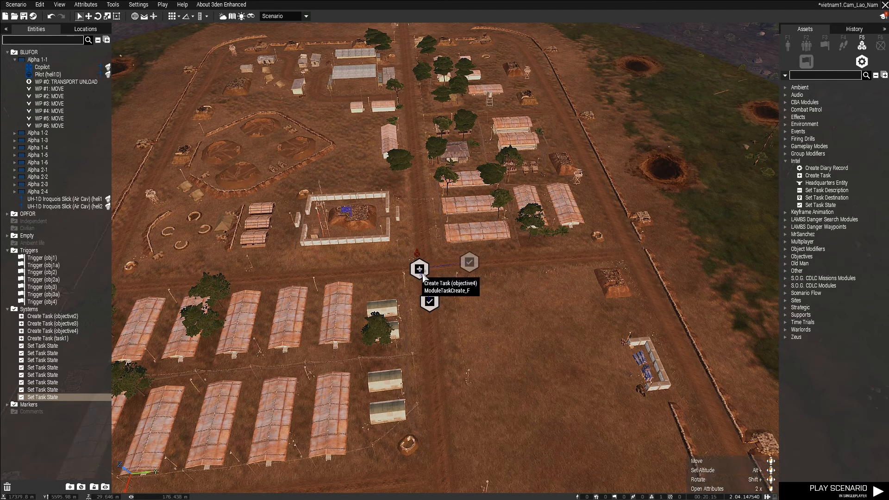
Sync the Succeeded Set Task State module to the obj4 trigger in the walled compound and check its state.
right_click(469, 263)
left_click(598, 267)
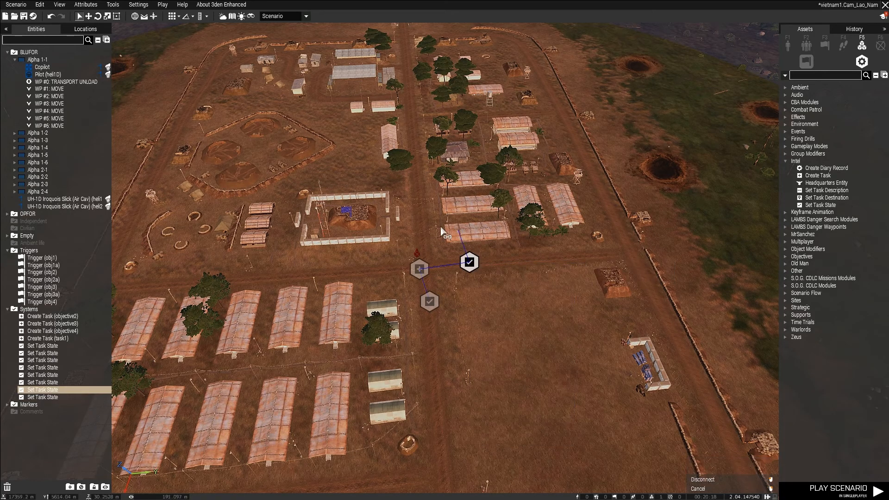
left_click(354, 217)
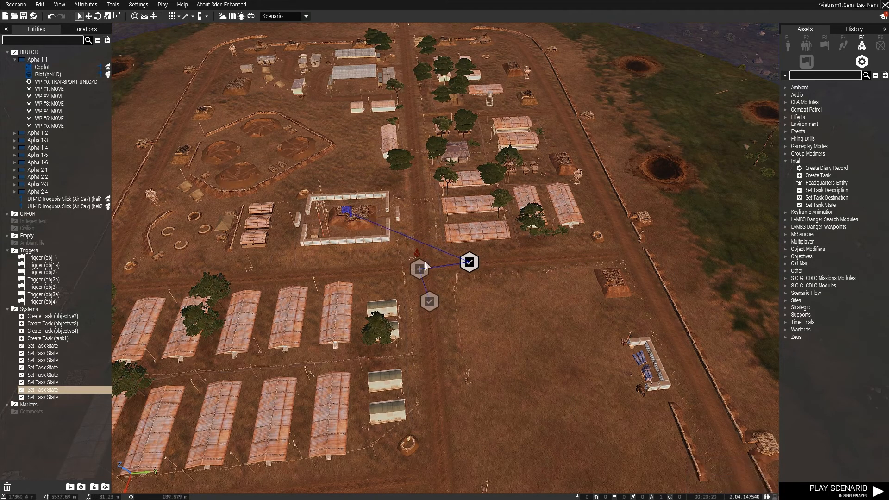
double_click(470, 263)
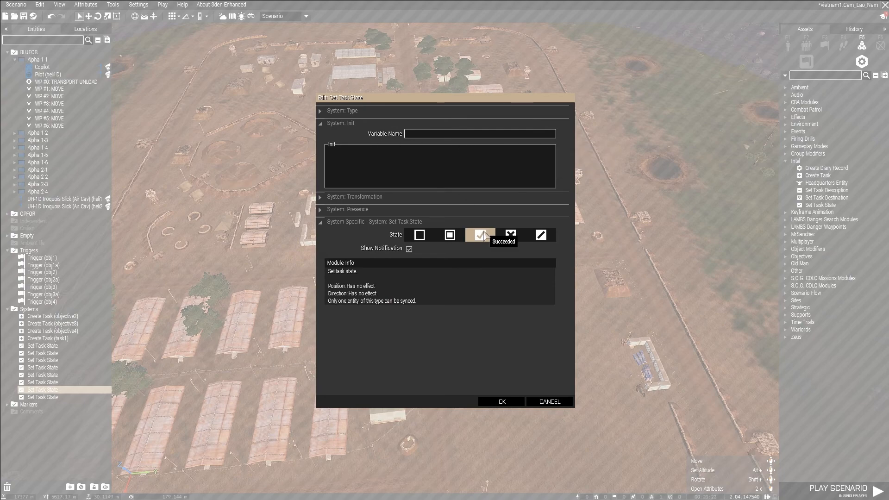
left_click(509, 403)
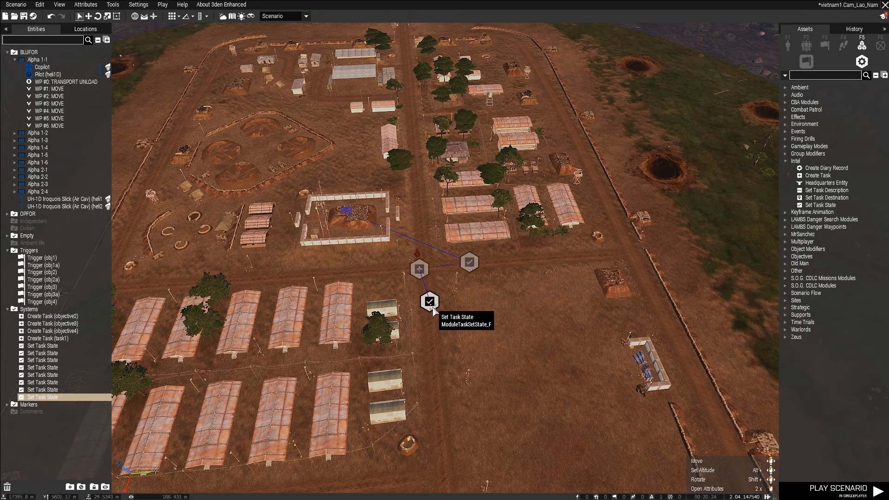
Sync the Assigned Set Task State module at the base to the obj3a trigger at the checkpoint.
right_click(431, 305)
mouse_move(482, 317)
left_click(563, 312)
scroll(370, 308, "down", 4)
key("s")
key("a")
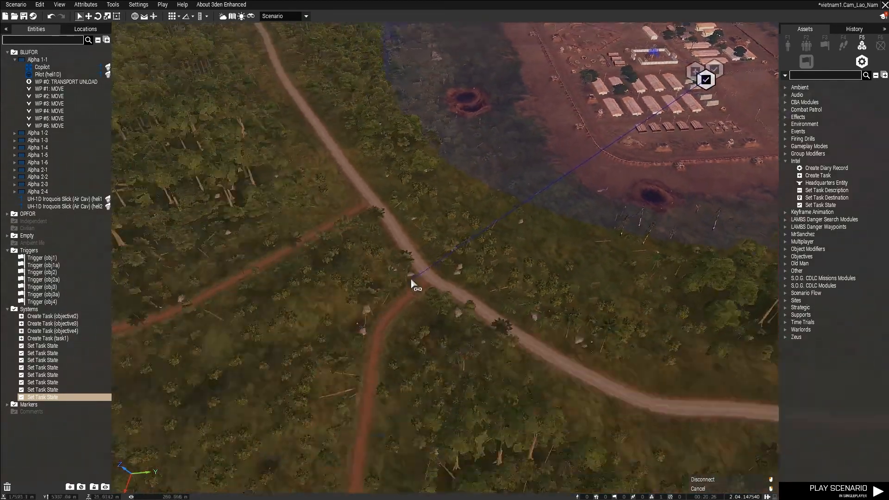
key("a")
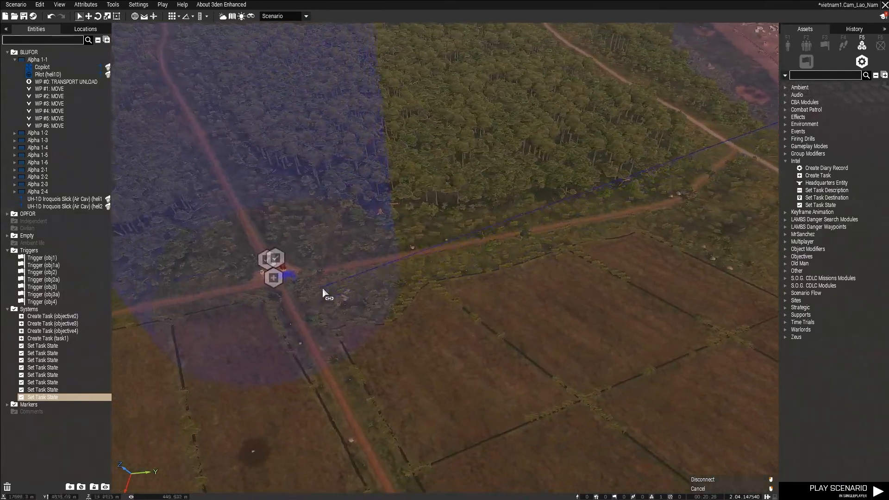
key("w")
scroll(371, 316, "up", 2)
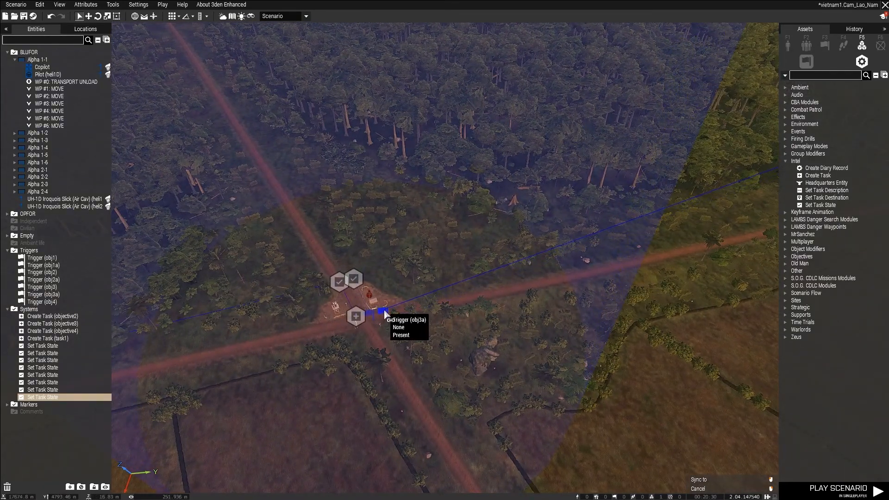
left_click(385, 314)
Place a new trigger in the open fields between the road crossing checkpoint and the fortified base.
key("s")
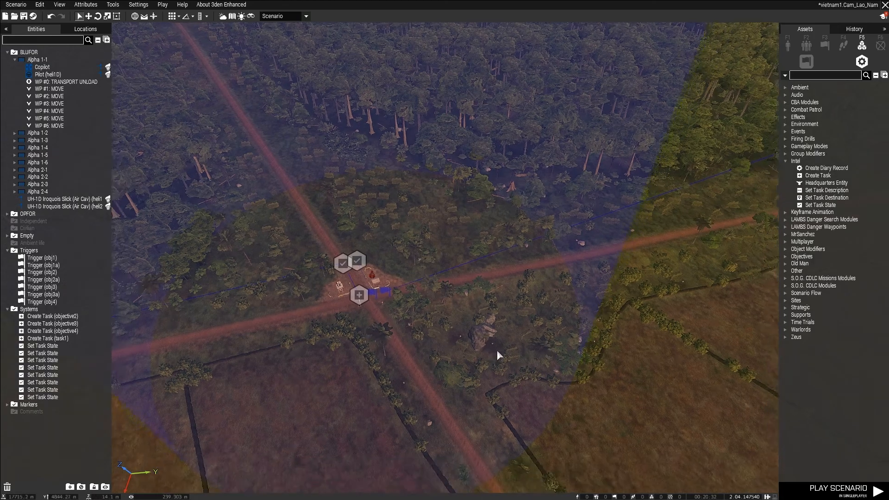
right_click_drag(391, 347, 322, 176)
key("w")
key("s")
key("s")
key("a")
key("w")
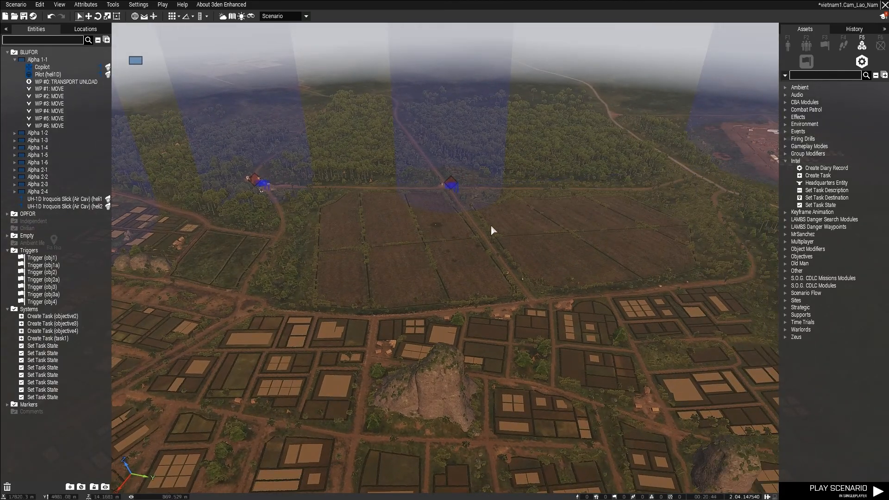
right_click_drag(488, 224, 547, 220)
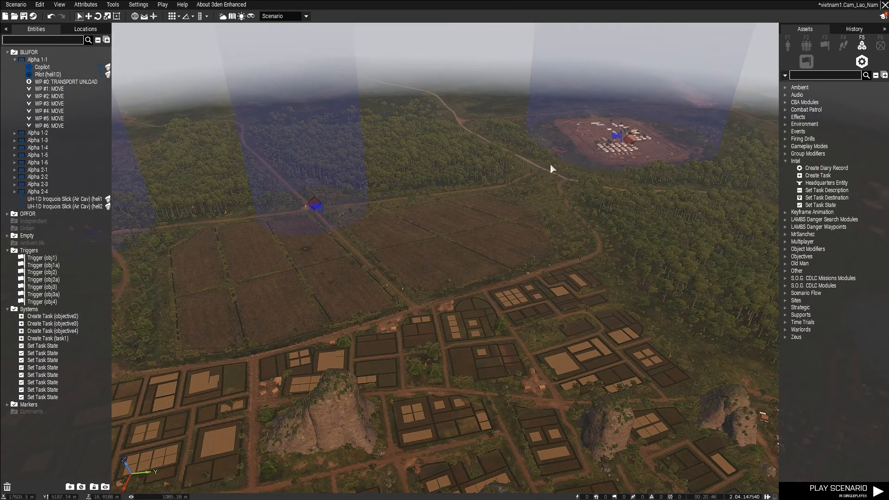
left_click(785, 161)
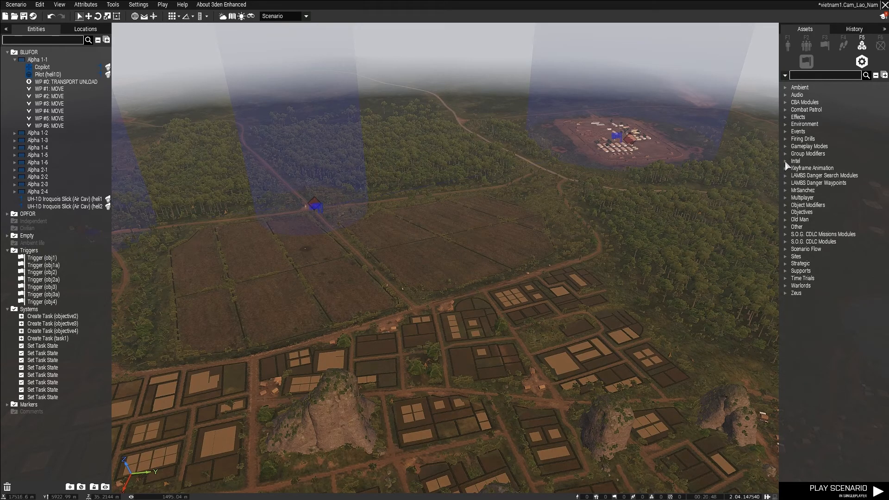
right_click_drag(467, 210, 518, 212)
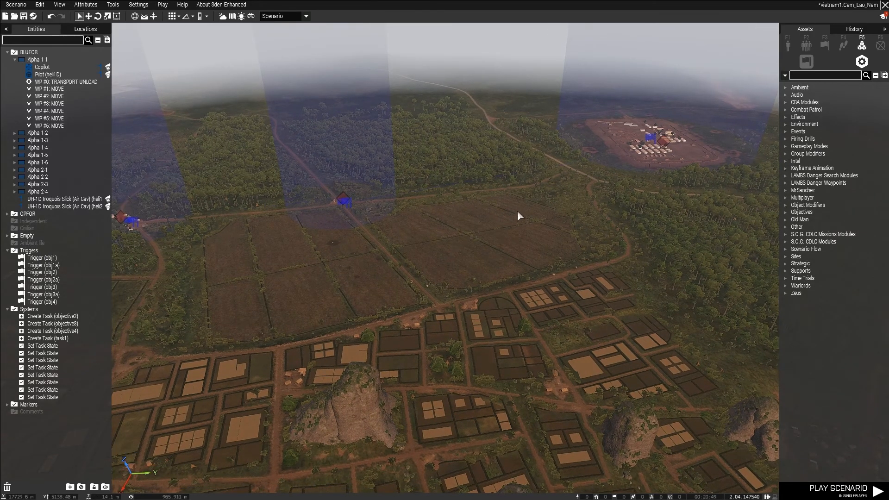
left_click(825, 43)
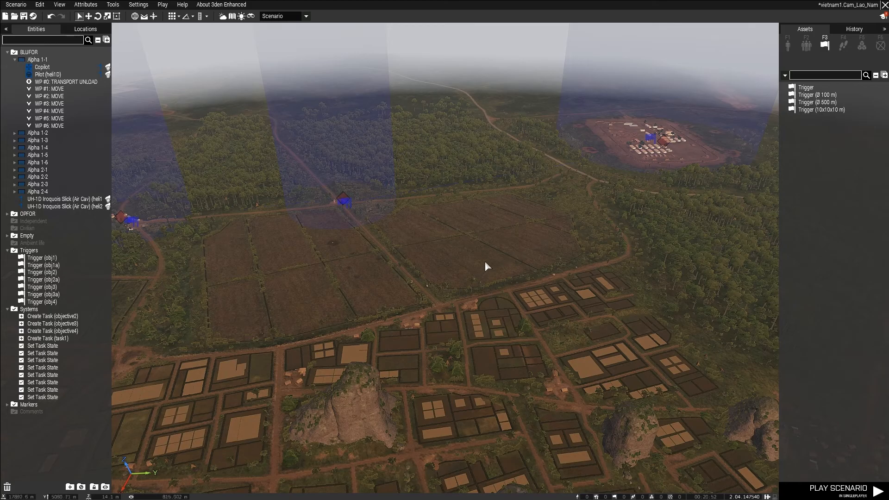
left_click(815, 88)
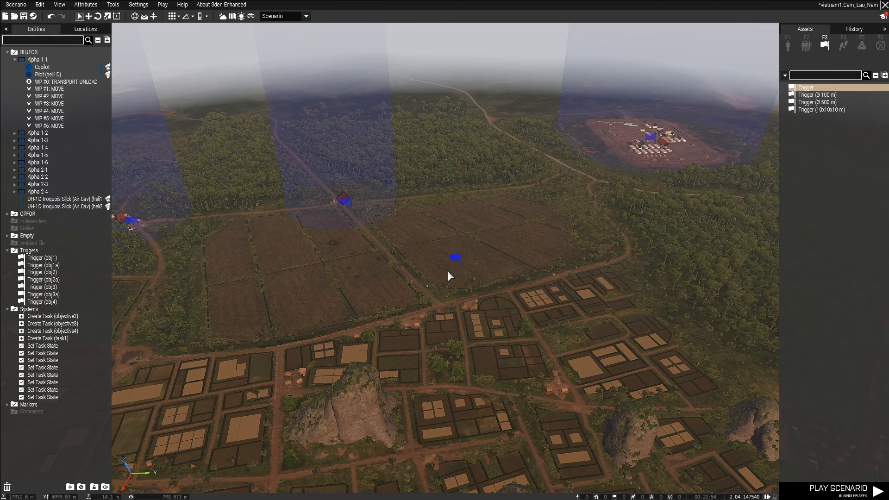
left_click(465, 251)
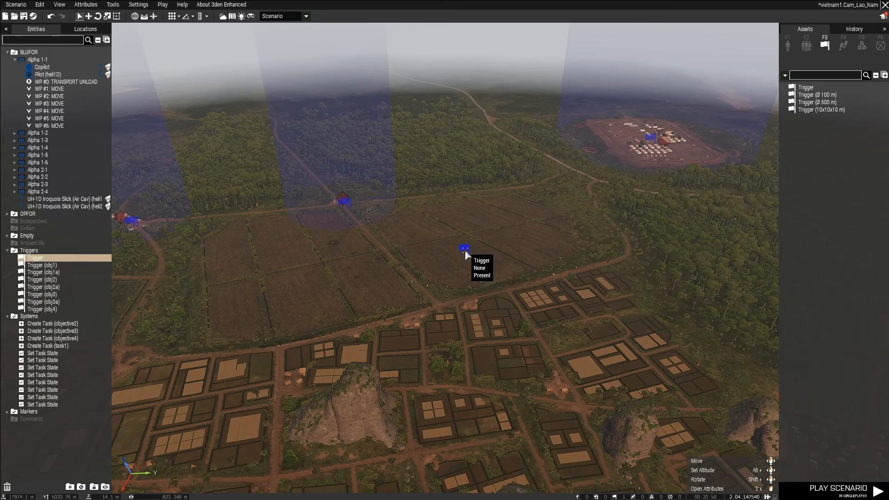
Name the new trigger in the fields end1.
double_click(466, 250)
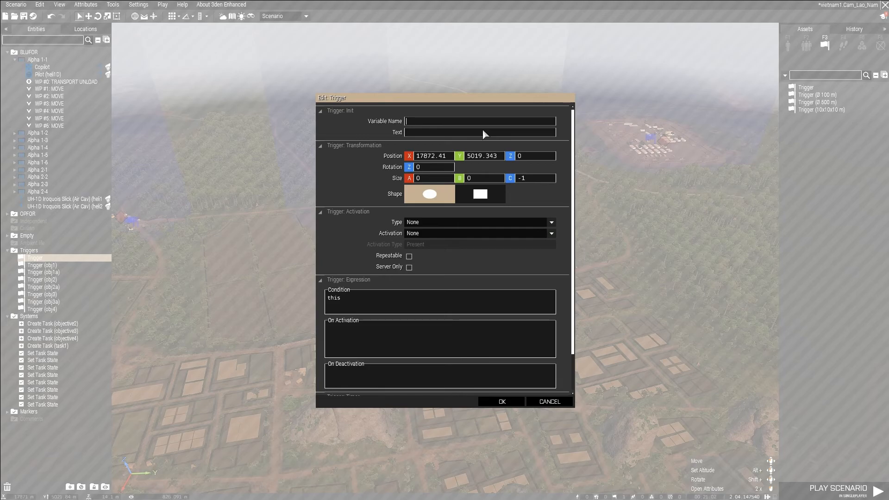
type("missio")
key("BackSpace")
key("BackSpace")
key("BackSpace")
key("BackSpace")
key("BackSpace")
key("BackSpace")
type("end1")
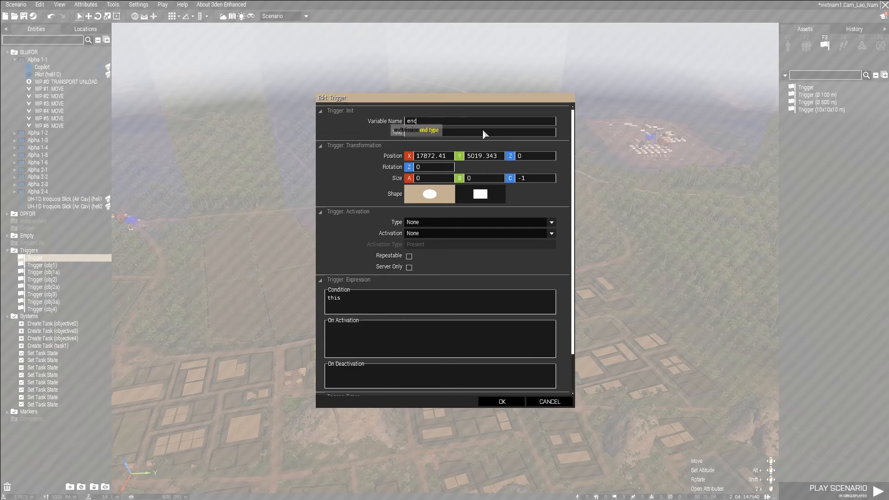
Replace the end1 trigger's default condition with triggerActivated obj1.
left_click(371, 305)
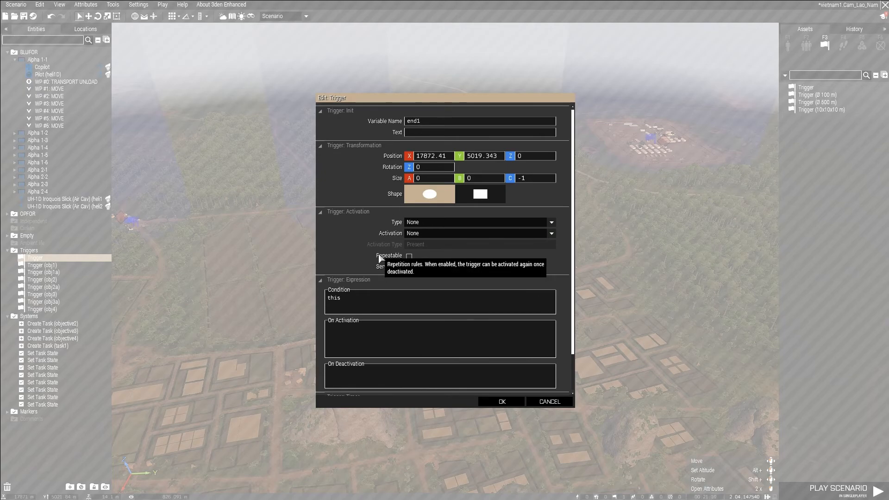
key("BackSpace")
key("BackSpace")
key("BackSpace")
type("erA")
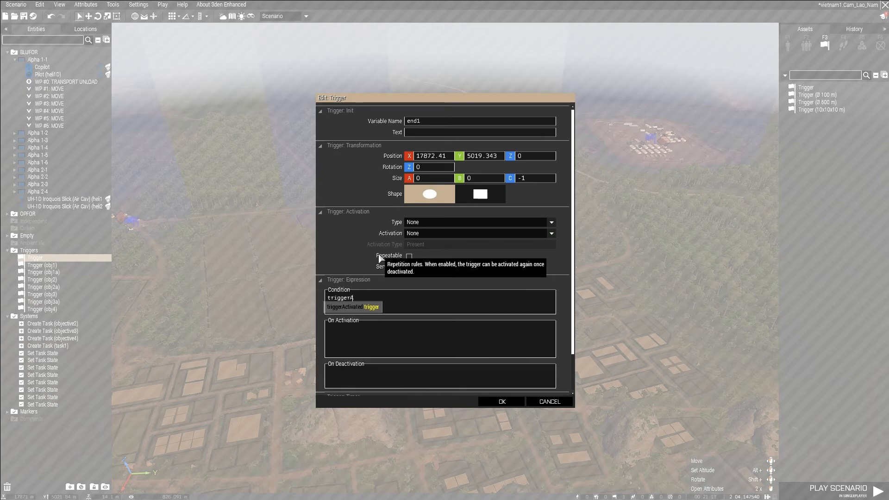
type("ctivated ojb1")
key("BackSpace")
key("BackSpace")
key("BackSpace")
type("bj1")
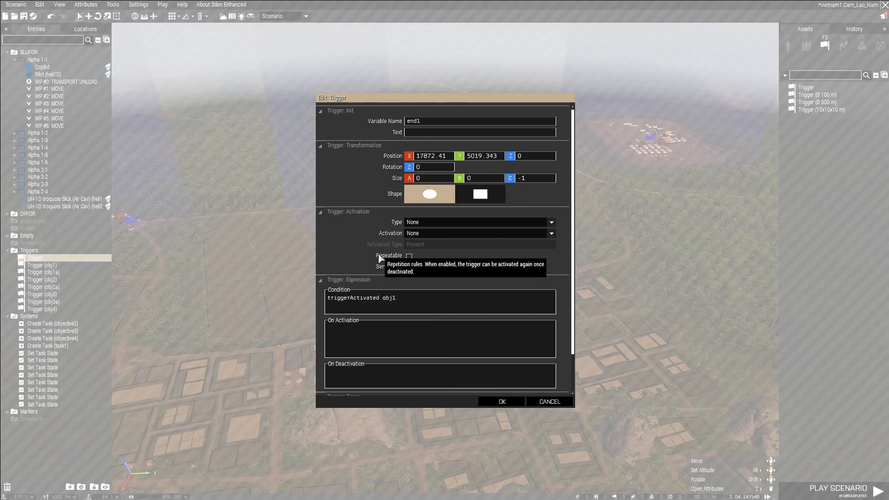
type(" AND trigger")
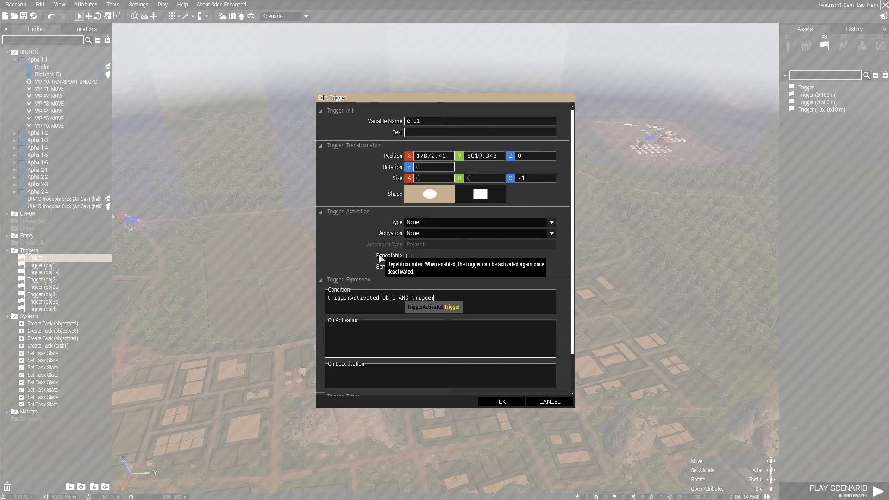
type("Activated ojb2")
Extend the end1 trigger's condition with AND triggerActivated obj2.
key("BackSpace")
key("BackSpace")
key("BackSpace")
type("bj2")
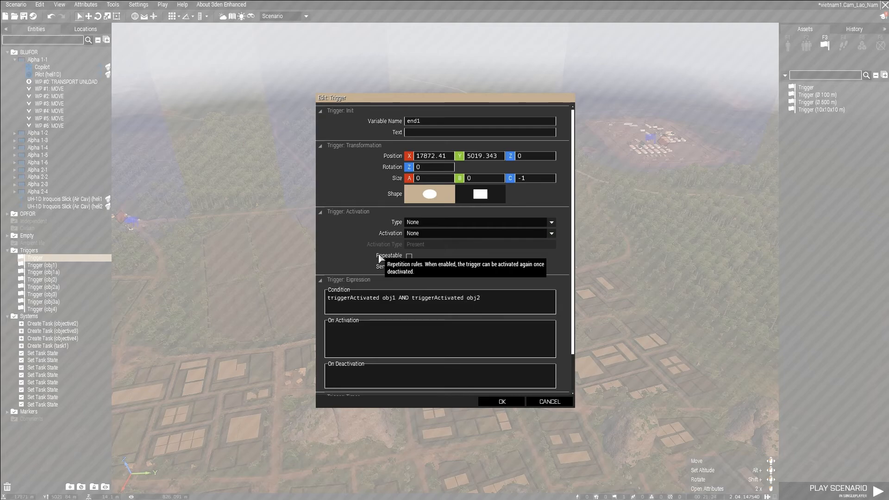
type(" AND triggerActivated obj33")
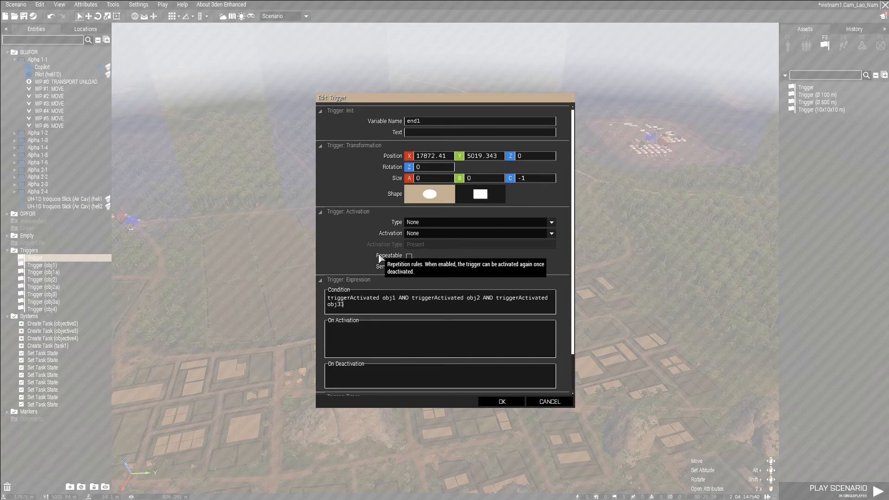
Add AND triggerActivated obj3 AND triggerActivated obj4 to the end1 trigger's condition and save the trigger.
key("BackSpace")
type("AND triggerActivate")
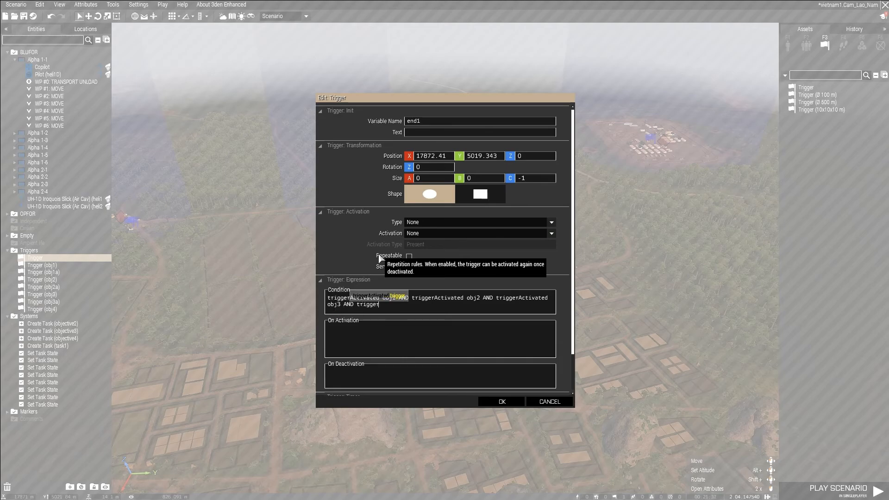
type("d obj4")
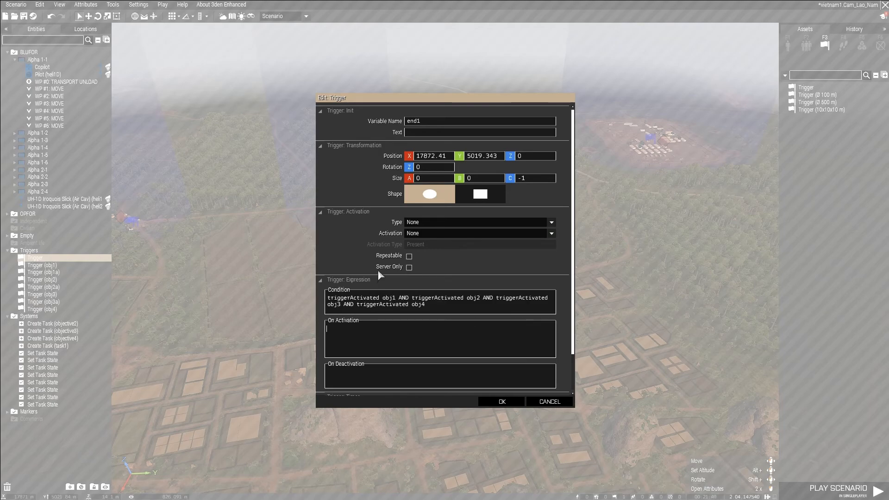
left_click(513, 403)
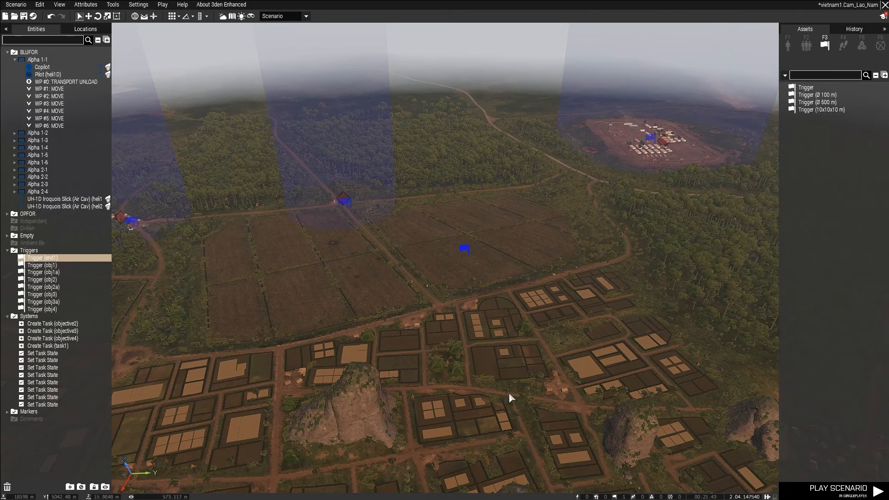
Reopen the end1 trigger and paste "end1" call BIS_fnc_endMission; as its On Activation expression.
double_click(462, 254)
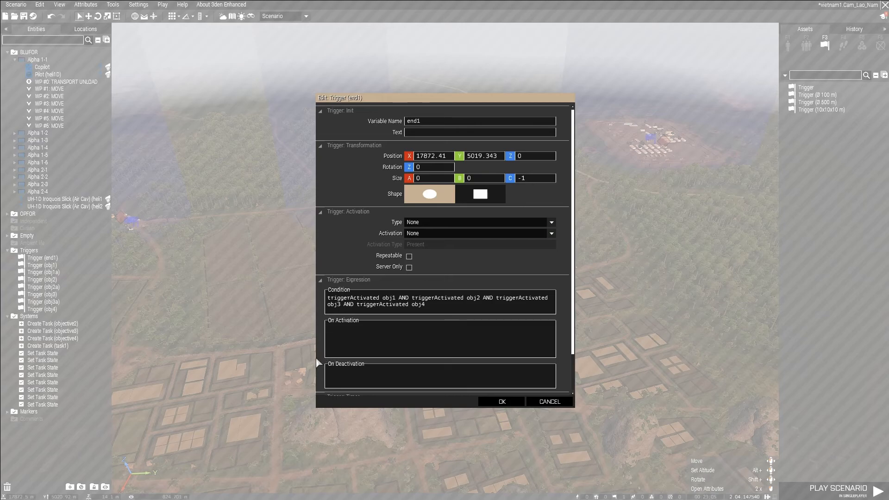
left_click(351, 337)
type("\"end1\" call BIS_fnc_endMission;")
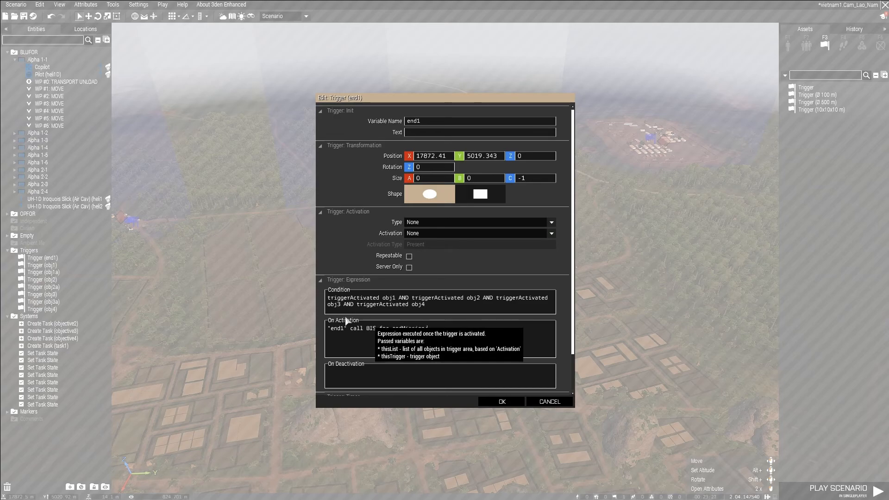
Set the end1 trigger's countdown timer values to 10 for Min, Mid and Max.
scroll(370, 253, "down", 2)
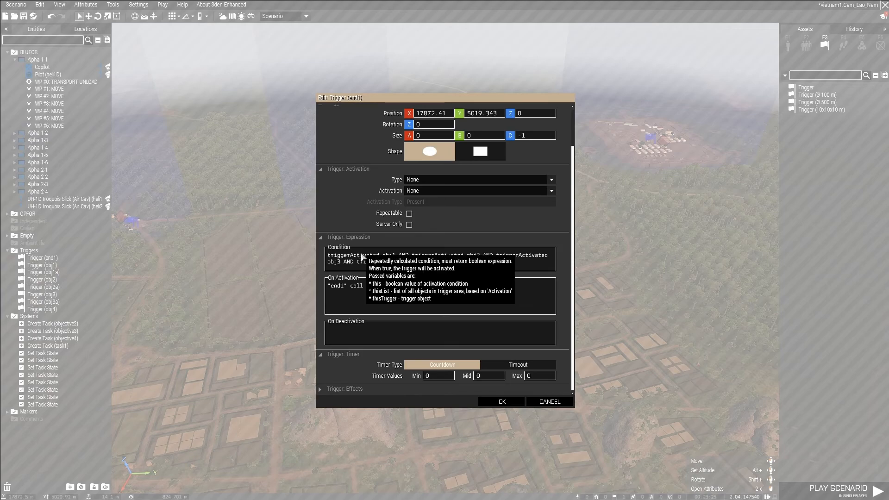
double_click(439, 376)
type("1")
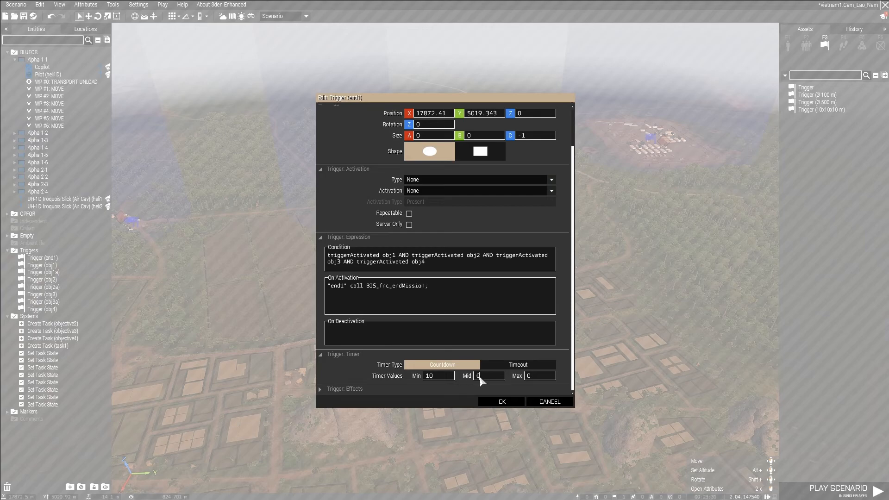
left_click(526, 376)
type("1")
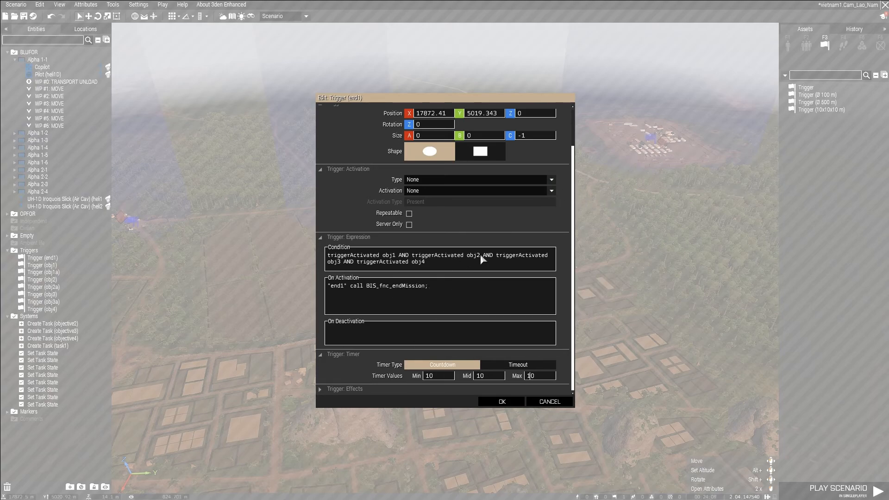
Check the end1 trigger's condition, activation and timer settings, and save the trigger.
scroll(477, 265, "up", 3)
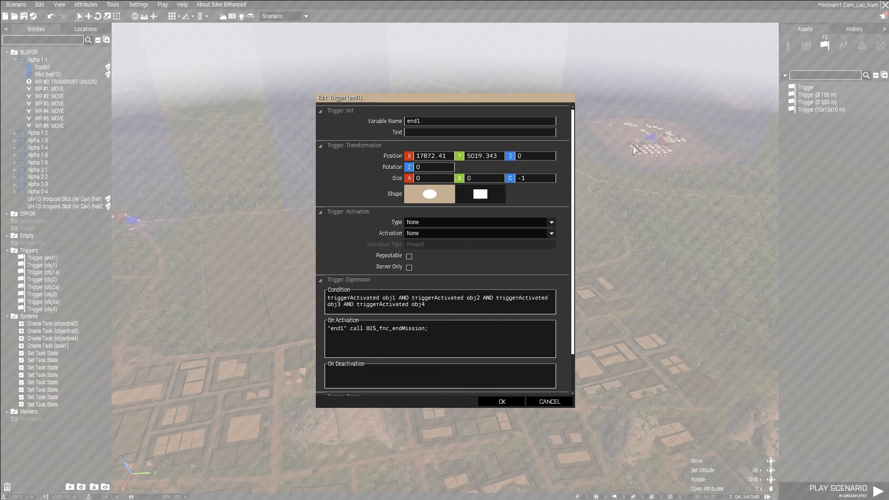
scroll(476, 314, "down", 5)
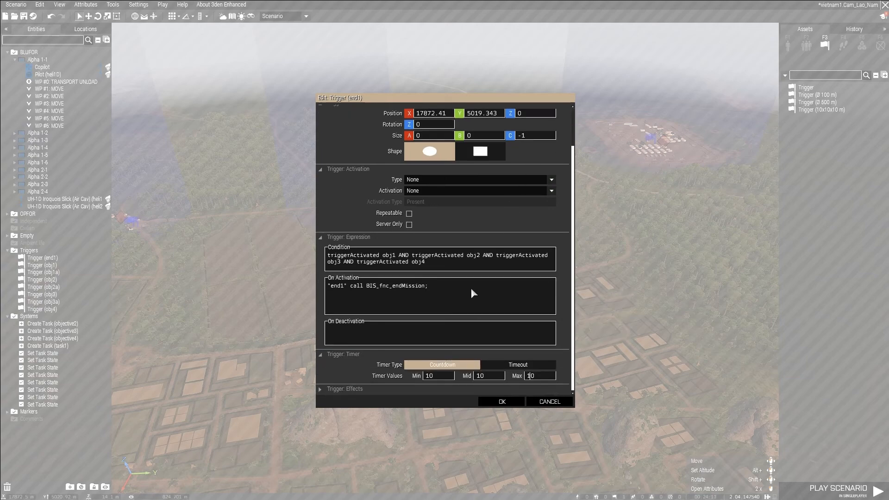
left_click(502, 402)
left_click(529, 275)
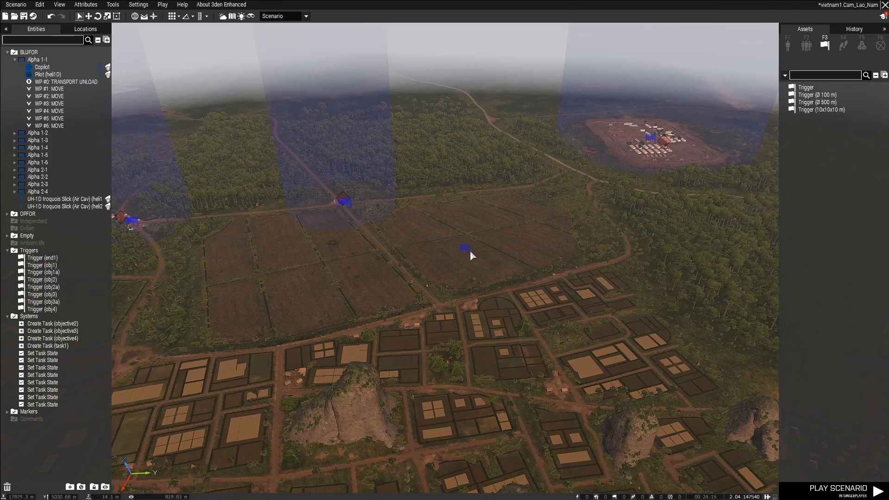
Survey the objective trigger areas across the mission terrain, from the Ba Ria landing zone to the obj4 base.
left_click(464, 251)
left_click(458, 298)
right_click_drag(457, 298, 246, 218)
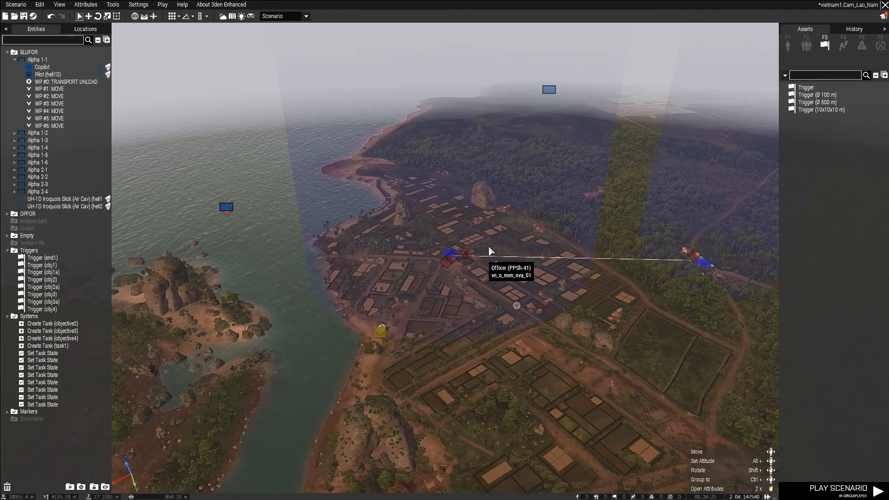
right_click_drag(423, 272, 500, 224)
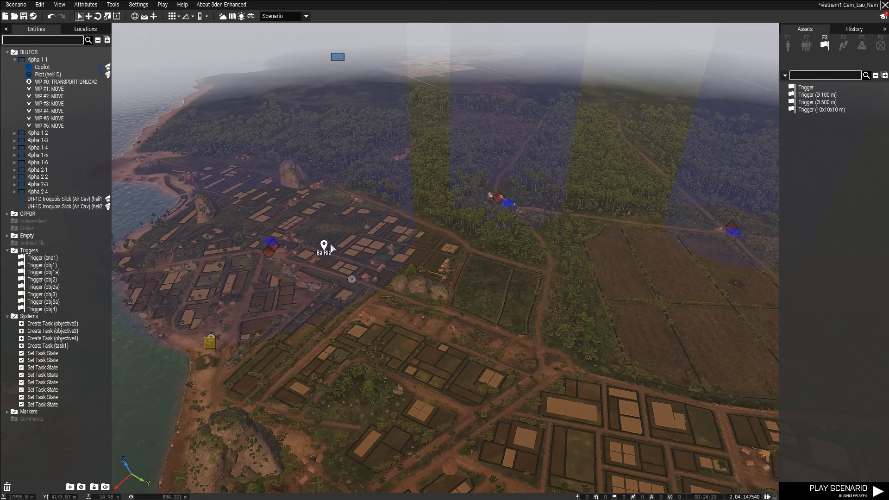
left_click(266, 244)
key("d")
right_click_drag(266, 244, 472, 208)
left_click_drag(417, 209, 733, 155, "shift")
key("d")
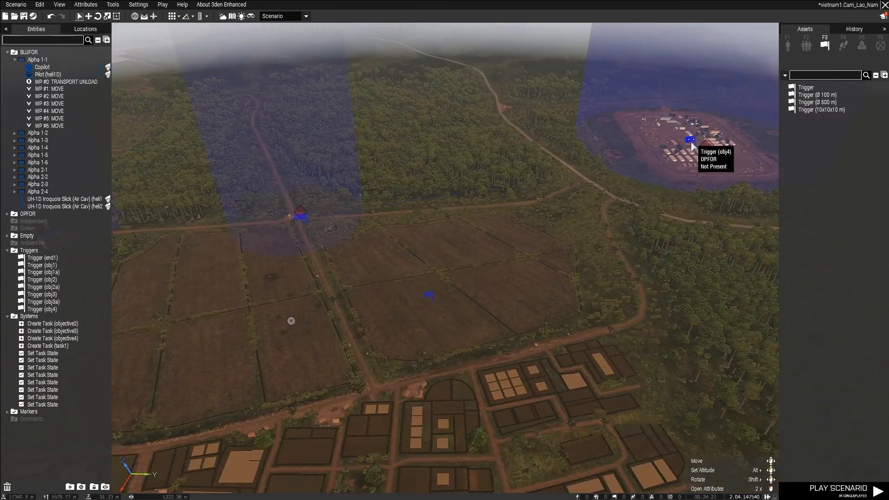
key("s")
key("a")
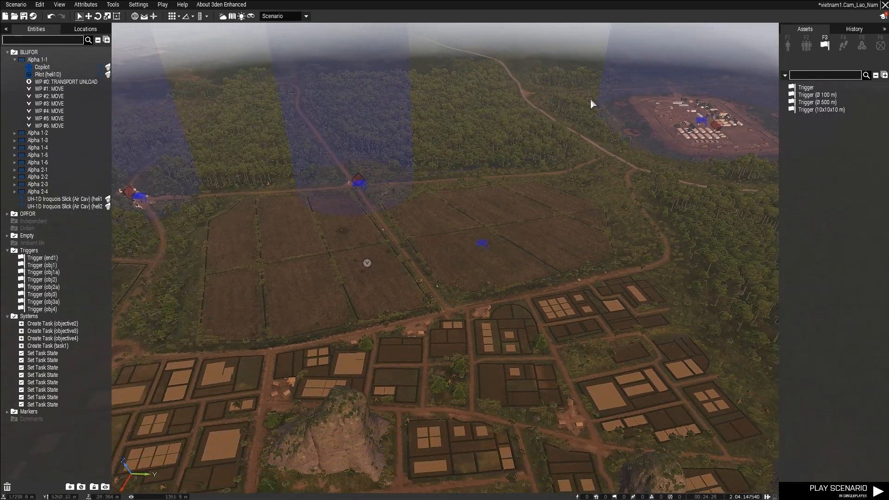
right_click_drag(509, 210, 454, 209)
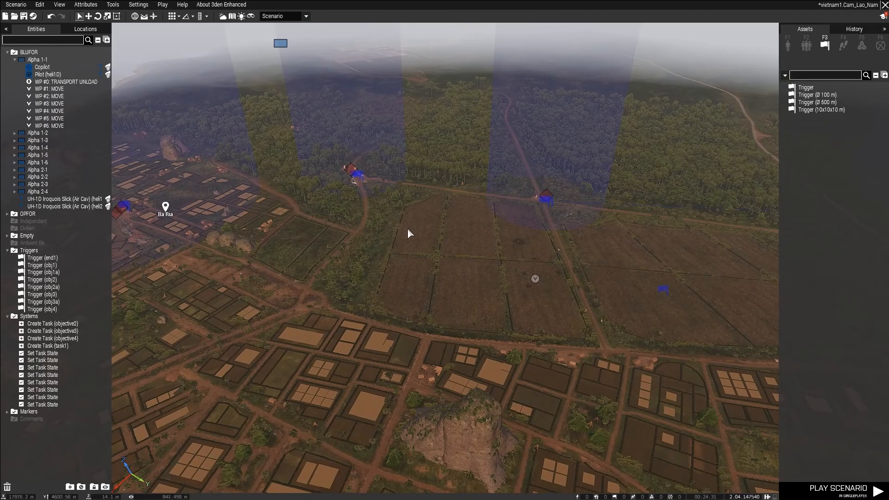
Inspect the attributes of the objective2 Create Task module at the crossroads and close them.
right_click_drag(420, 236, 454, 283)
key("w")
key("w")
key("a")
key("s")
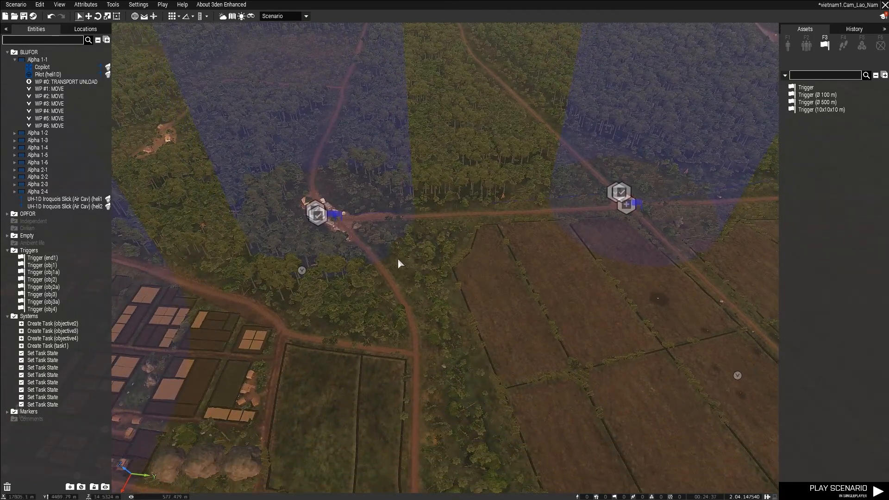
key("w")
key("a")
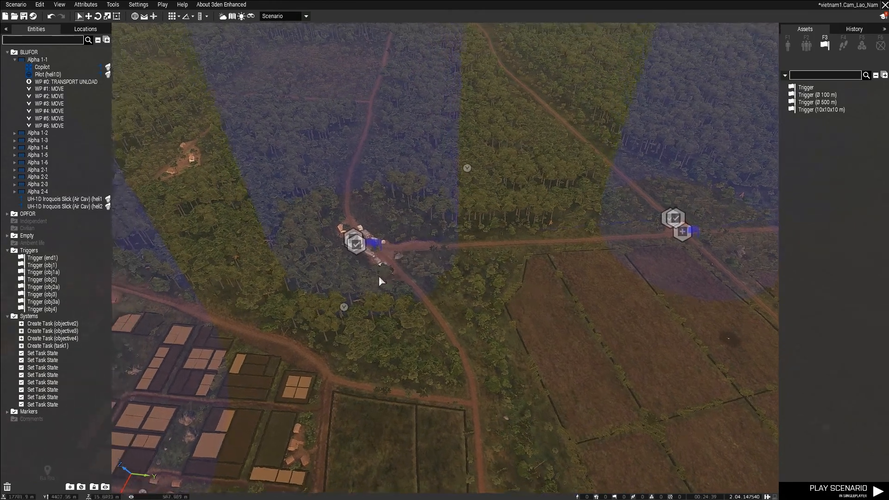
key("w")
scroll(408, 303, "up", 6)
key("a")
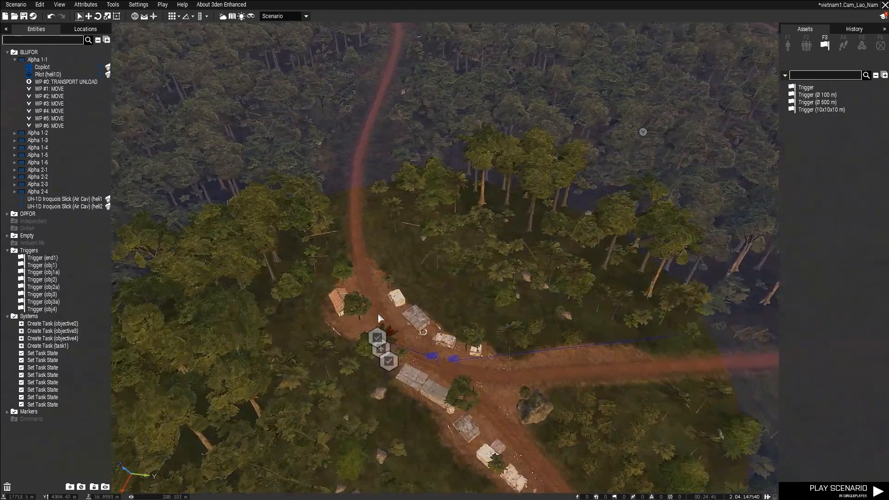
left_click(382, 362)
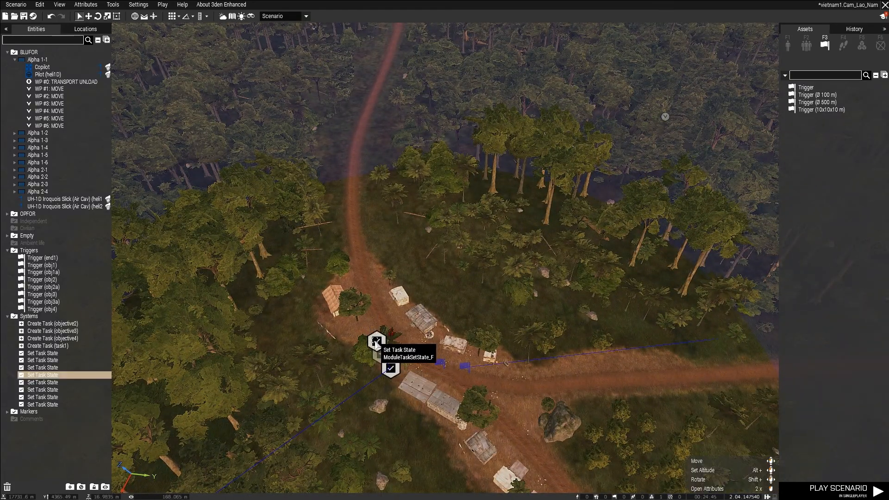
double_click(380, 355)
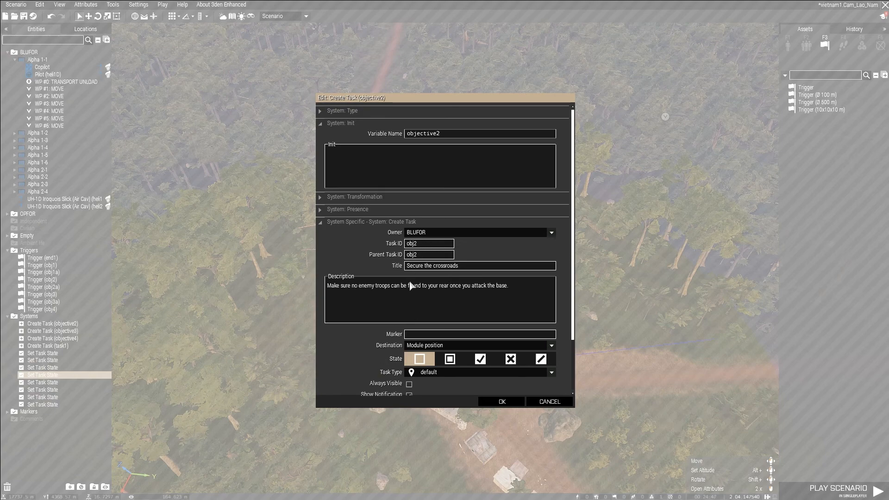
left_click(502, 402)
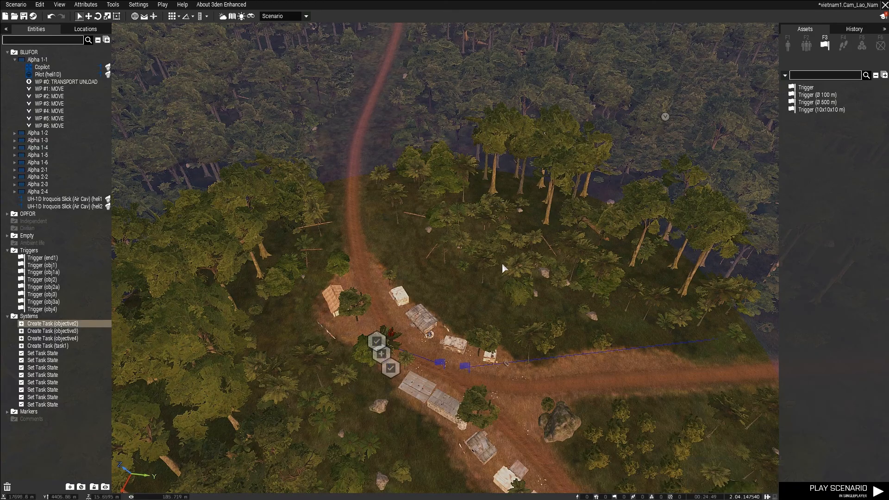
Switch to the map view and place a Standard Military Objective marker just below the Ba Ria label.
scroll(551, 248, "down", 5)
key("m")
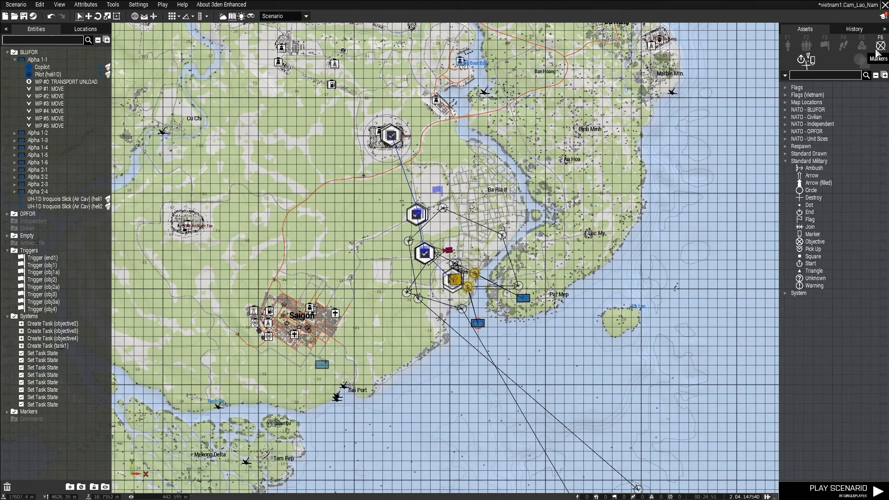
scroll(440, 308, "up", 2)
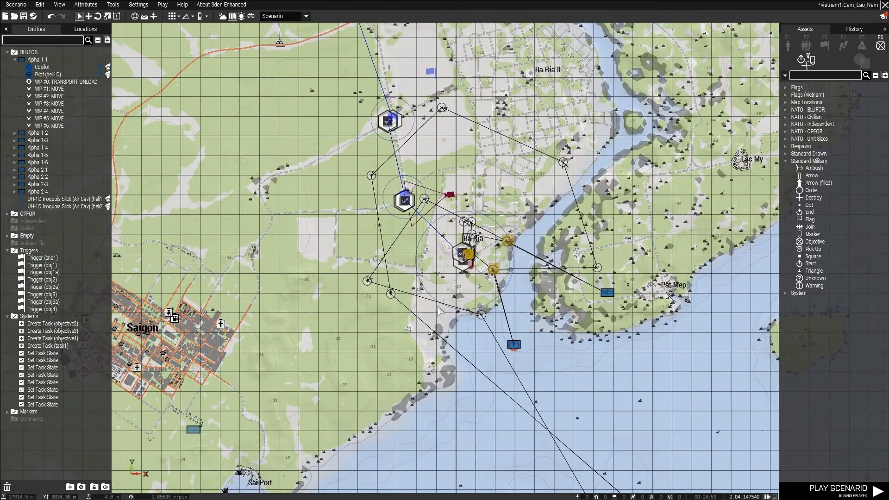
scroll(438, 284, "up", 5)
scroll(433, 278, "down", 6)
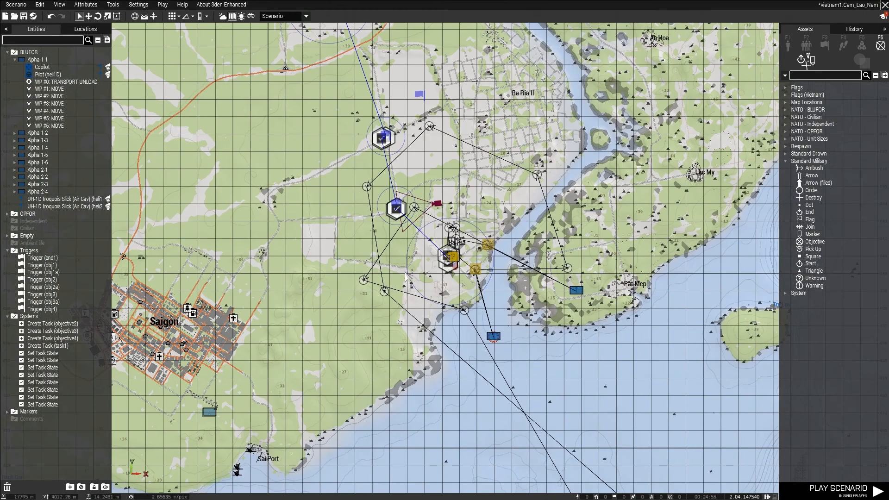
scroll(400, 268, "up", 6)
scroll(401, 270, "up", 4)
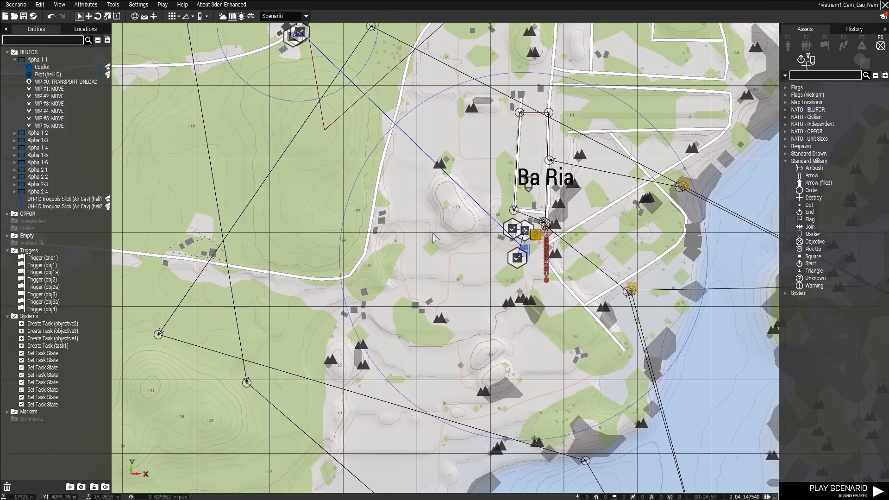
scroll(439, 247, "up", 2)
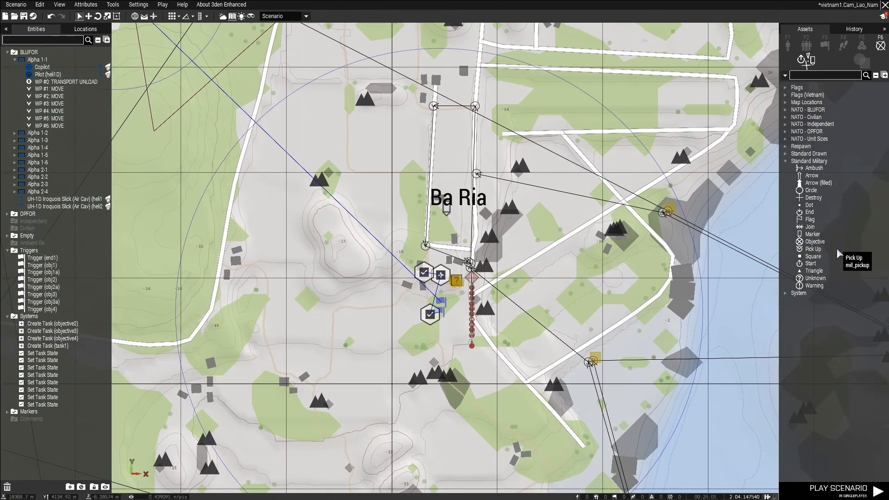
left_click(815, 242)
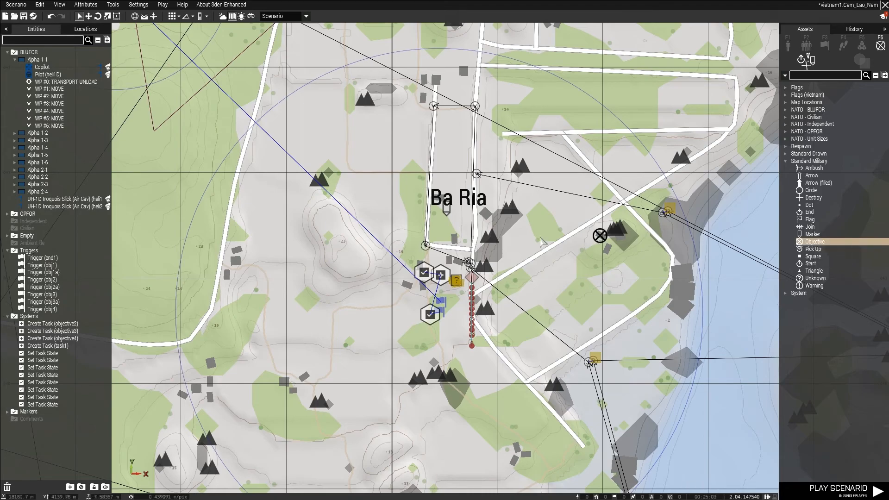
left_click(460, 222)
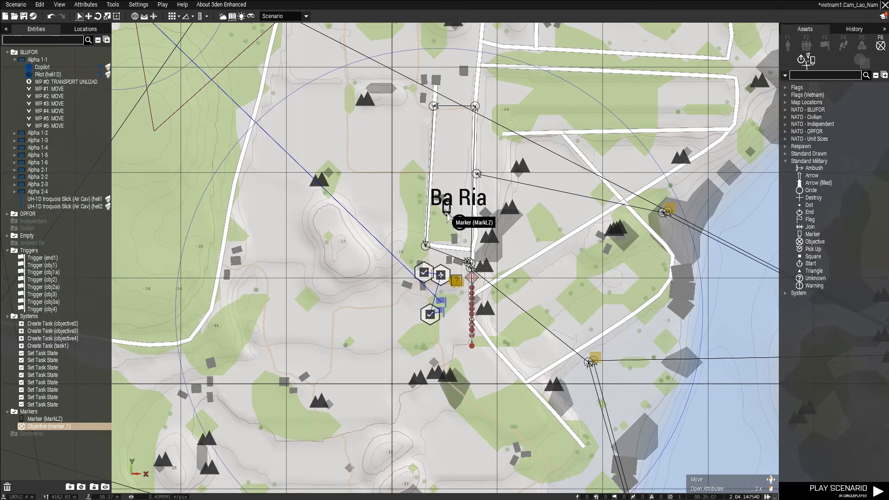
Delete the old MarkLZ marker and set the new Objective marker's variable name to MarkLZ.
left_click(445, 208)
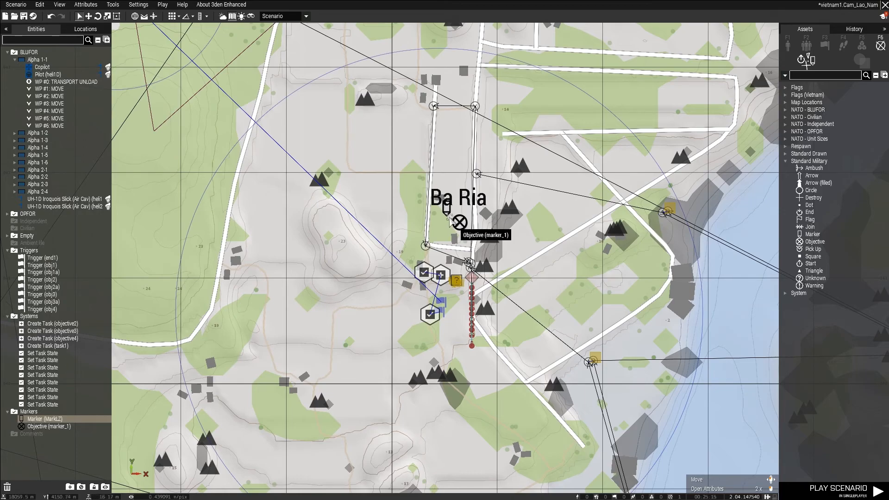
double_click(458, 221)
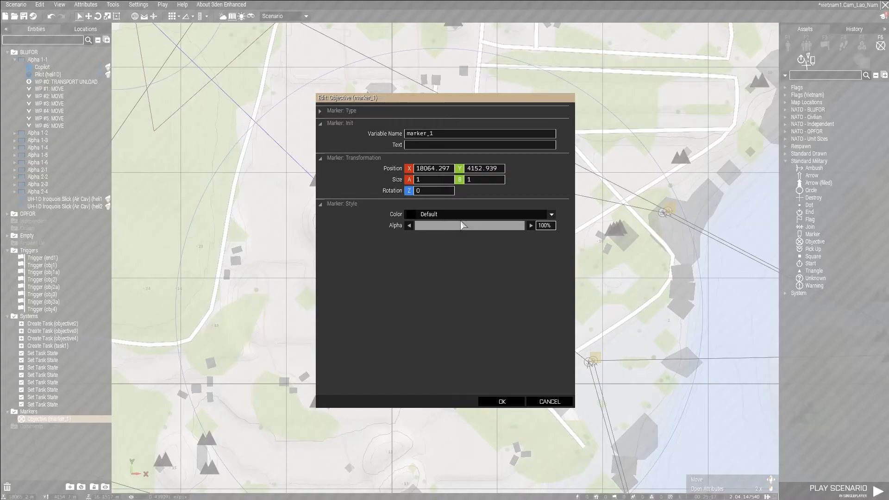
key("ctrl+a")
type("MarkLZ")
left_click(501, 401)
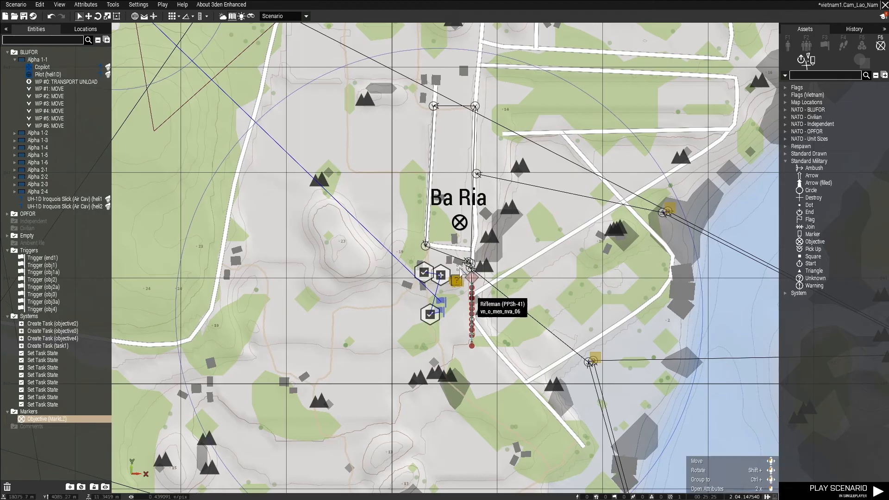
Set the MarkLZ marker's text to "Secure the LZ" and its color to Red, keeping alpha at 100%.
double_click(460, 226)
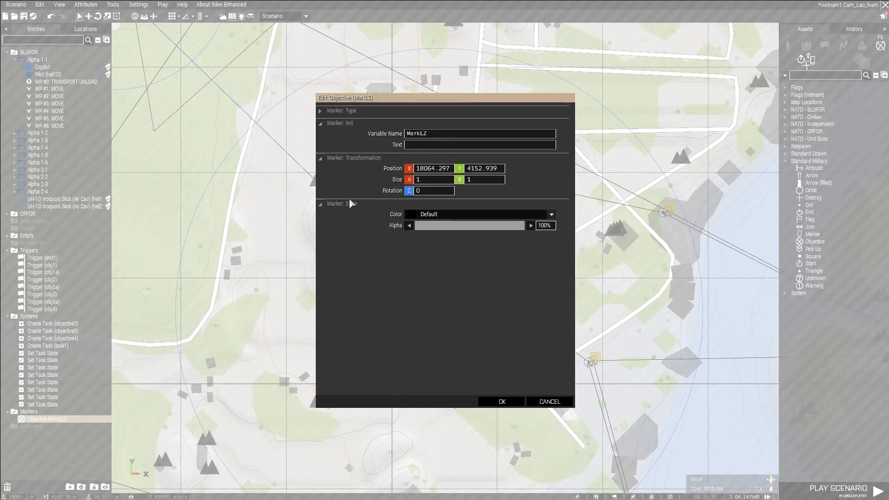
type("Secure the LZ")
left_click(481, 212)
left_click(446, 250)
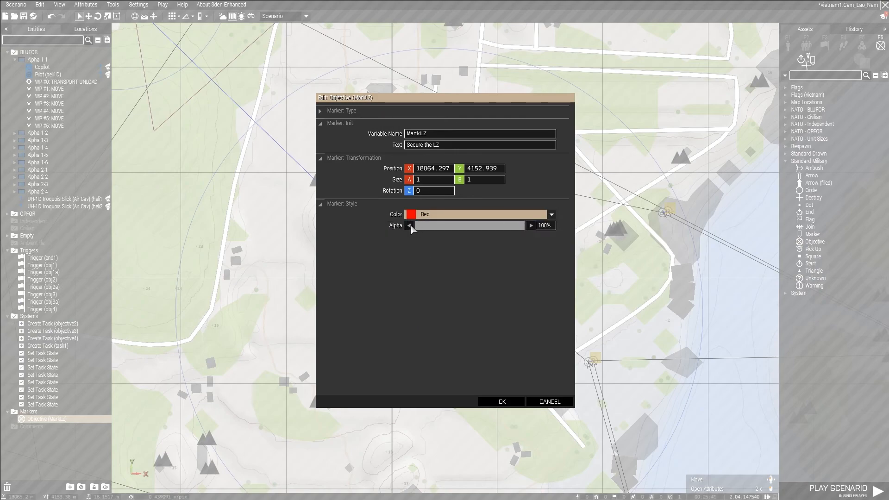
left_click_drag(506, 233, 420, 231)
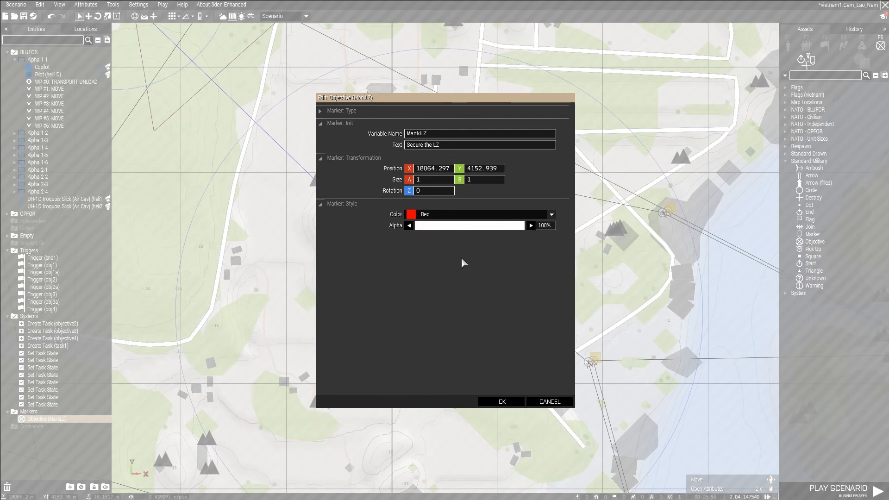
left_click(501, 402)
Place a second Objective marker at the road junction of the second objective, northwest of Ba Ria.
scroll(467, 224, "down", 5)
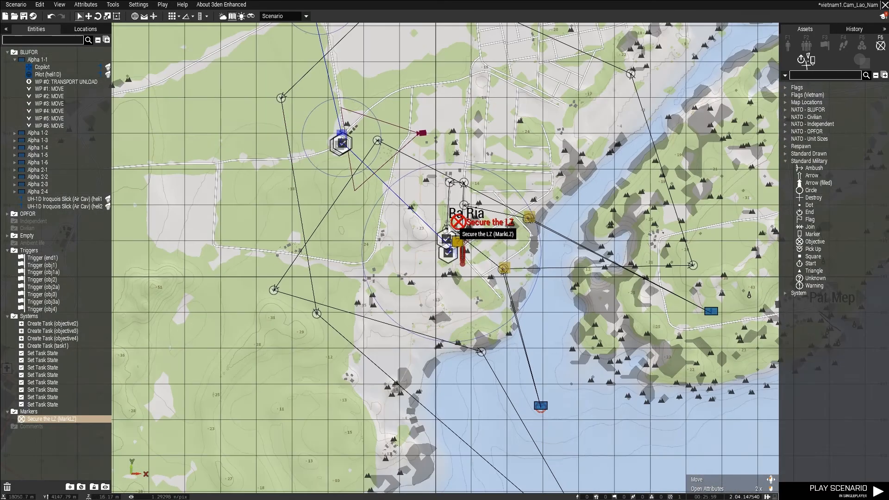
scroll(449, 170, "up", 6)
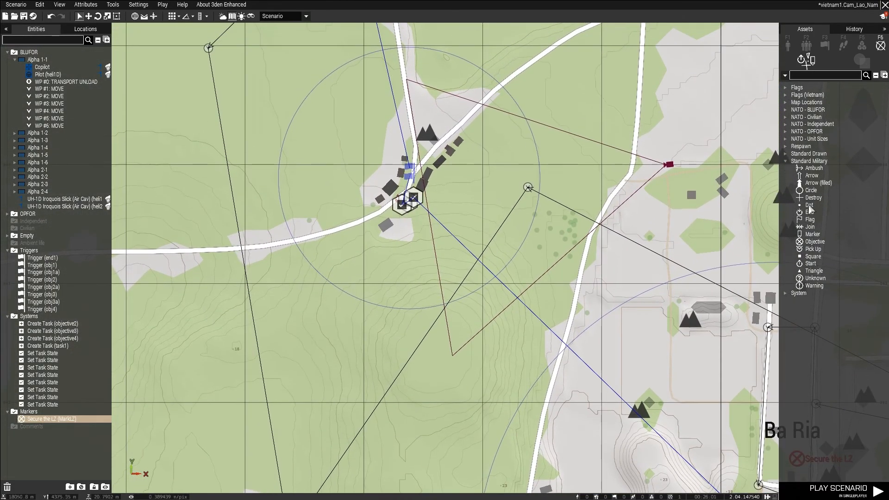
left_click(814, 242)
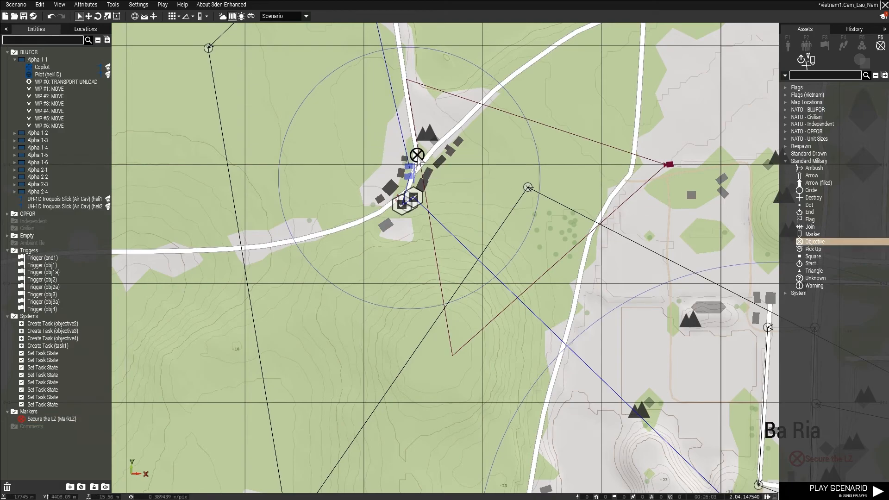
left_click(402, 154)
Set the junction marker's variable name and text to Crossroads and its color to Red.
double_click(402, 154)
double_click(419, 133)
type("Crossroads")
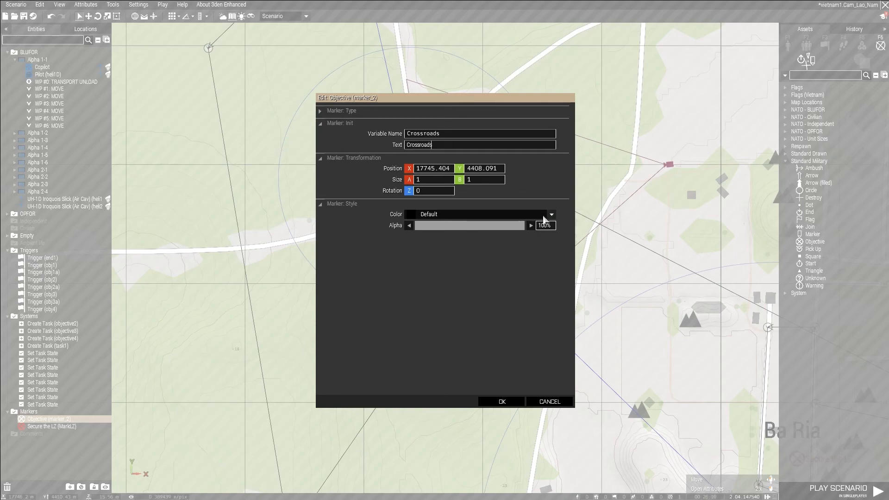
left_click(544, 216)
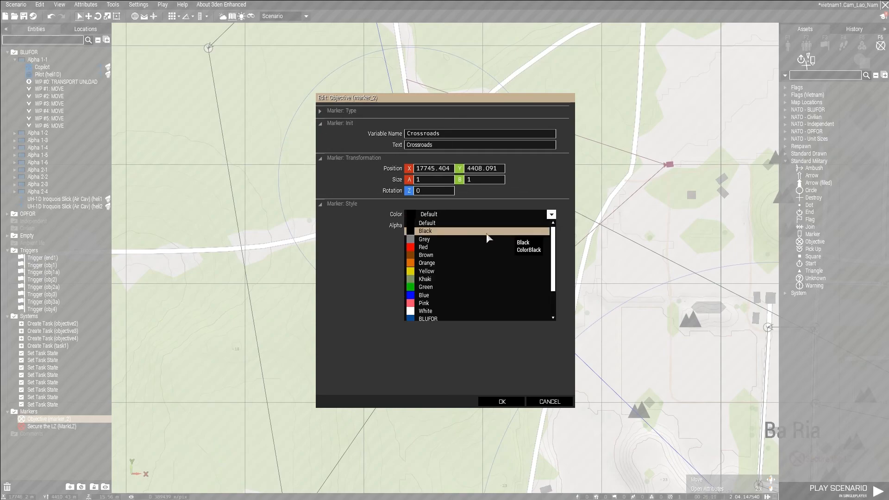
left_click(467, 250)
left_click(503, 402)
scroll(480, 138, "down", 5)
scroll(461, 129, "up", 10)
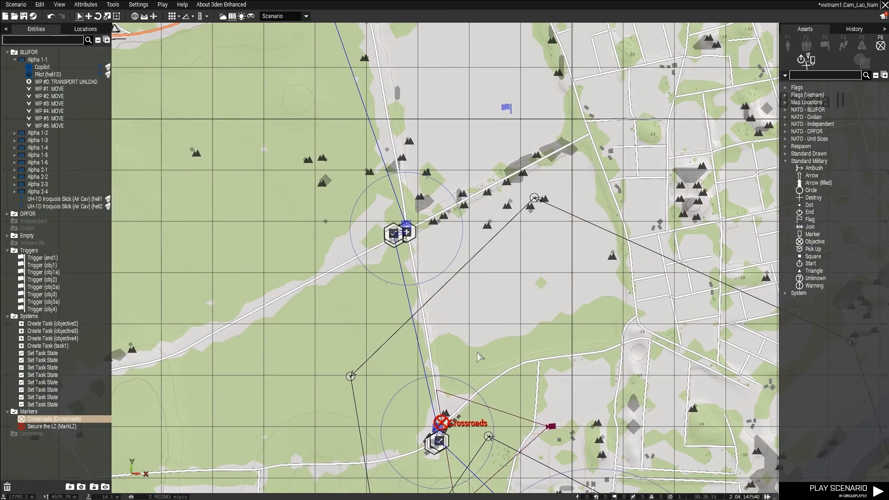
scroll(452, 362, "up", 4)
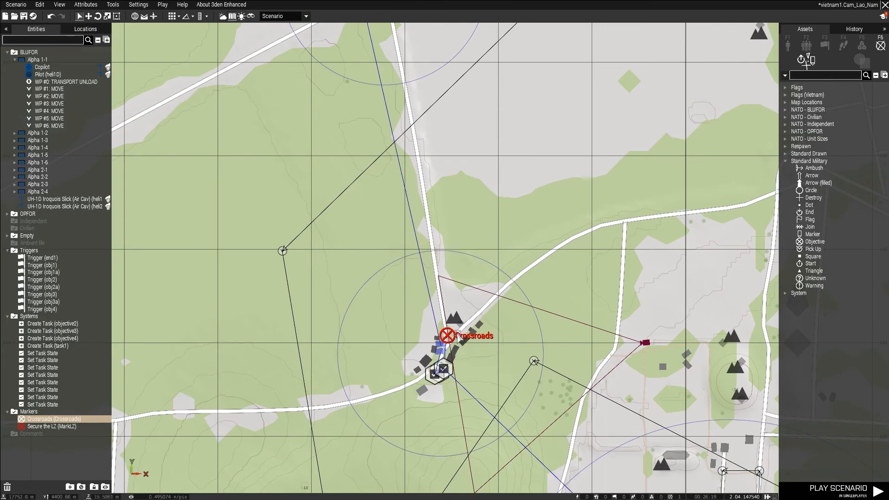
scroll(419, 242, "down", 7)
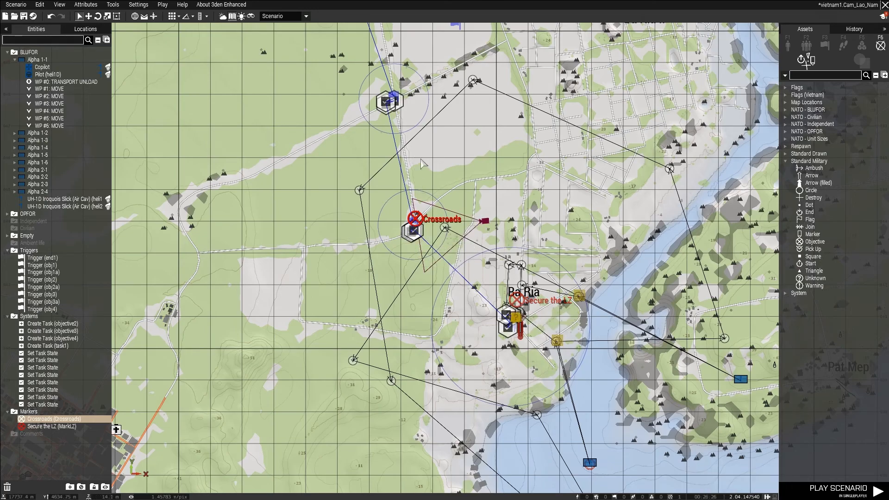
Place an Objective marker beside the road junction of the third objective, at the obj3 trigger.
right_click_drag(394, 103, 441, 181)
scroll(442, 181, "up", 1)
scroll(441, 182, "up", 5)
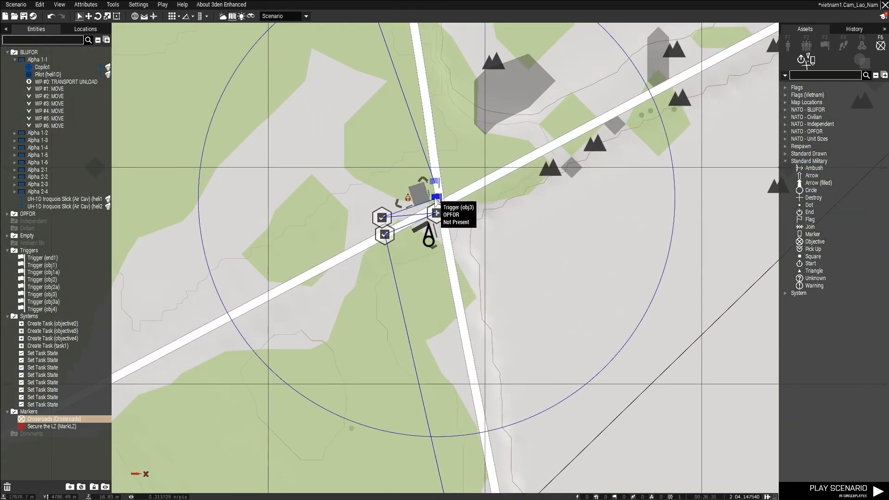
left_click(814, 241)
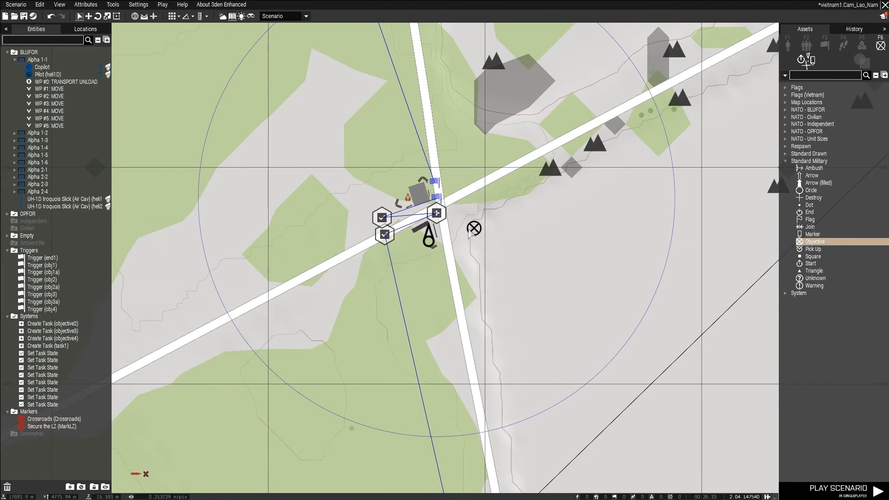
left_click(453, 202)
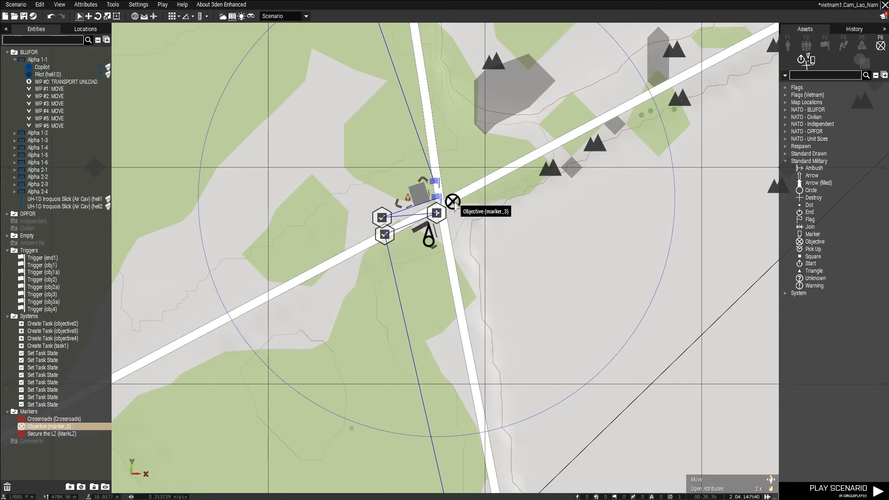
Set the new junction marker's variable name to roadblock, its text to Roadblock and its color to Red.
double_click(454, 200)
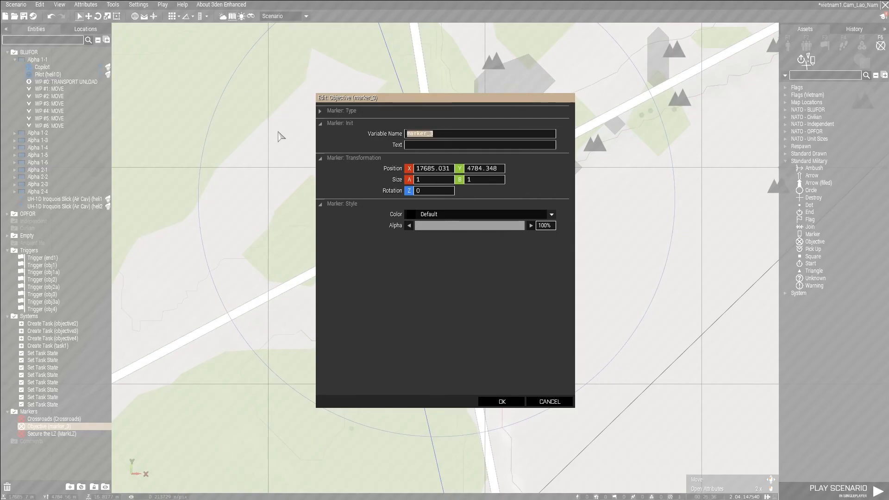
type("roadb")
left_click(488, 214)
left_click(459, 246)
left_click(498, 401)
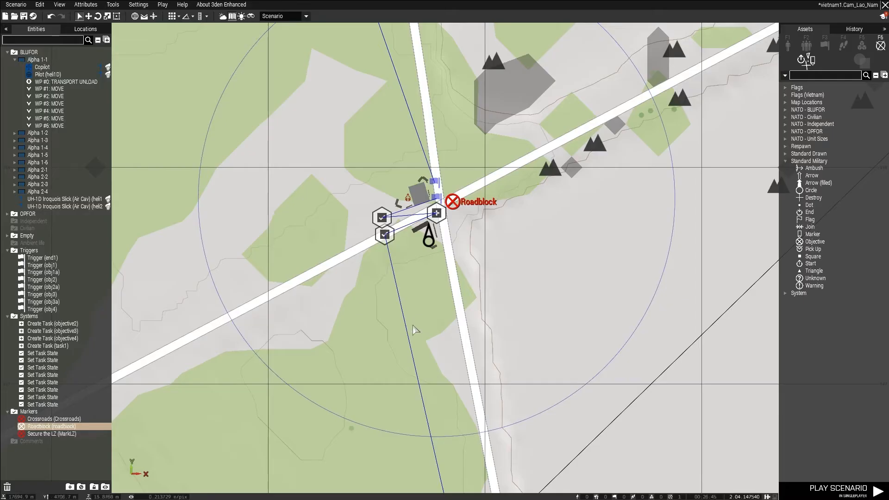
Place an Objective marker inside the FOB5 Ban Me Thuot base and open its attributes.
scroll(417, 328, "down", 5)
left_click(333, 102)
right_click_drag(333, 102, 442, 406)
scroll(408, 259, "down", 2)
right_click_drag(407, 256, 468, 355)
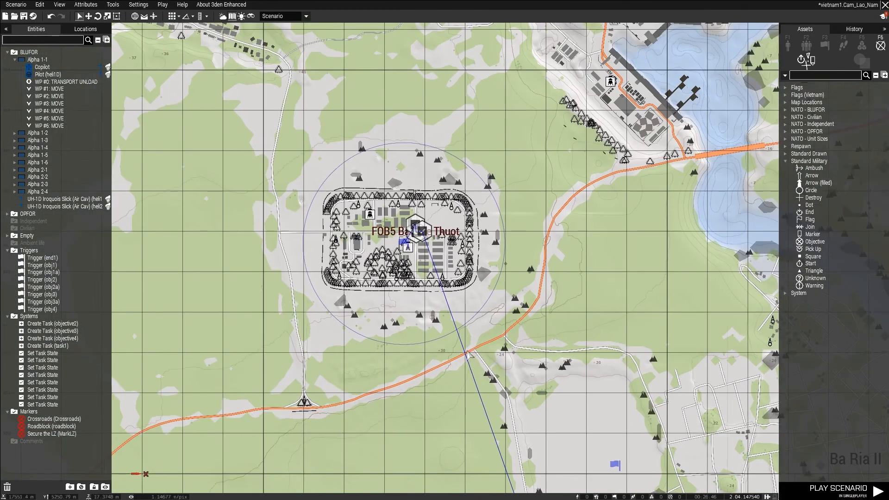
scroll(394, 250, "up", 5)
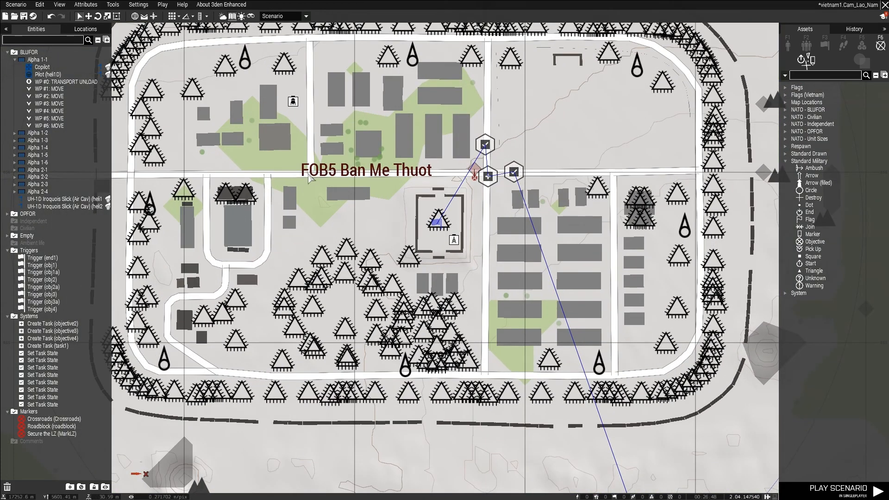
left_click(814, 242)
double_click(357, 224)
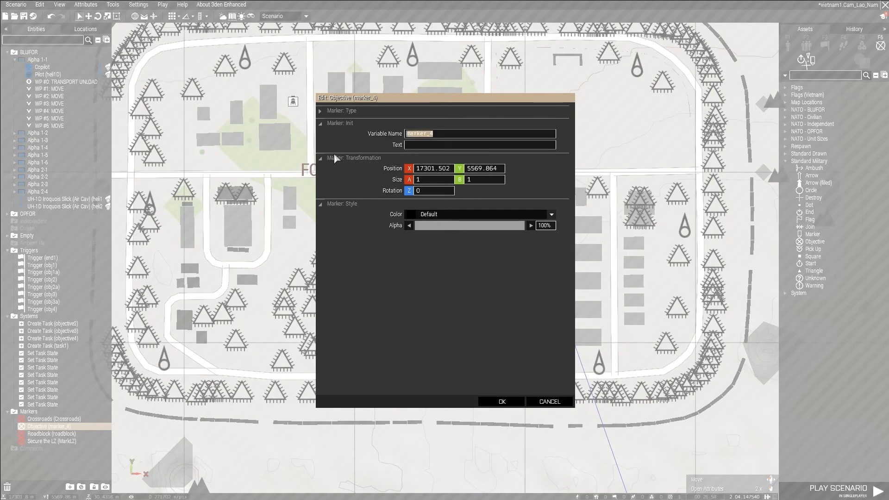
Set the base marker's variable name to base, its text to "VC Base" and its color to Red.
type("base")
key("Tab")
type("VC Base")
left_click(461, 213)
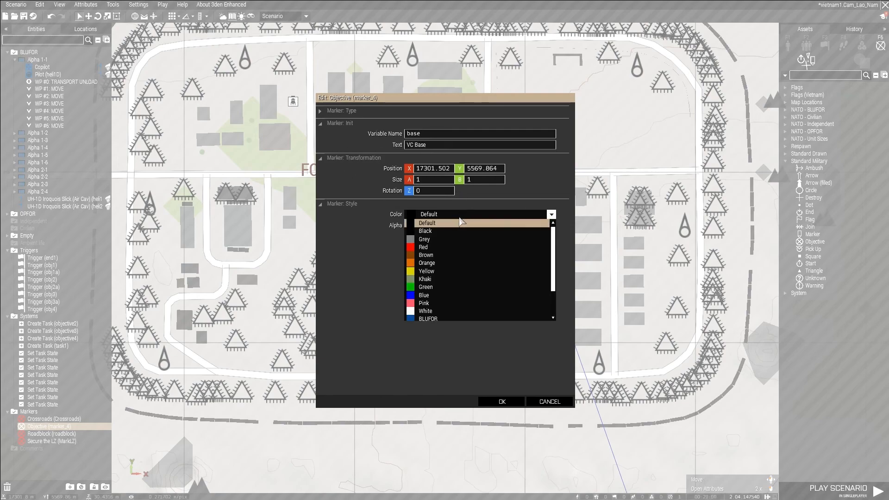
left_click(463, 248)
left_click(514, 404)
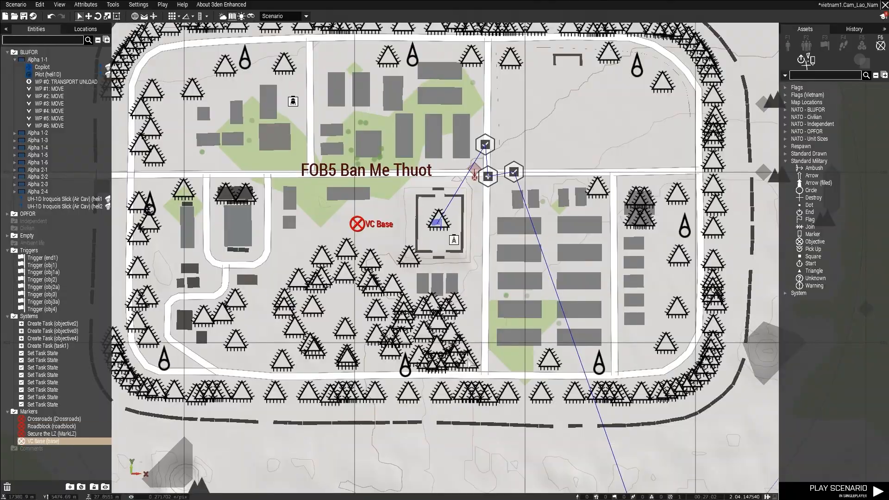
Look over the marked objectives around Ba Ria on the map and in 3D, and preview the scenario in singleplayer with briefing.
scroll(353, 230, "down", 8)
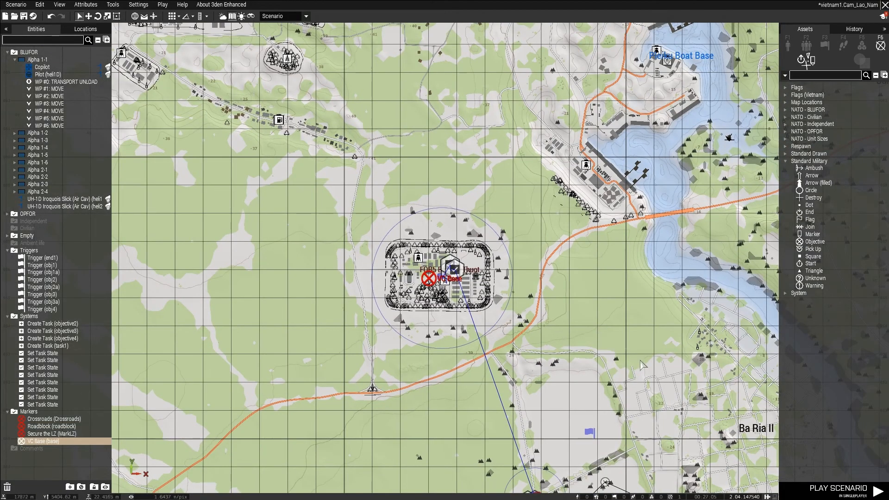
right_click_drag(646, 350, 489, 105)
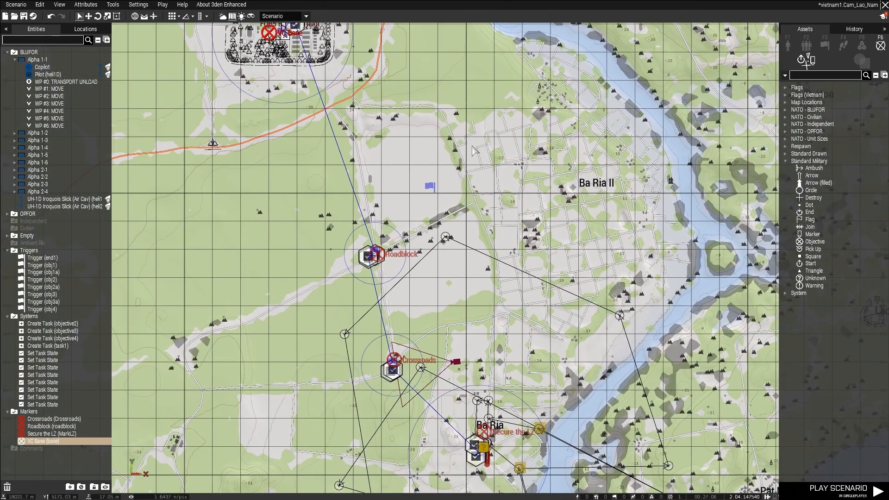
key("m")
key("s")
right_click_drag(474, 252, 340, 224)
key("a")
key("a")
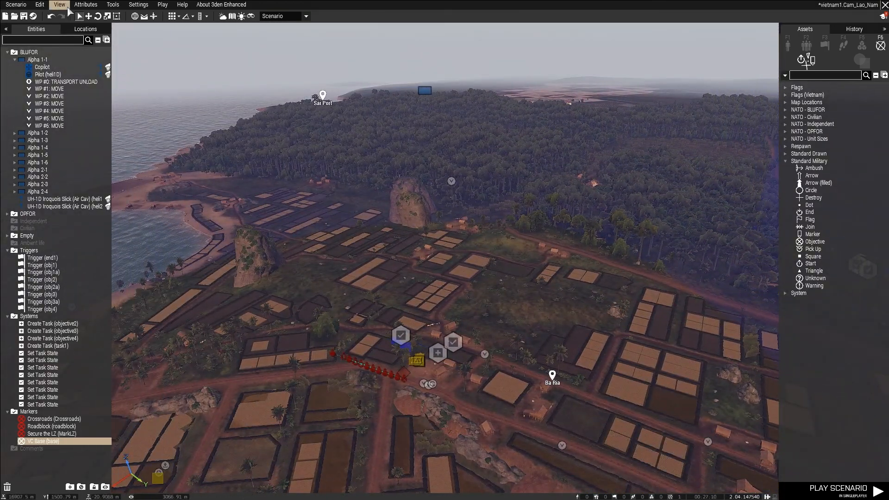
left_click(163, 7)
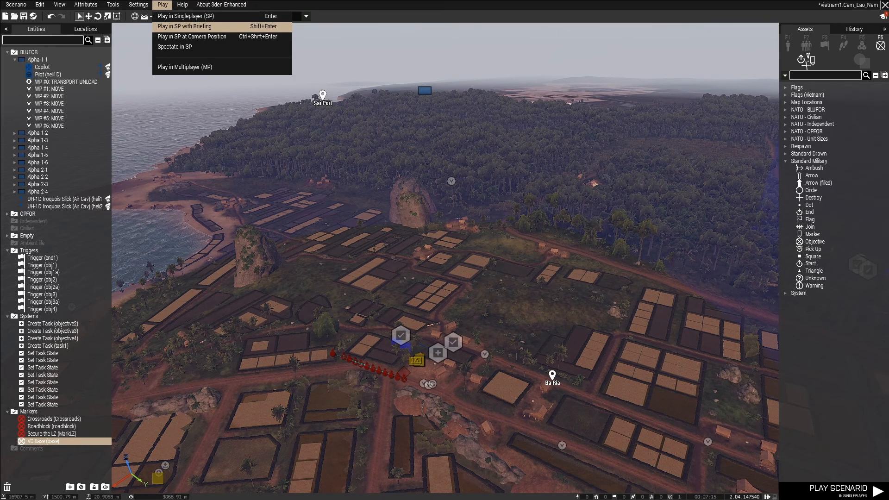
left_click(184, 27)
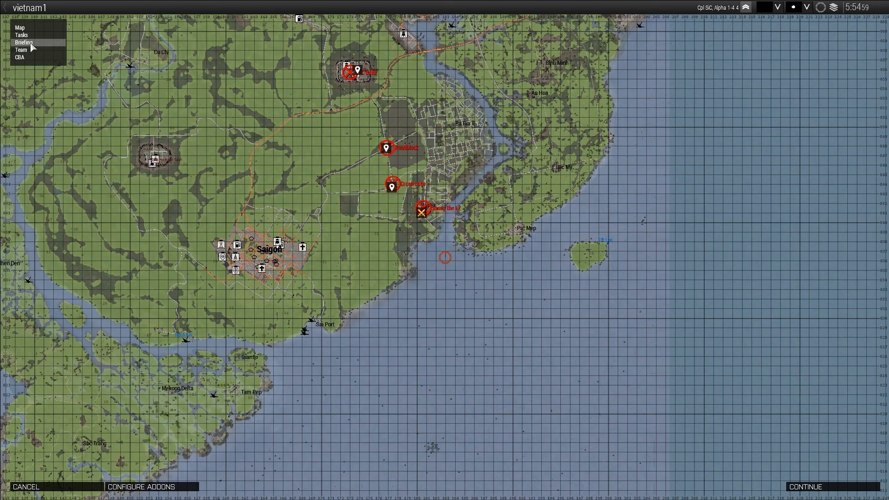
Review the descriptions of all four tasks and their markers on the briefing map, and check the Briefing section.
left_click(21, 34)
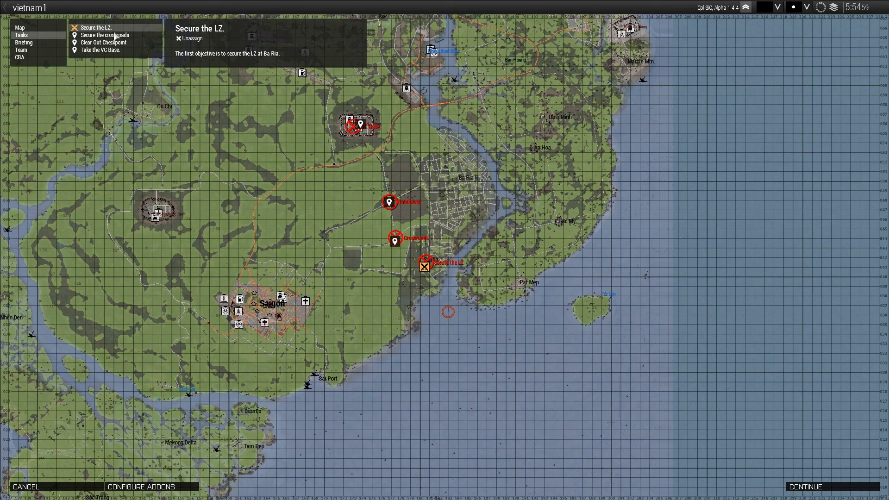
scroll(357, 224, "up", 2)
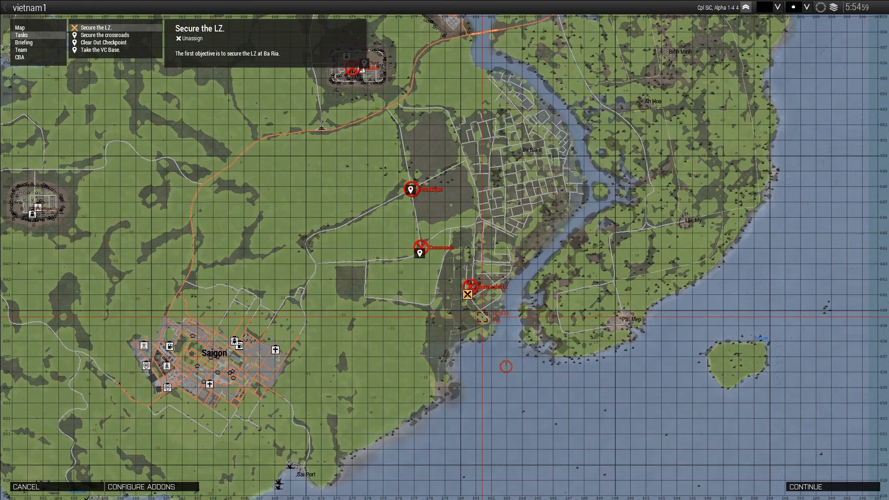
left_click(118, 35)
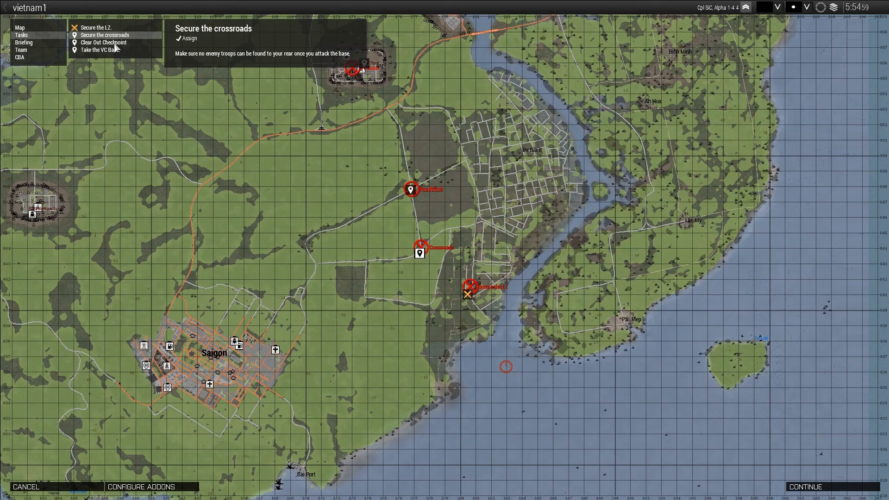
left_click(116, 43)
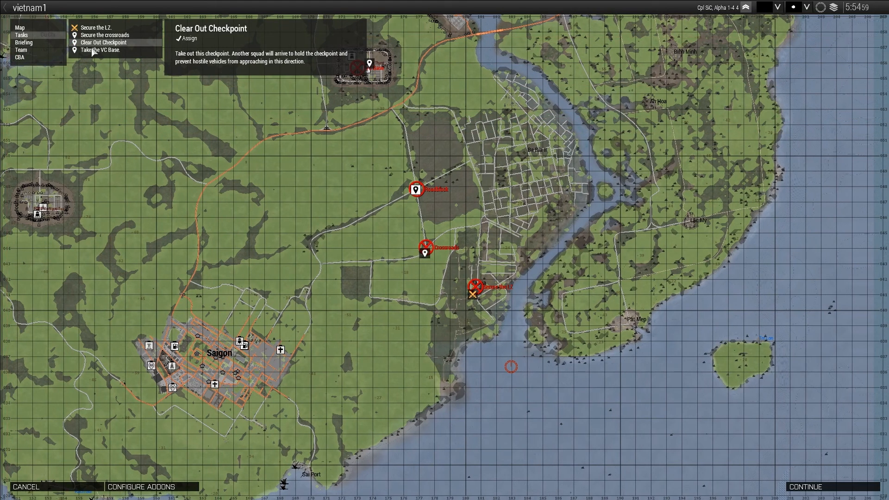
left_click(95, 50)
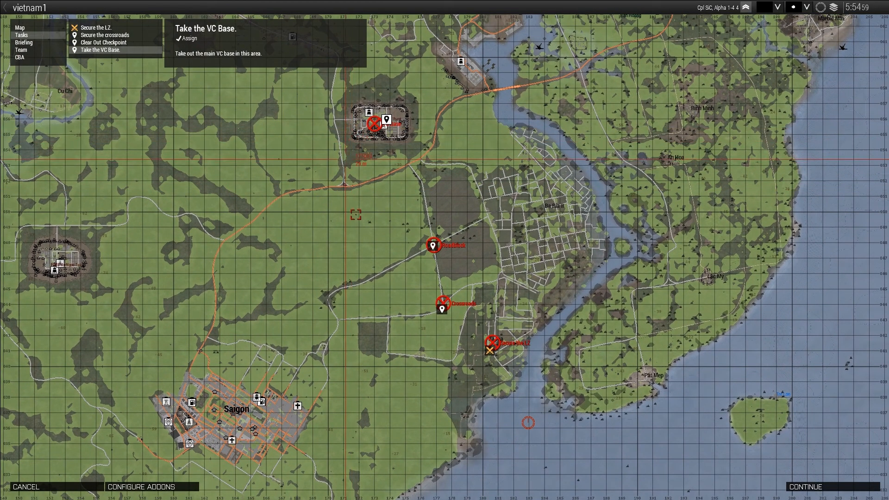
right_click_drag(394, 204, 302, 159)
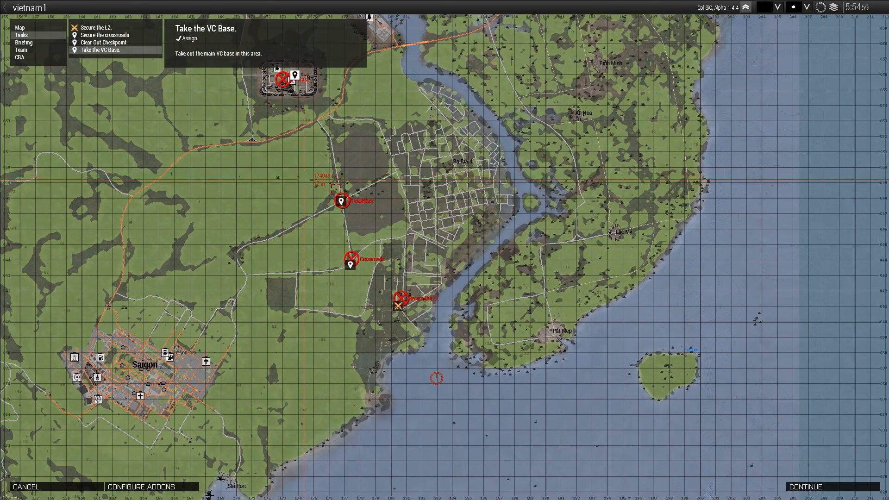
left_click(24, 43)
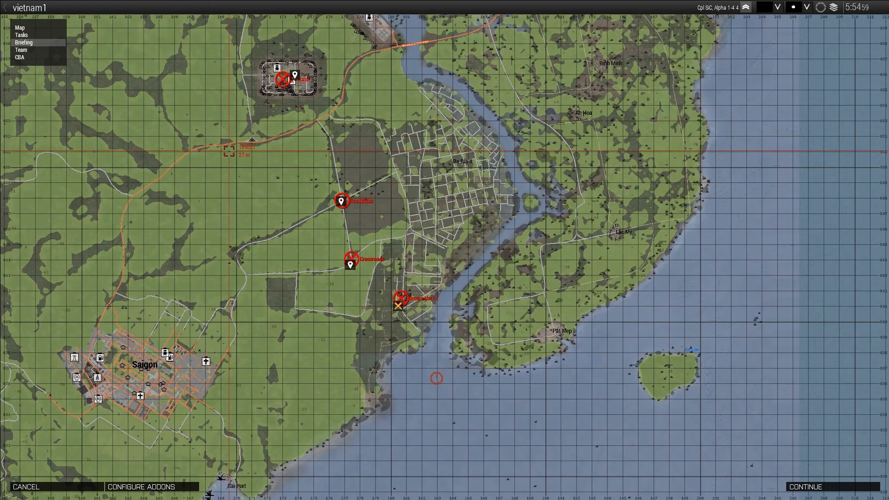
Continue from the briefing into the mission and check the objective markers on the in-game map.
left_click(811, 490)
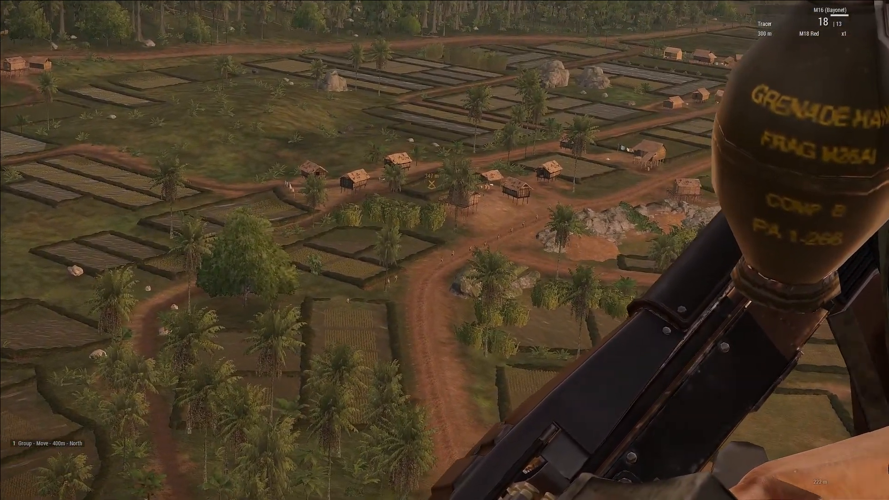
key("m")
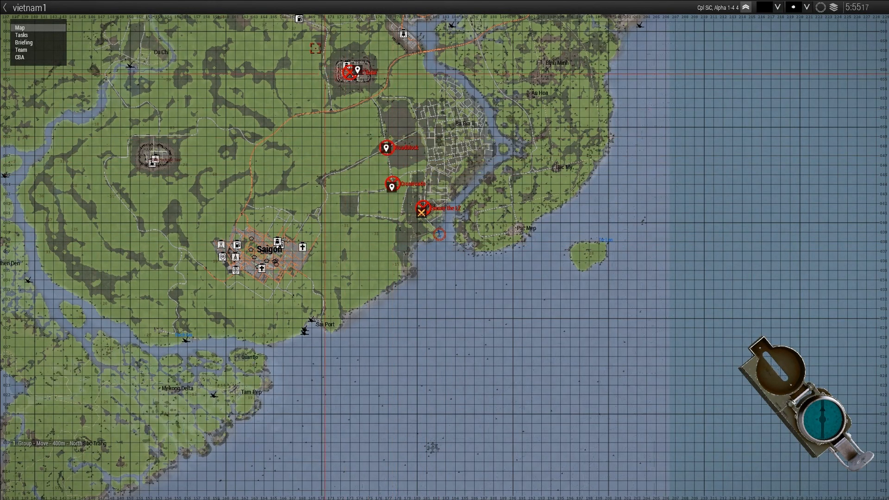
key("m")
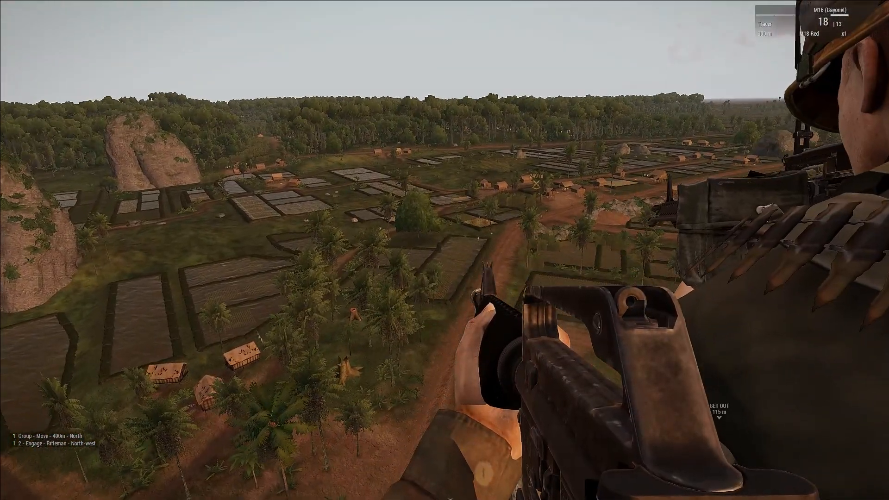
Playtest the LZ assault by firing the M16 at the enemy troops from the helicopter, and return to the editor.
right_click(445, 250)
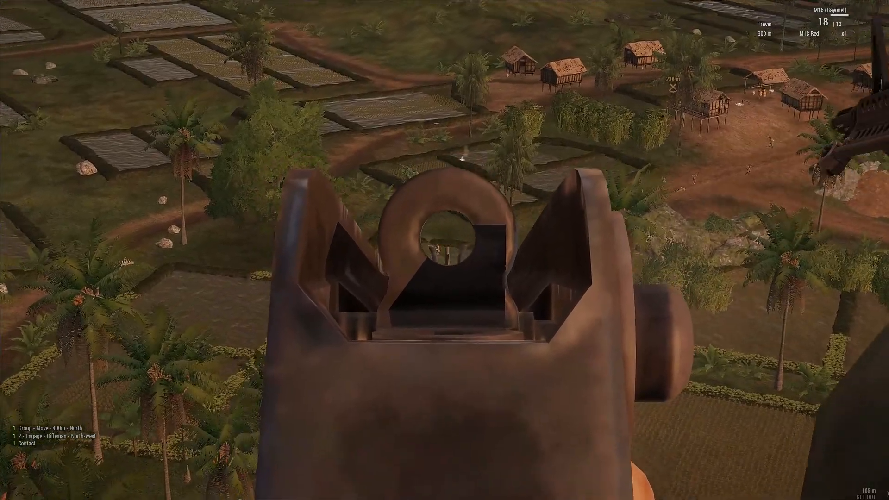
left_click(445, 250)
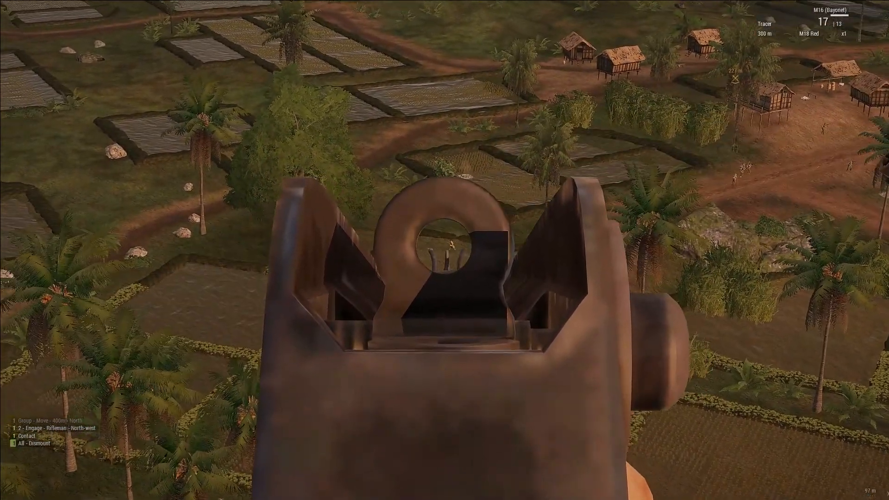
left_click(445, 250)
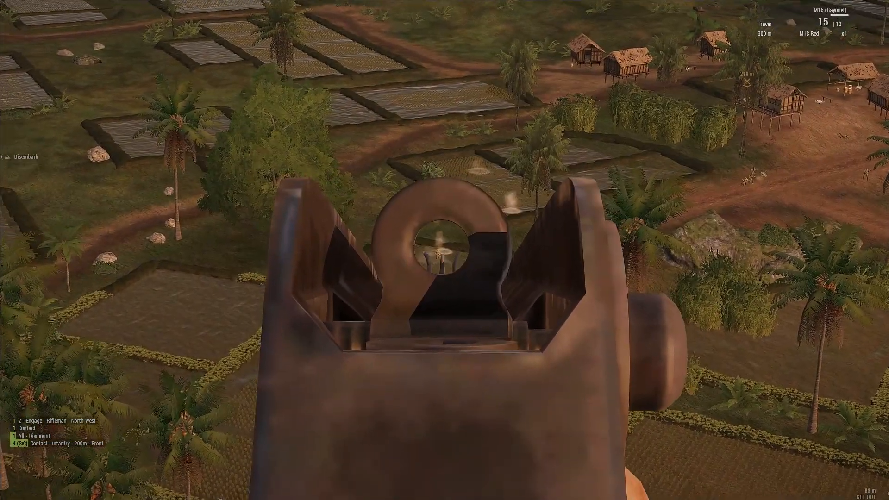
left_click(444, 250)
left_click(444, 250)
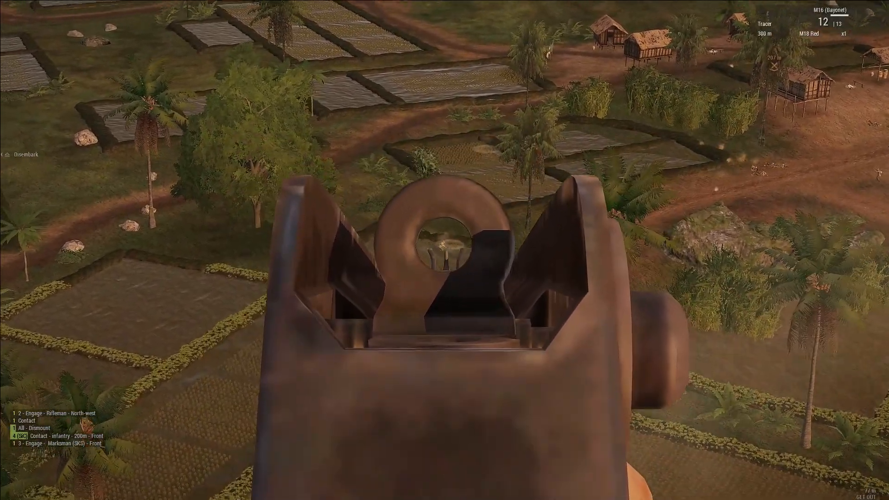
left_click(445, 250)
left_click(444, 250)
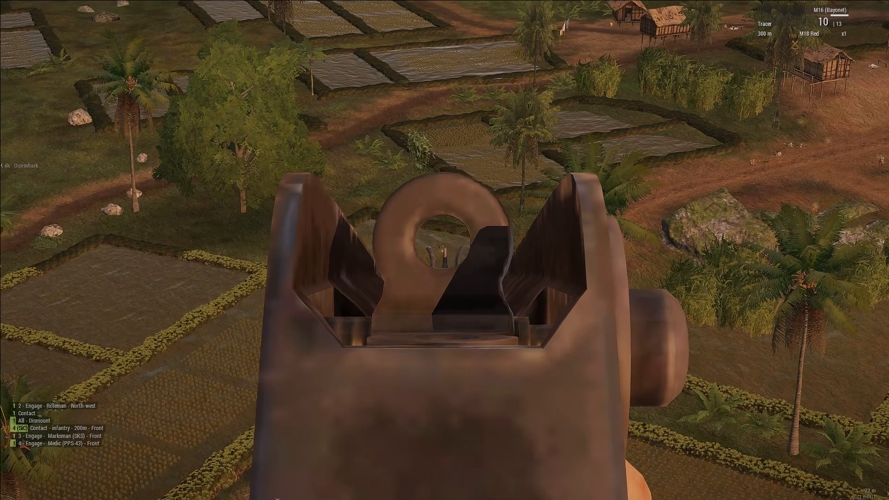
left_click(444, 250)
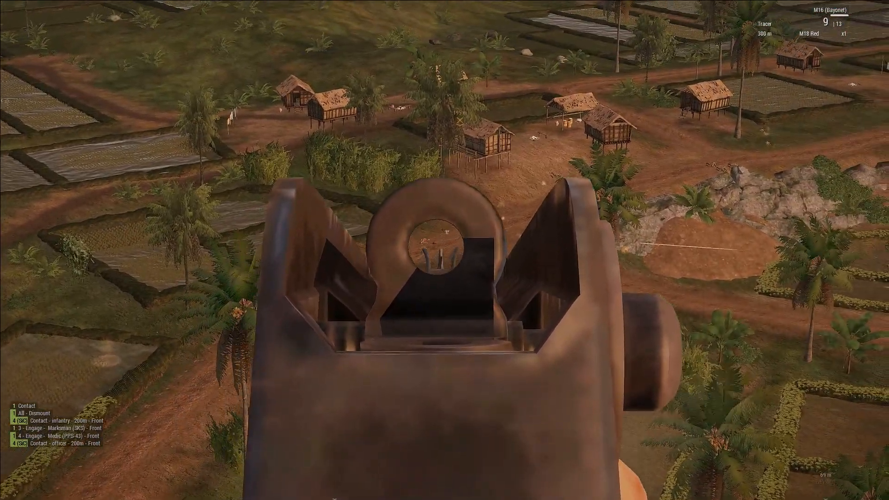
left_click(444, 250)
left_click(444, 250)
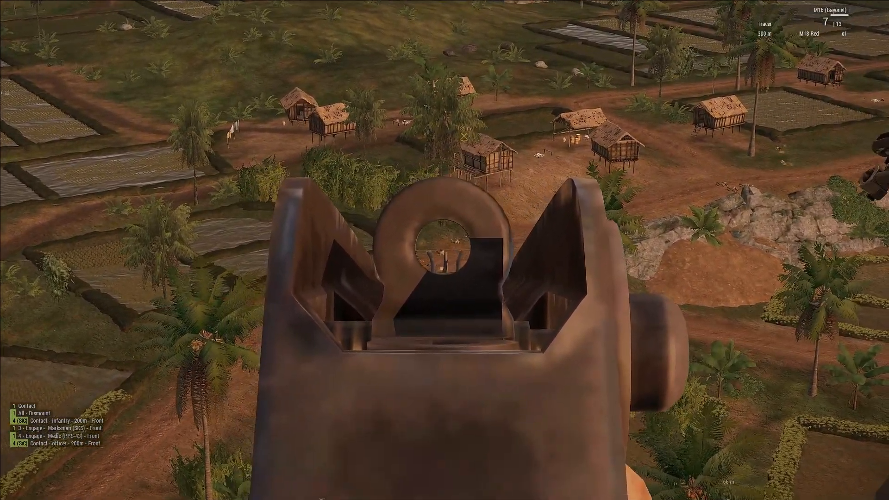
left_click(445, 251)
left_click(444, 250)
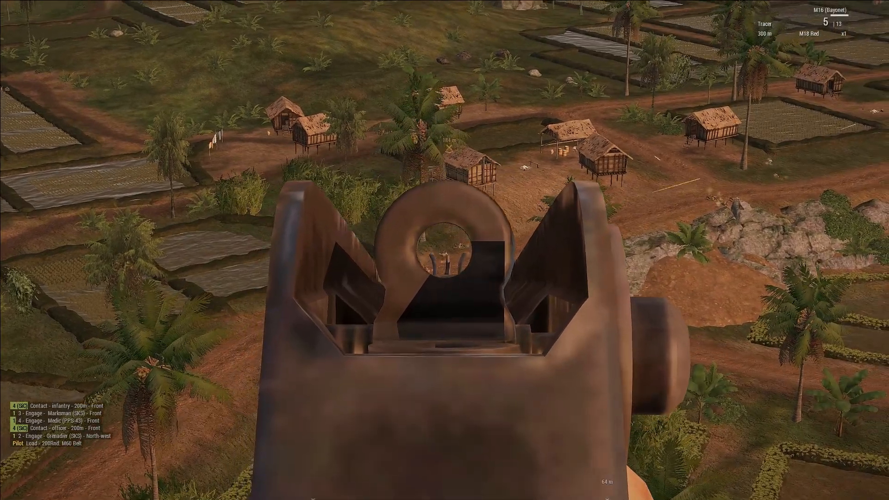
left_click(444, 250)
left_click(445, 250)
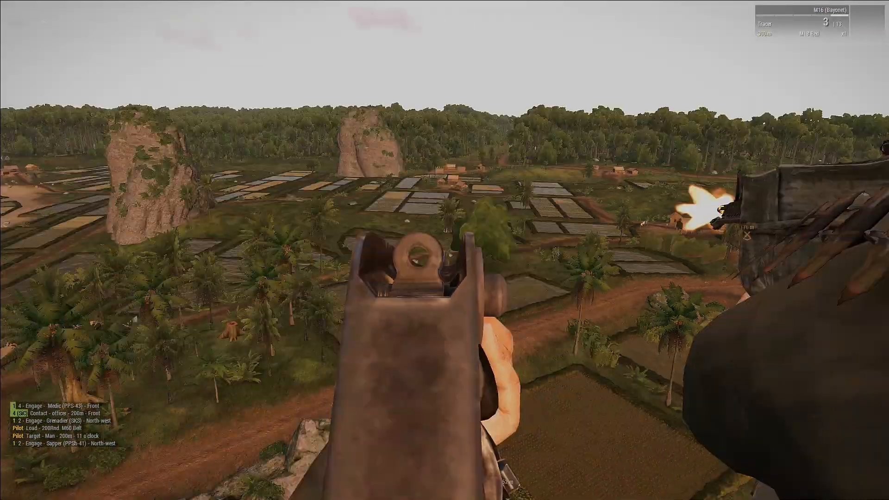
right_click(445, 250)
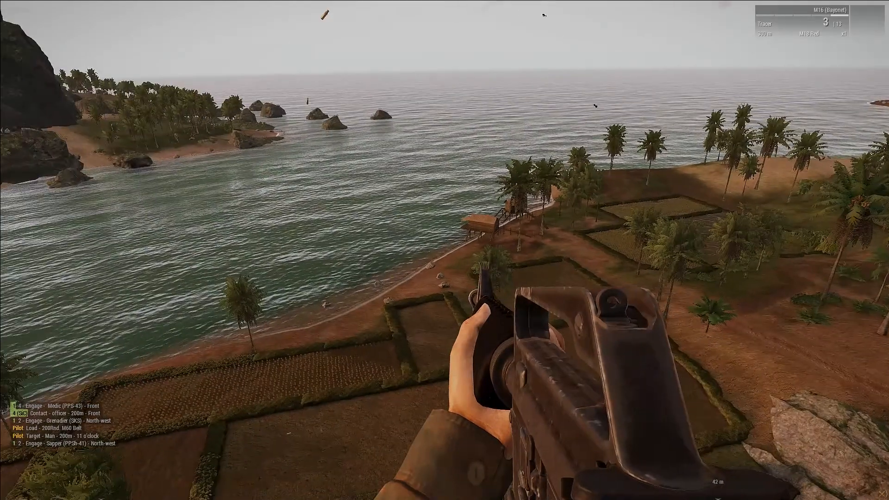
key("Escape")
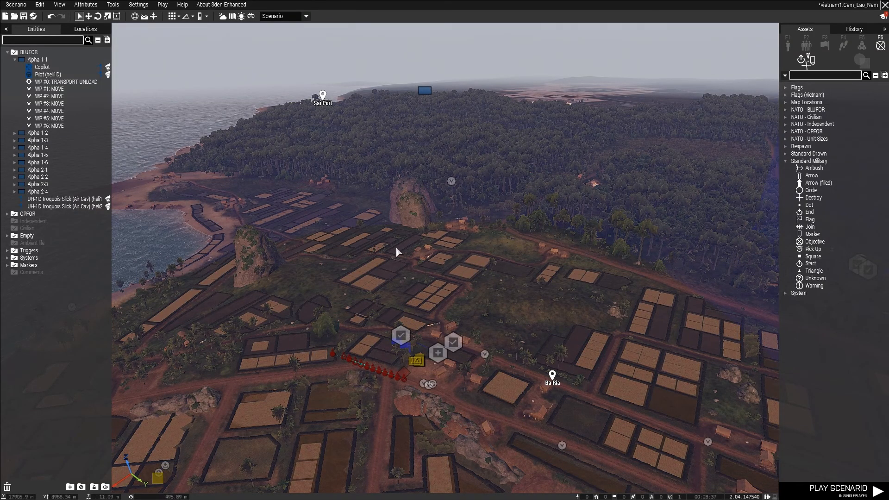
Locate the airborne UH-1D helicopter over the sea with its Alpha 1-1 crew and seated passengers.
right_click_drag(378, 243, 382, 251)
scroll(382, 251, "up", 5)
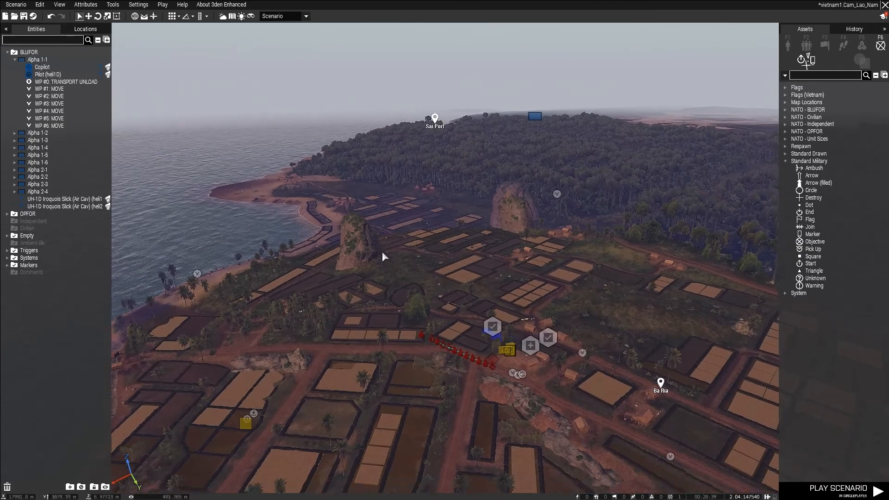
scroll(560, 242, "up", 4)
right_click_drag(412, 188, 216, 207)
key("w")
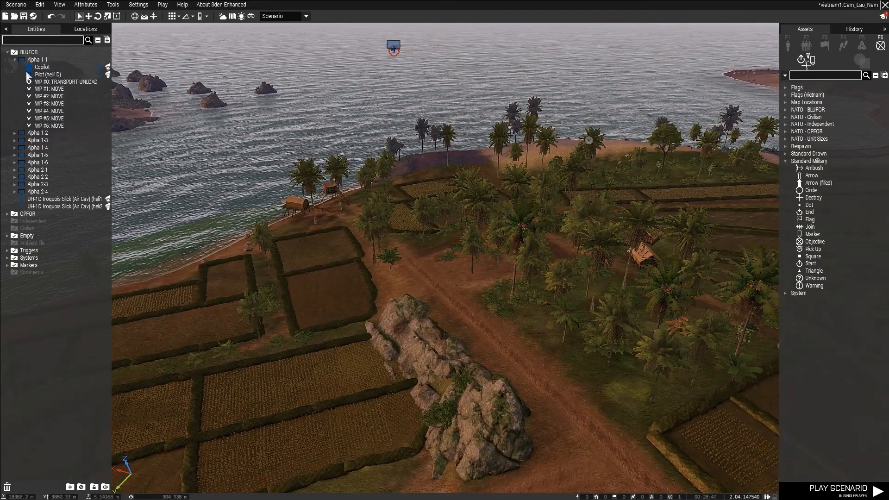
left_click(15, 60)
right_click_drag(568, 269, 396, 293)
key("w")
key("w")
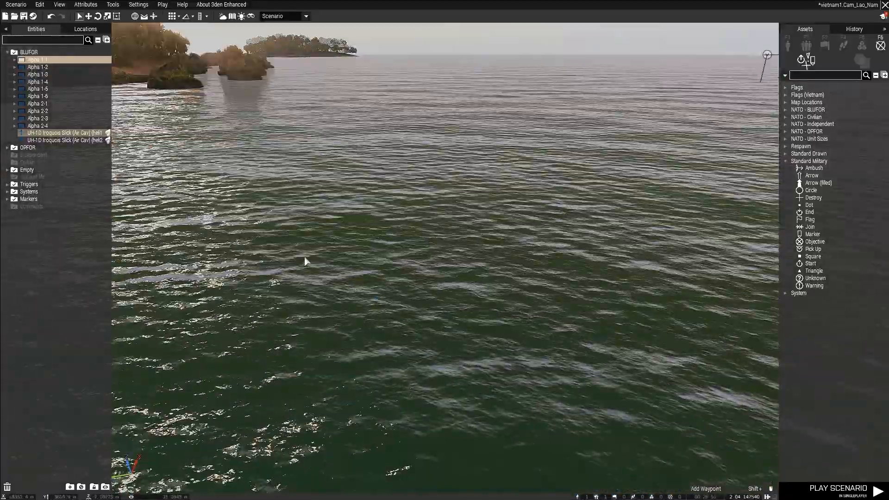
key("a")
right_click_drag(372, 256, 28, 226)
right_click_drag(237, 234, 27, 247)
key("w")
key("w")
key("a")
right_click_drag(302, 257, 312, 265)
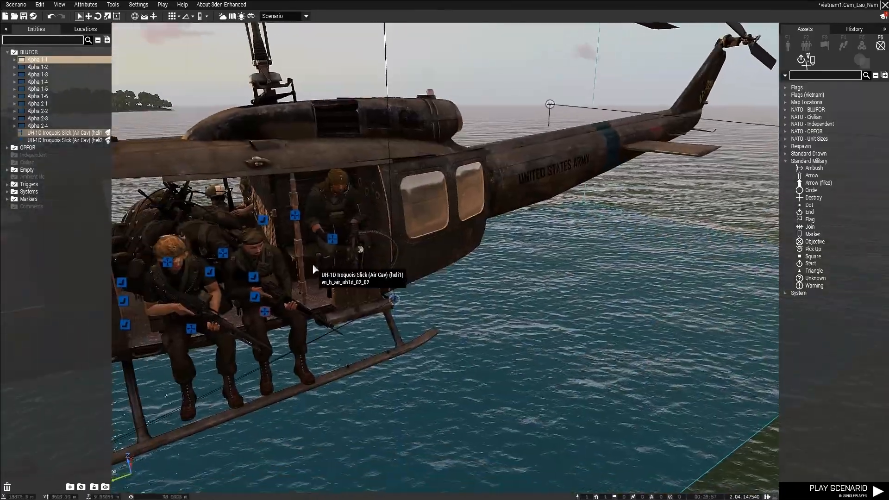
key("s")
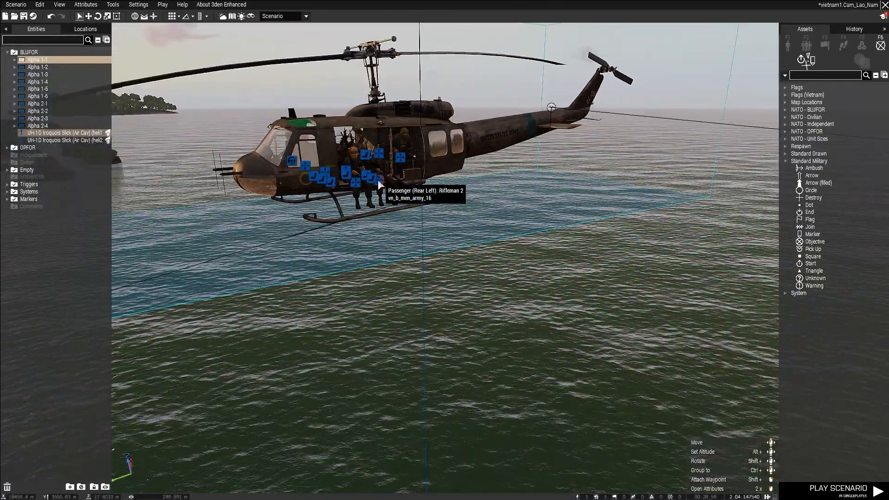
Set the variable name of the Alpha 1-1 composition on the heli1 helicopter to player1.
double_click(380, 184)
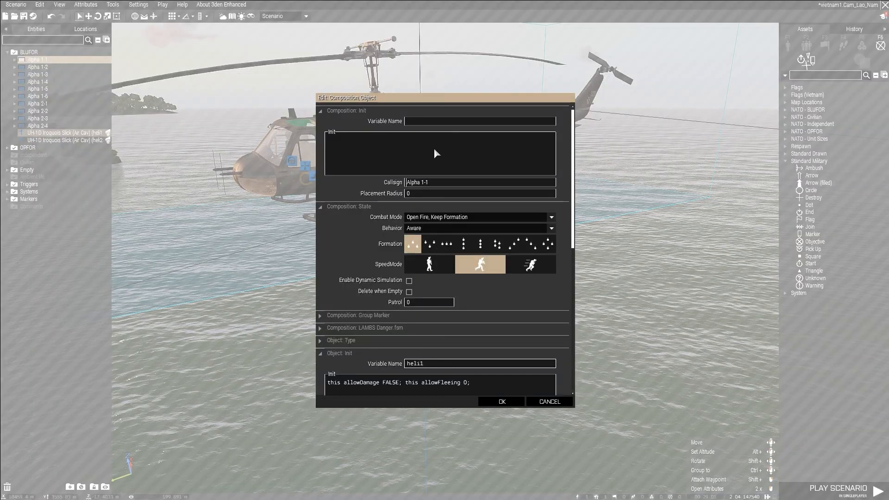
scroll(465, 292, "down", 3)
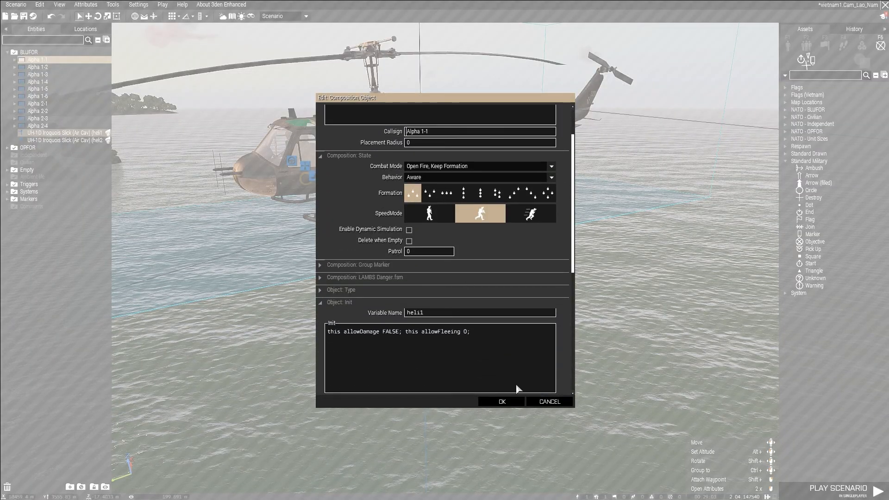
scroll(422, 242, "up", 3)
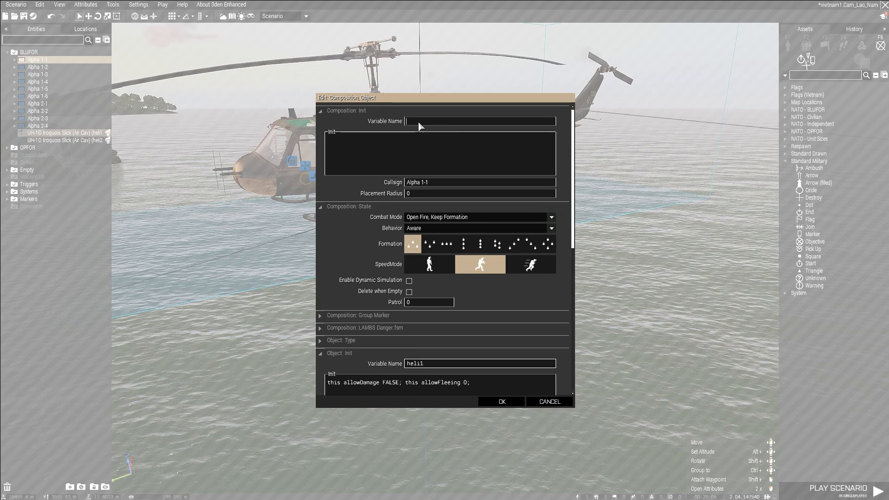
type("p1ayer1")
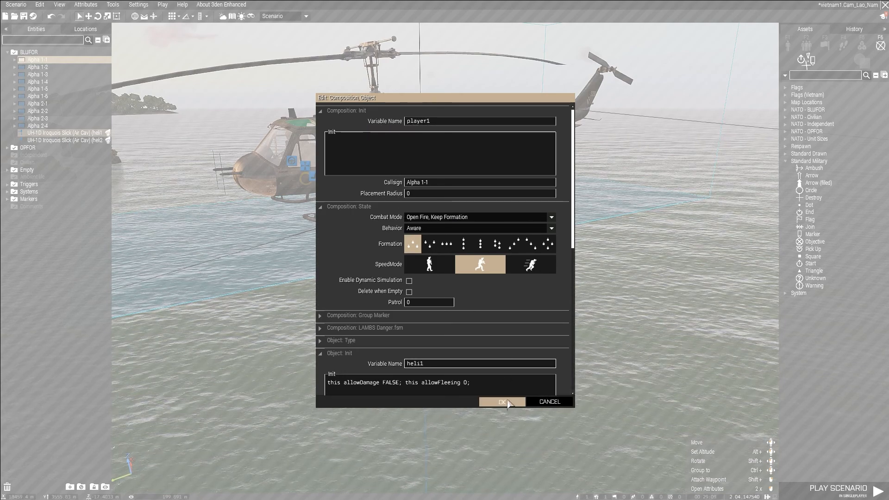
left_click(502, 402)
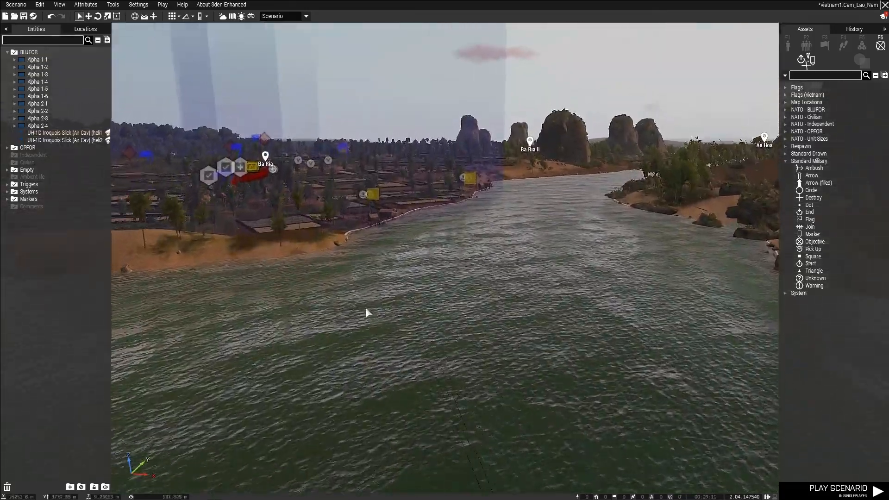
Set the On Activation code of Alpha 1-4's GET OUT waypoint to "player1 allowDammage TRUE;".
key("w")
right_click_drag(366, 307, 340, 311)
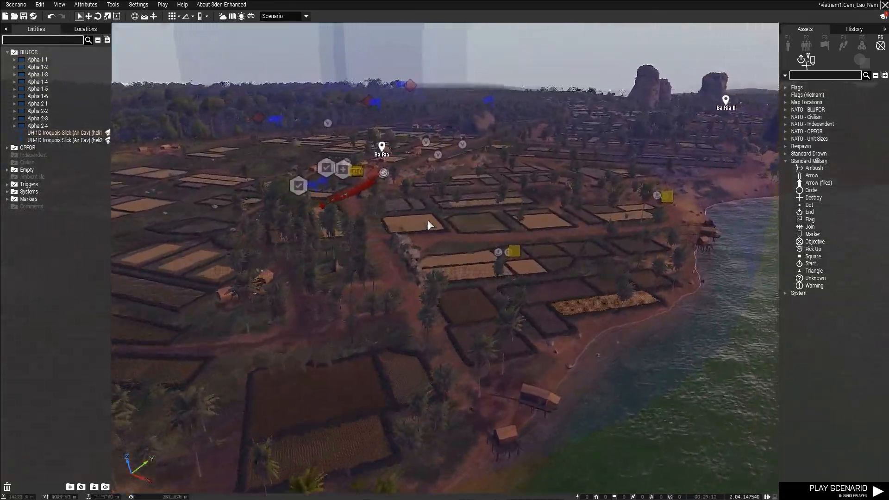
right_click_drag(427, 220, 363, 236)
key("w")
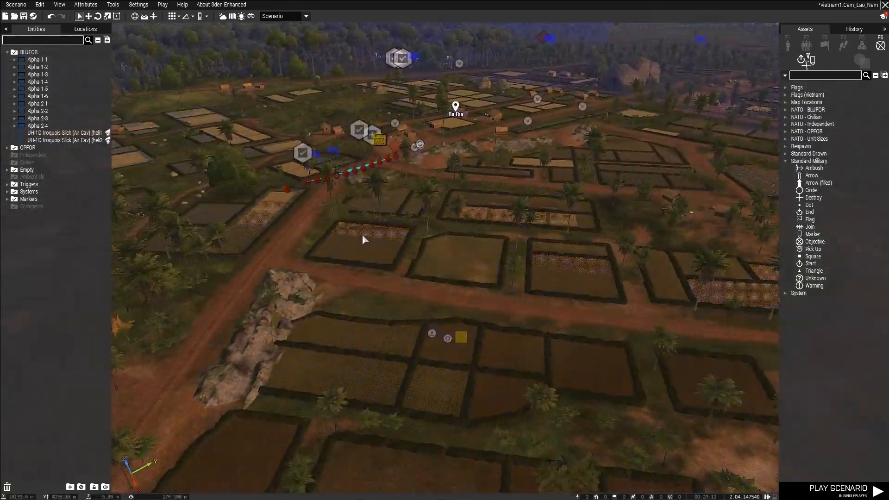
key("z")
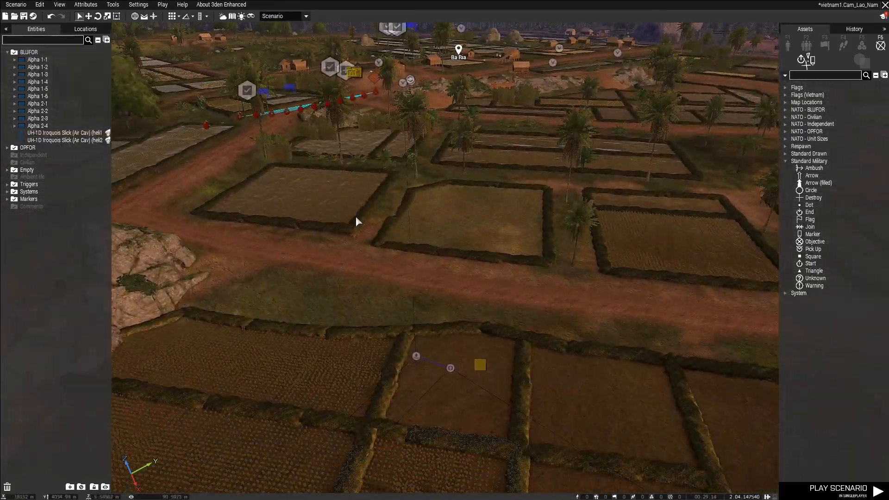
left_click(416, 357)
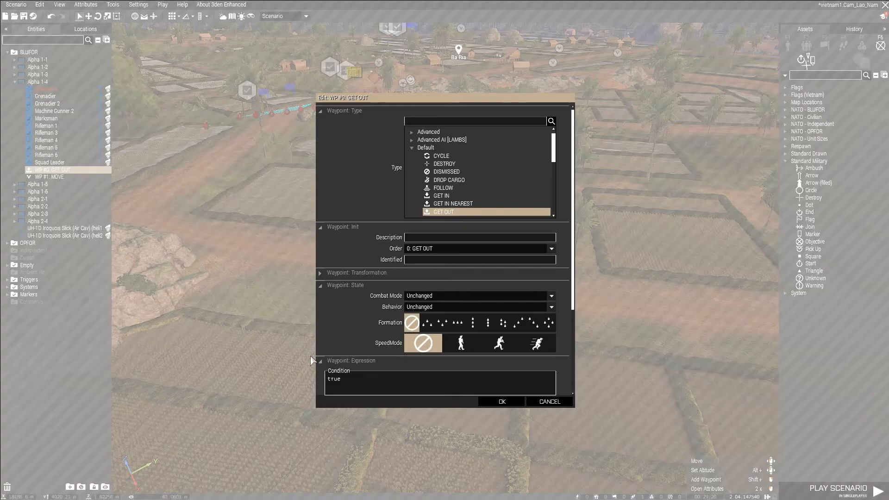
scroll(393, 325, "down", 3)
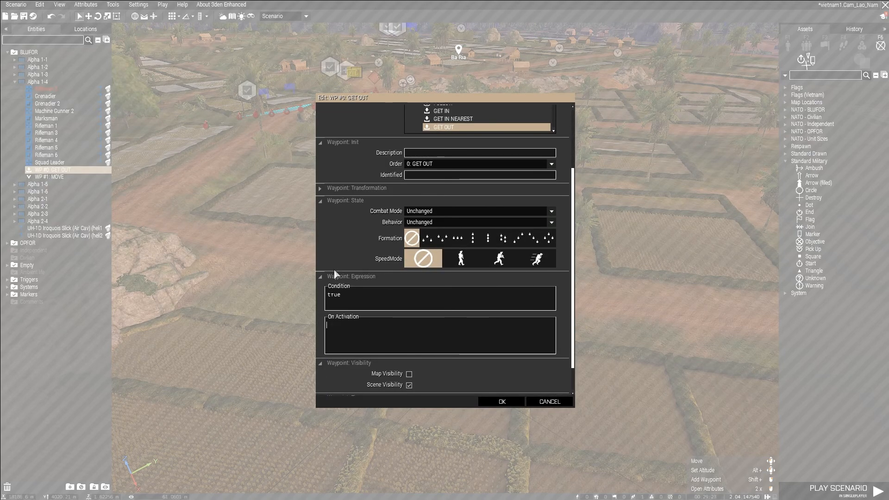
type("player1 allowDamag")
key("BackSpace")
key("BackSpace")
type("mage TRUE;")
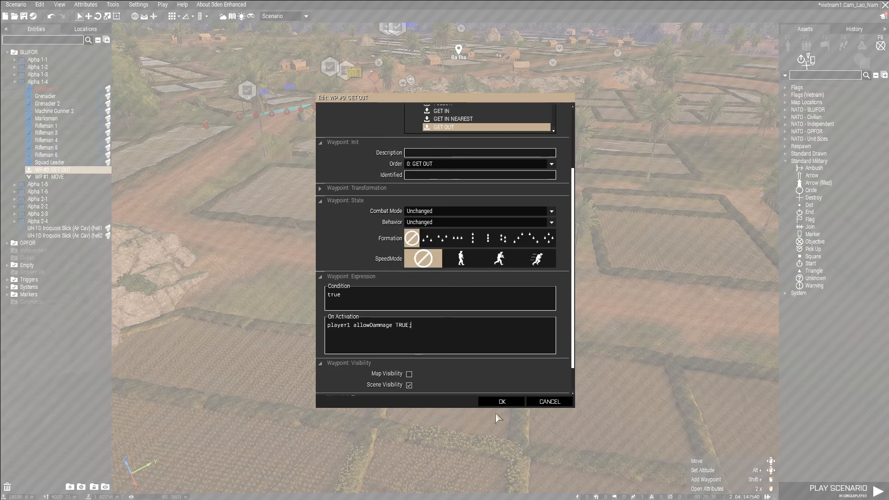
left_click(518, 402)
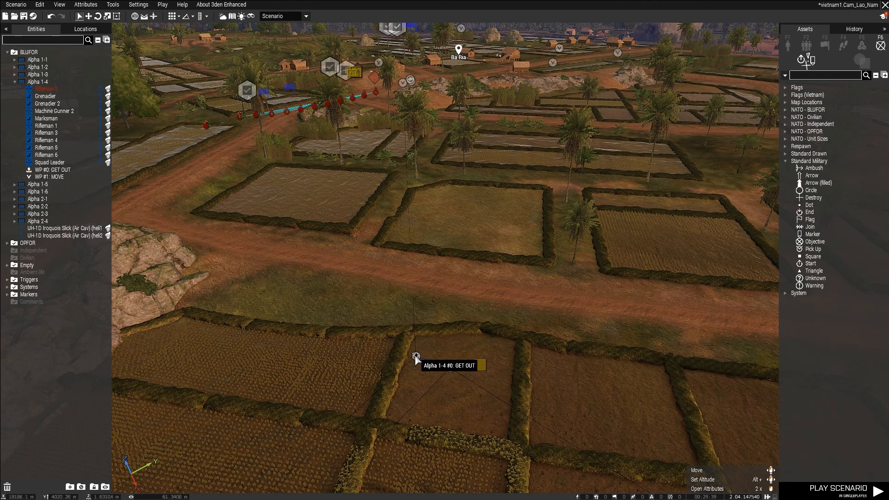
Remove the player1 allowDammage line from the On Activation code of Alpha 1-4's GET OUT waypoint.
left_click(415, 357)
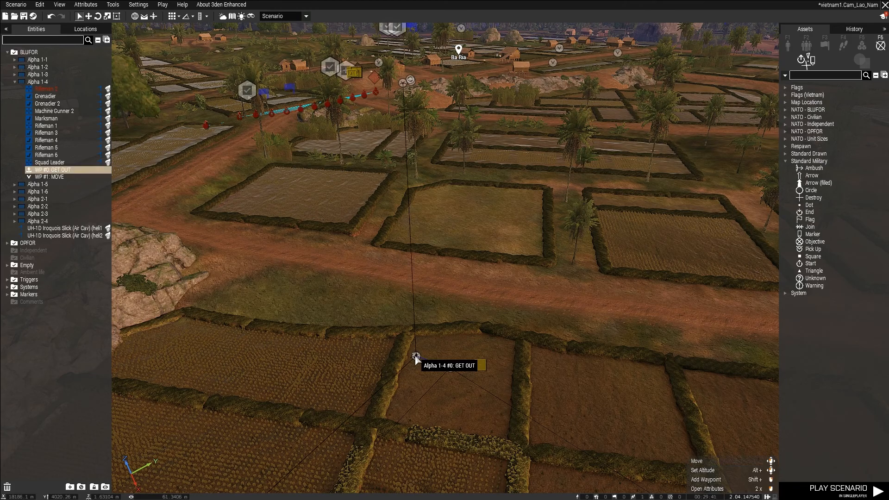
double_click(434, 356)
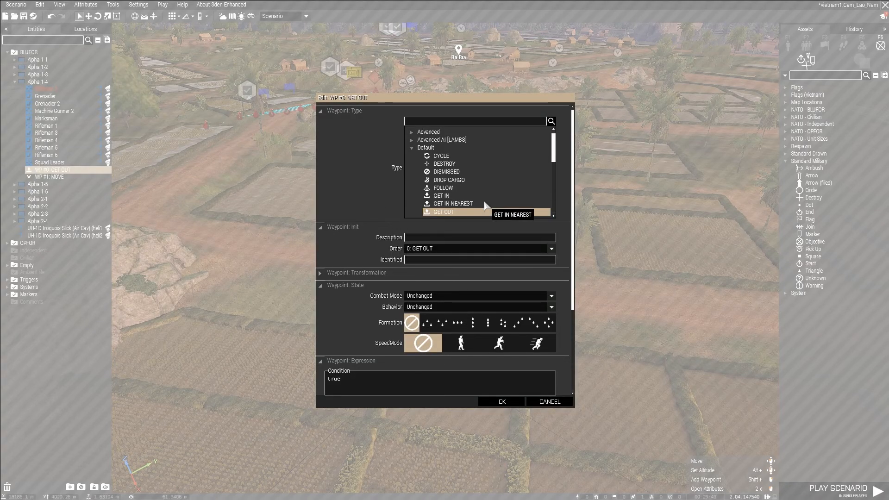
scroll(413, 260, "down", 5)
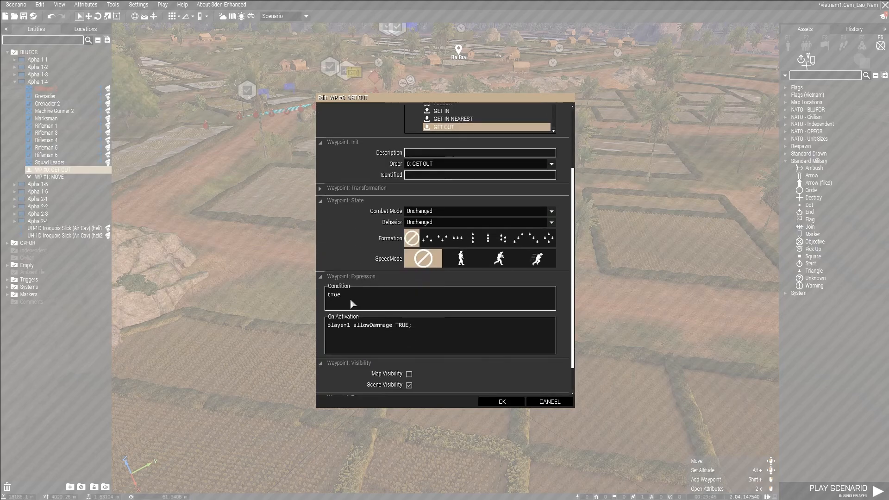
left_click_drag(436, 315, 332, 327)
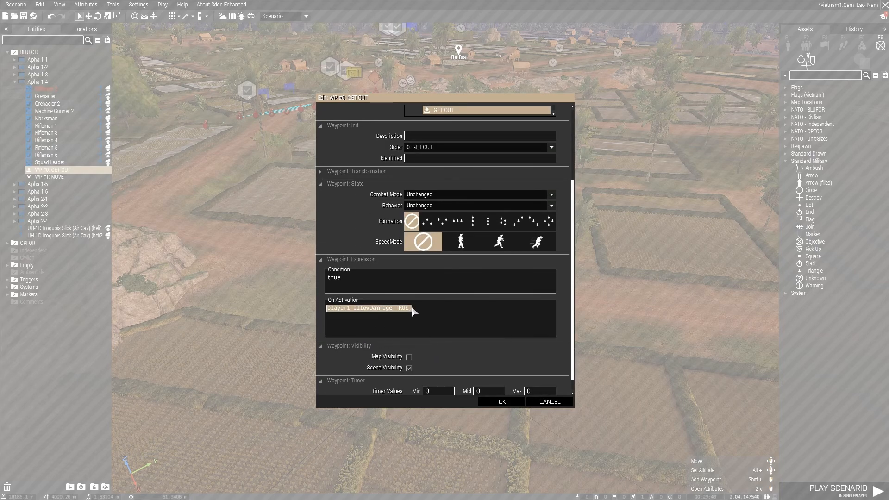
key("Delete")
left_click(509, 404)
Place a 10x10x10 m trigger beside Alpha 1-4's GET OUT waypoint in the landing zone fields.
left_click(322, 318)
right_click_drag(322, 318, 430, 300)
scroll(456, 288, "down", 4)
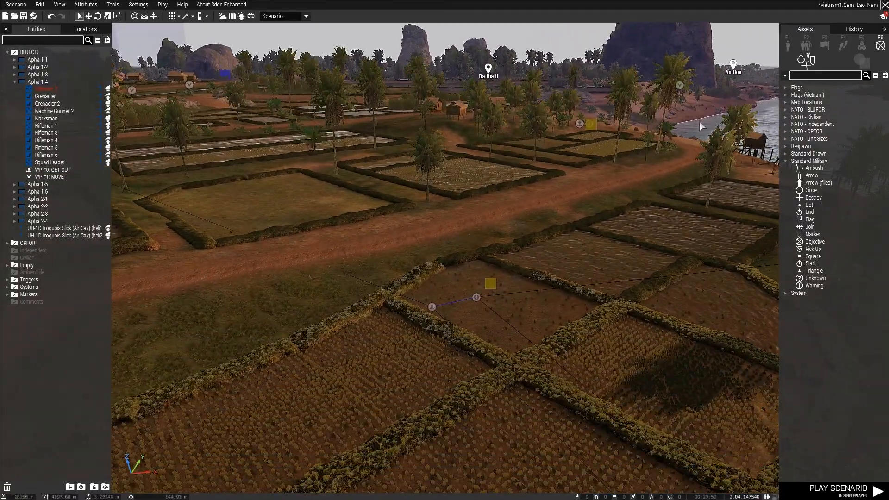
left_click(825, 45)
left_click(821, 110)
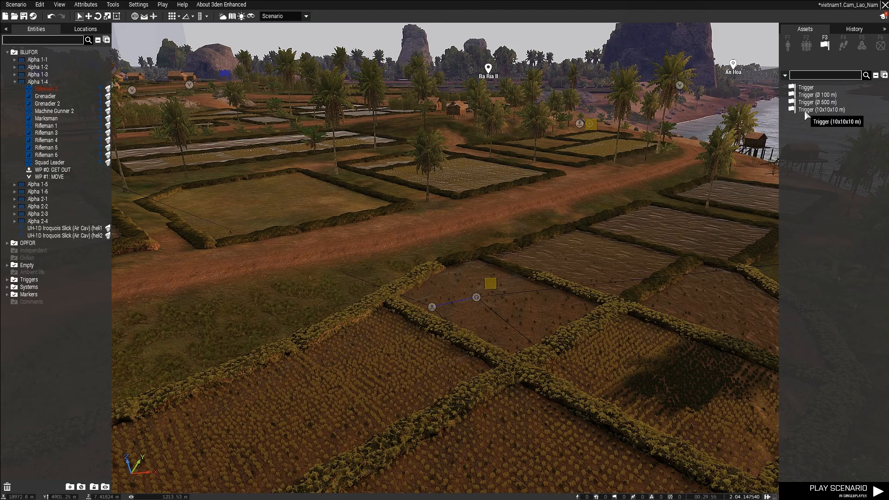
left_click(398, 320)
Set the new landing zone trigger's size to 25 for both A and B.
right_click_drag(390, 369, 469, 375)
key("a")
double_click(375, 330)
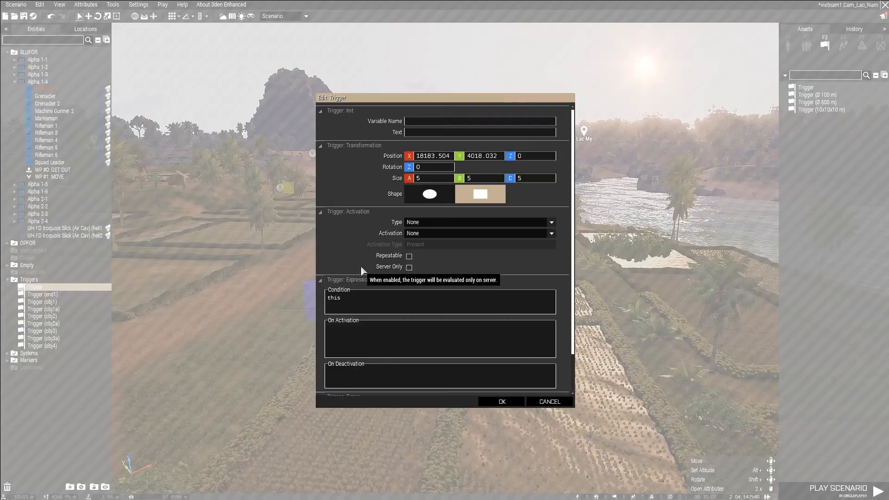
left_click(414, 178)
type("2")
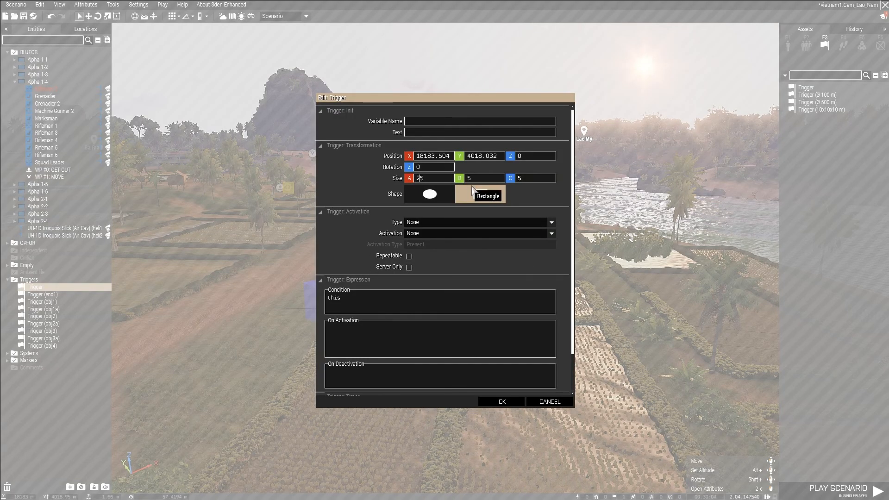
left_click(467, 179)
type("2")
left_click(500, 401)
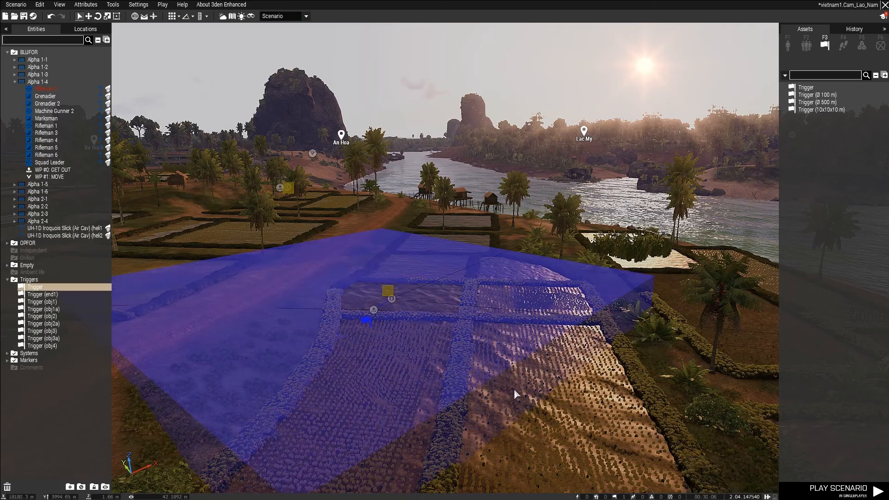
Enlarge the landing zone trigger to 50 for both A and B, keeping it rectangular, and rotate it to about 298 degrees.
scroll(480, 401, "up", 3)
scroll(381, 415, "down", 5)
right_click_drag(480, 401, 435, 365)
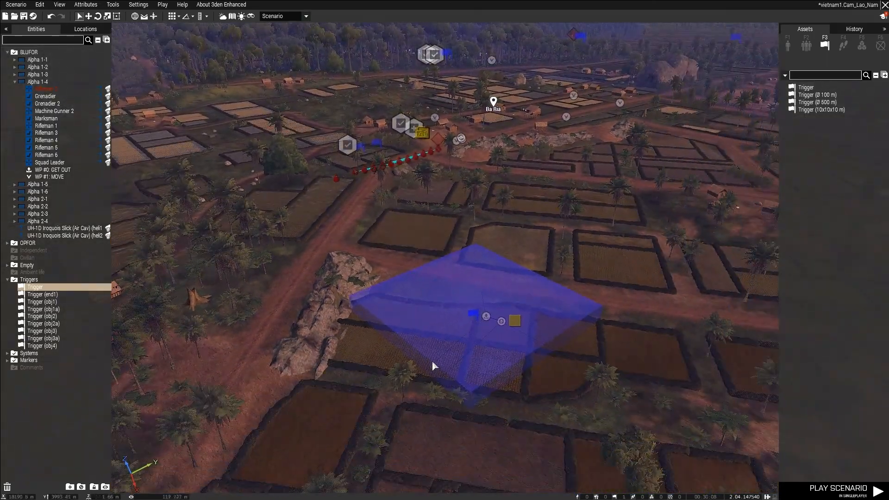
double_click(369, 313)
type("50")
left_click_drag(490, 179, 432, 181)
type("50")
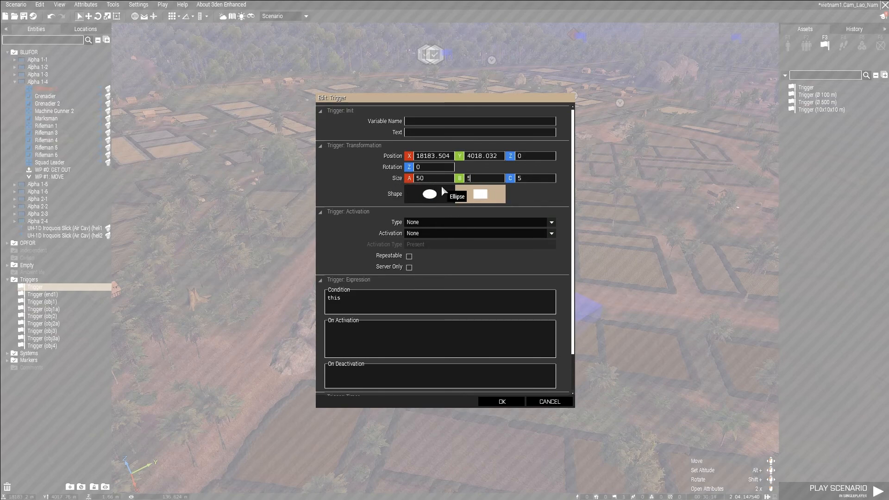
left_click(494, 193)
left_click(510, 402)
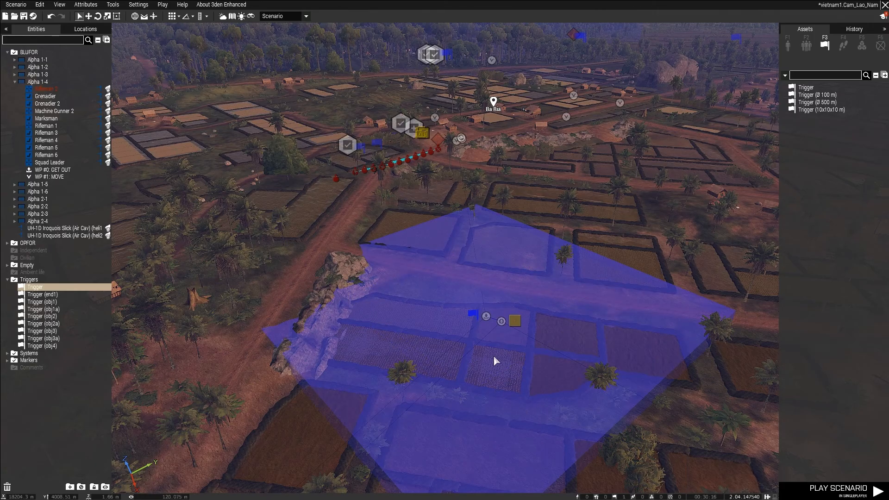
left_click_drag(474, 317, 459, 292, "shift")
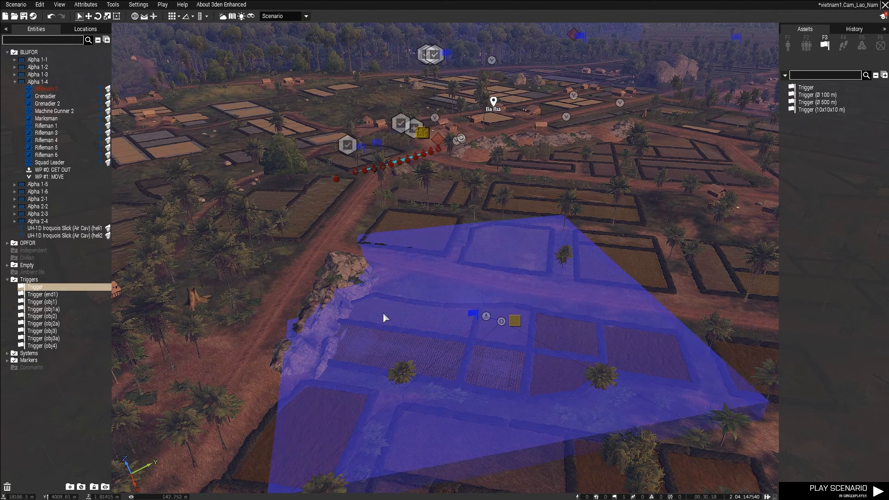
left_click(244, 343)
Set the landing zone trigger's variable name to damage and its activation to BLUFOR.
key("s")
right_click_drag(244, 343, 334, 331)
key("w")
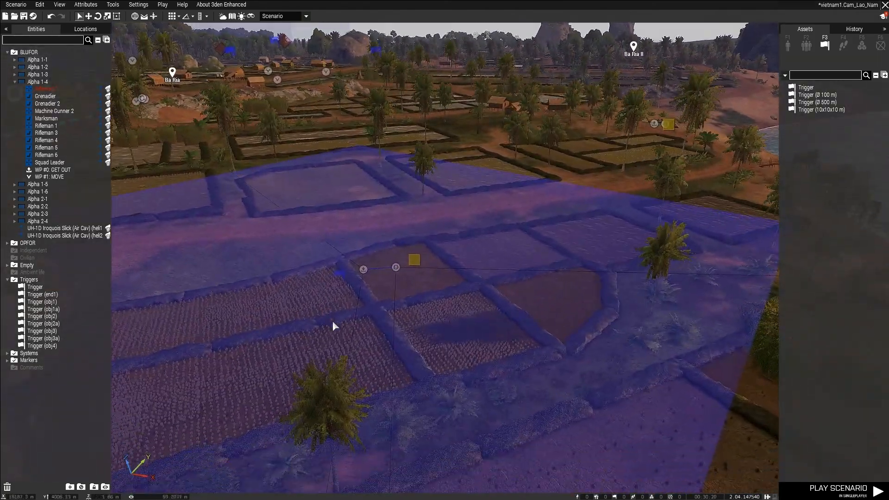
key("a")
left_click(405, 274)
double_click(405, 274)
left_click(421, 123)
type("damage")
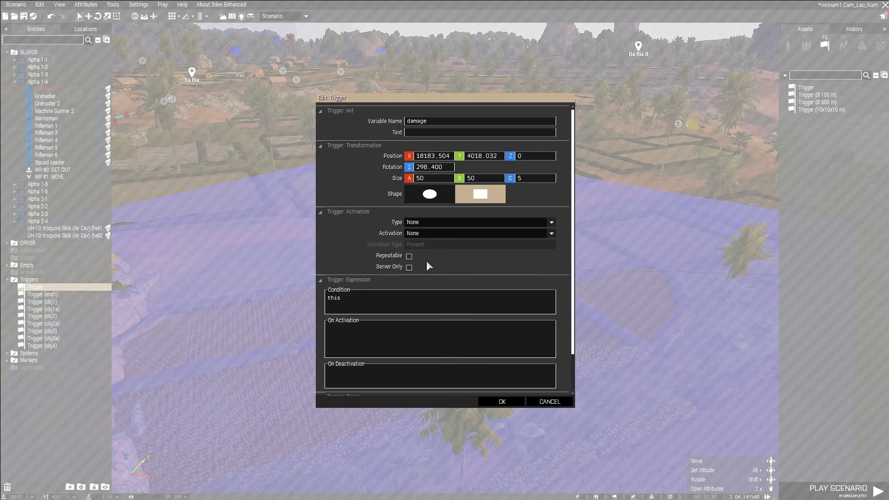
left_click(423, 232)
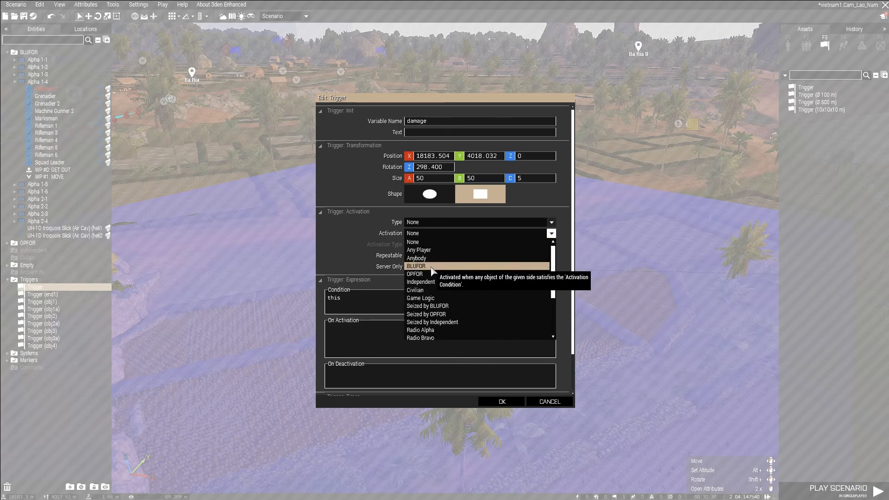
left_click(435, 256)
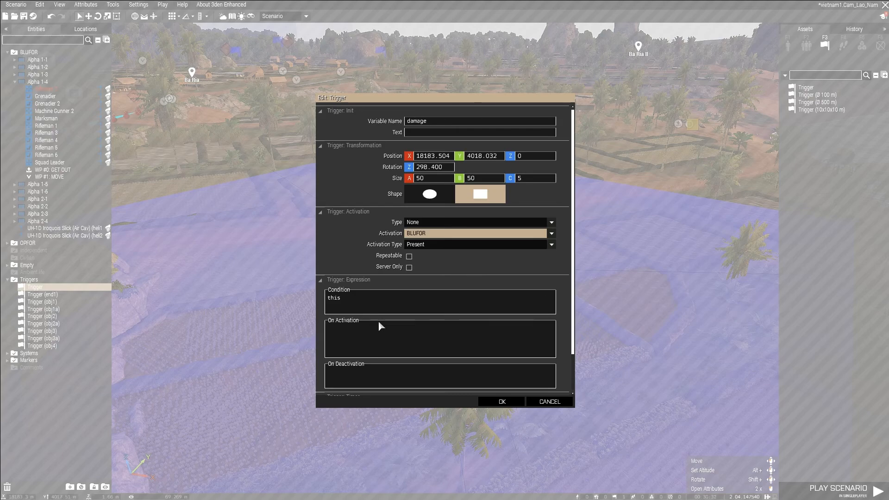
Replace the damage trigger's condition with "player1 in thislist;".
left_click(378, 307)
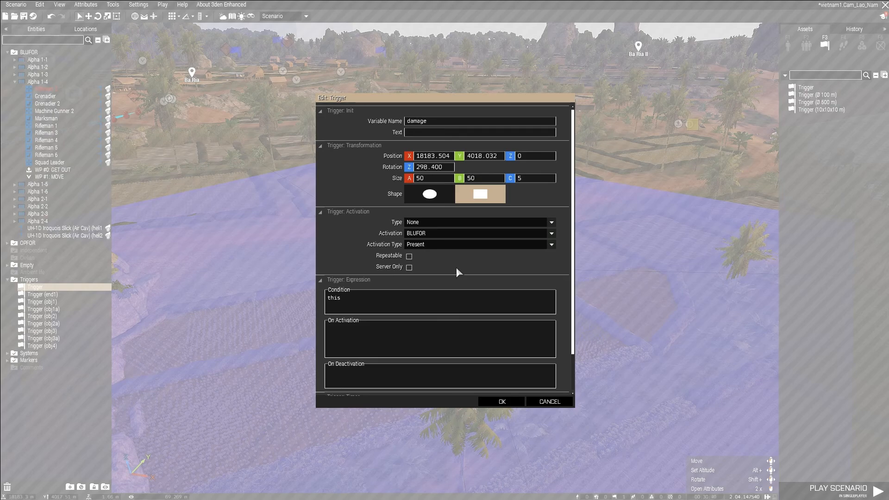
key("ctrl+a")
key("BackSpace")
type("player1 in thislist")
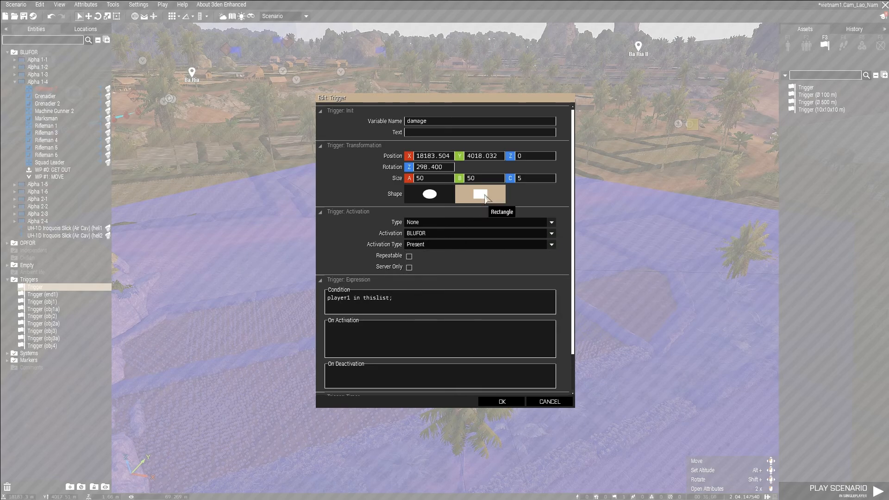
Set the damage trigger's On Activation code to "player1 allowDammage TRUE;" and rename its variable to damage1.
left_click(367, 343)
type("player1 allowDammage TRUE;")
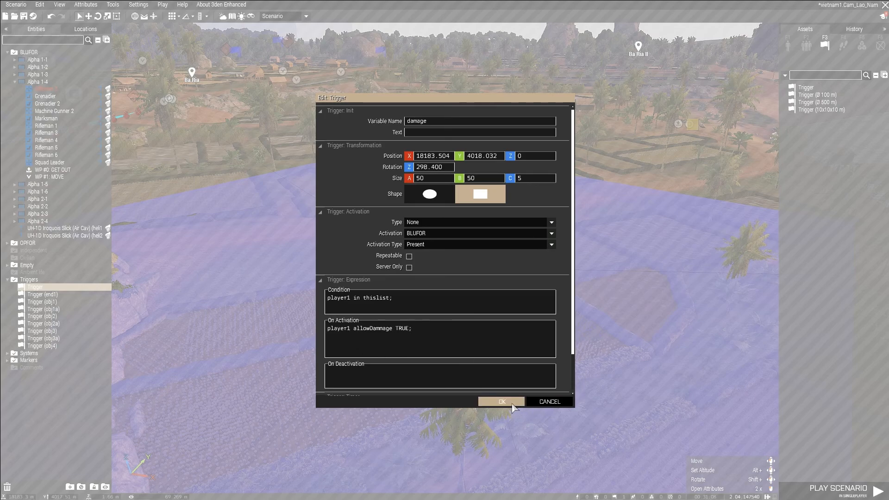
left_click(500, 401)
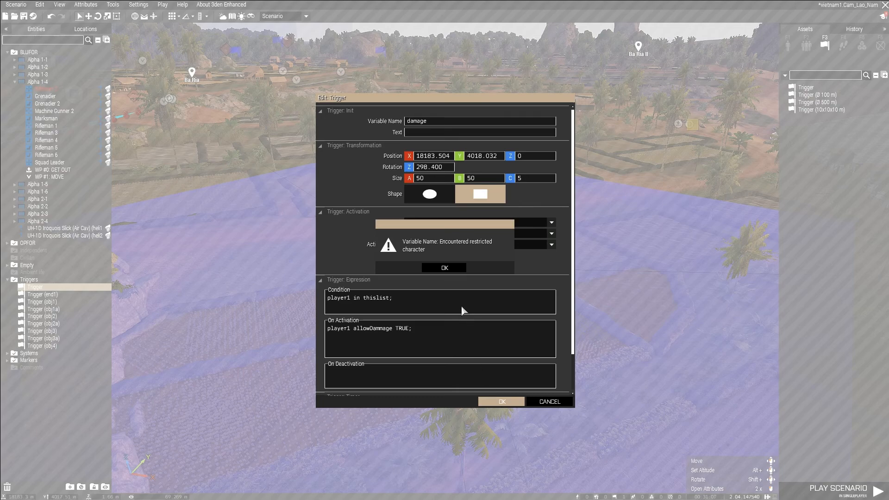
left_click(445, 268)
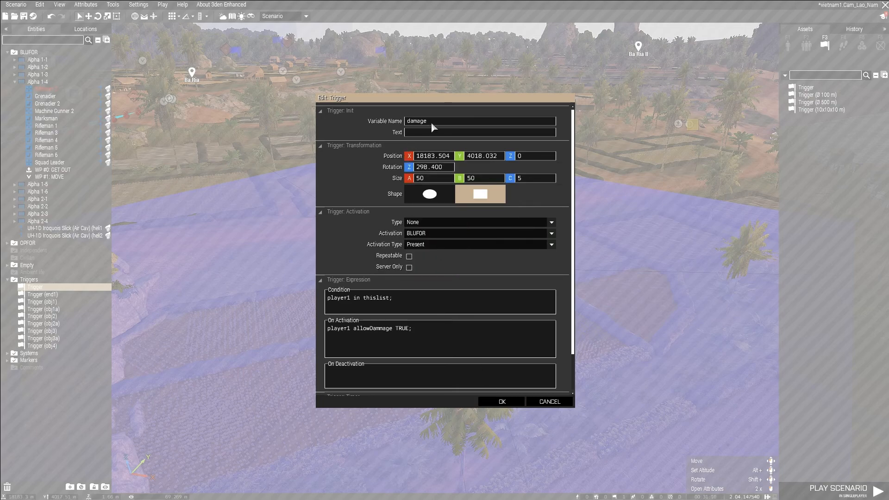
type("1")
left_click(505, 402)
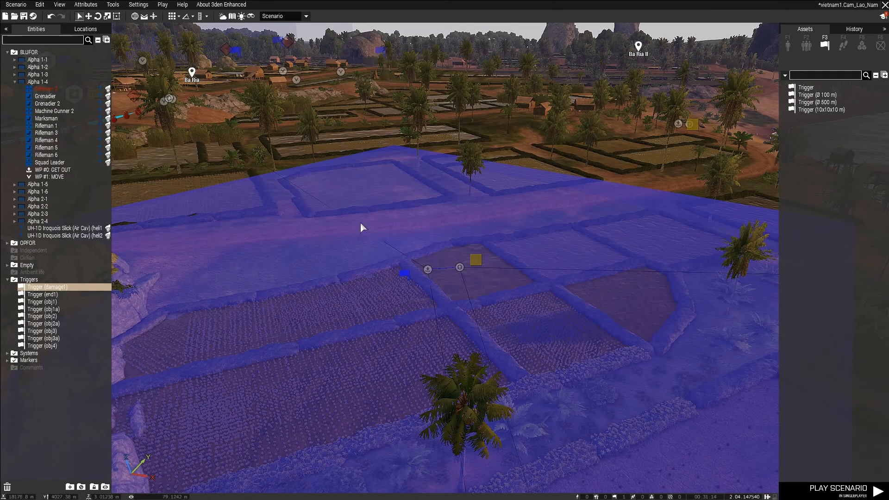
Examine the damage1 trigger's coverage over the landing zone and the surrounding fields.
key("s")
right_click_drag(617, 167, 497, 157)
key("d")
key("w")
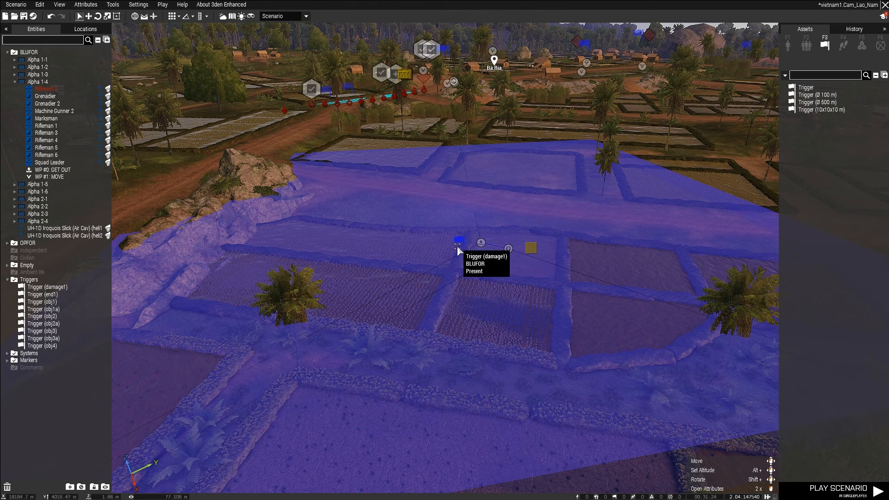
right_click_drag(420, 138, 532, 279)
key("d")
key("q")
key("d")
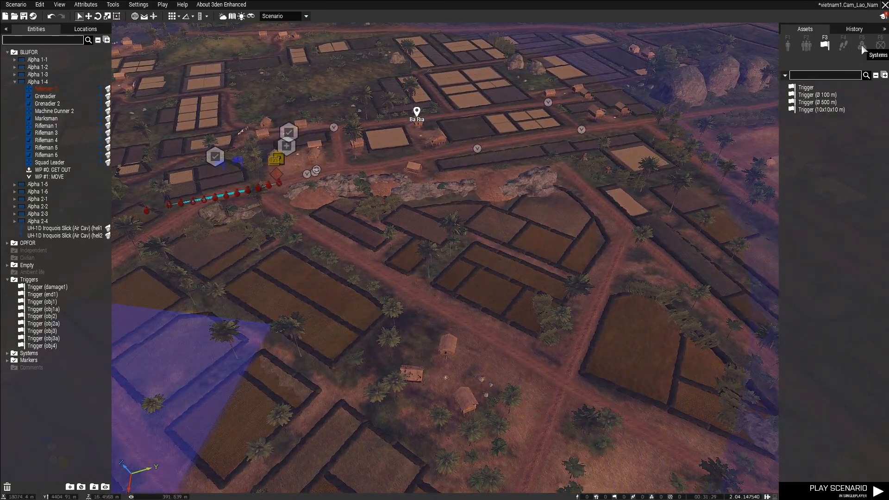
Place a Create Diary Record module from the Intel systems in the open field near the crossroads objective.
left_click(861, 44)
key("a")
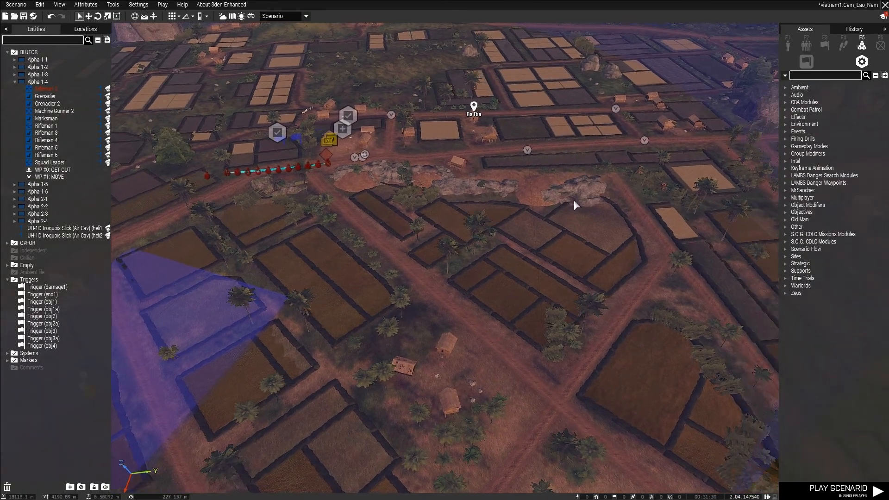
left_click(784, 161)
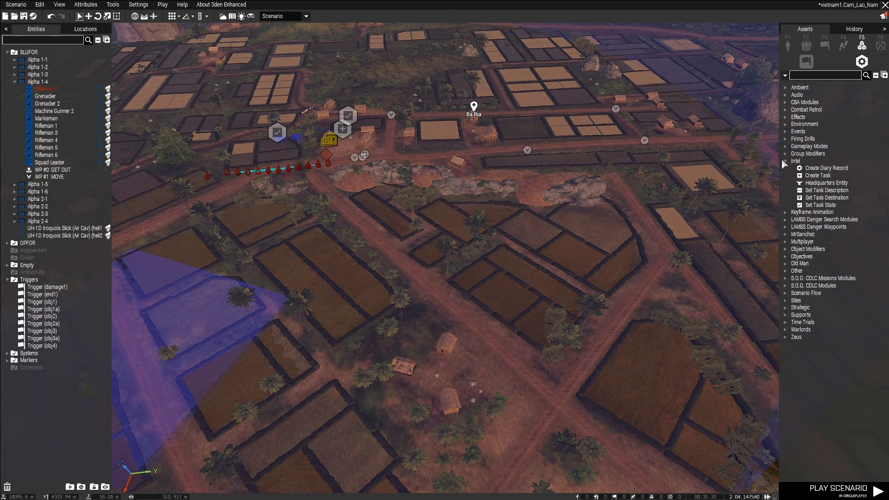
key("d")
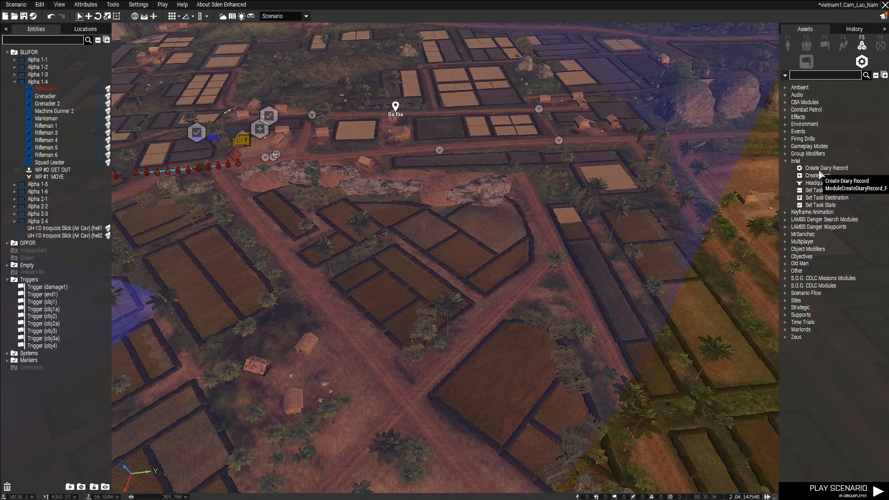
key("d")
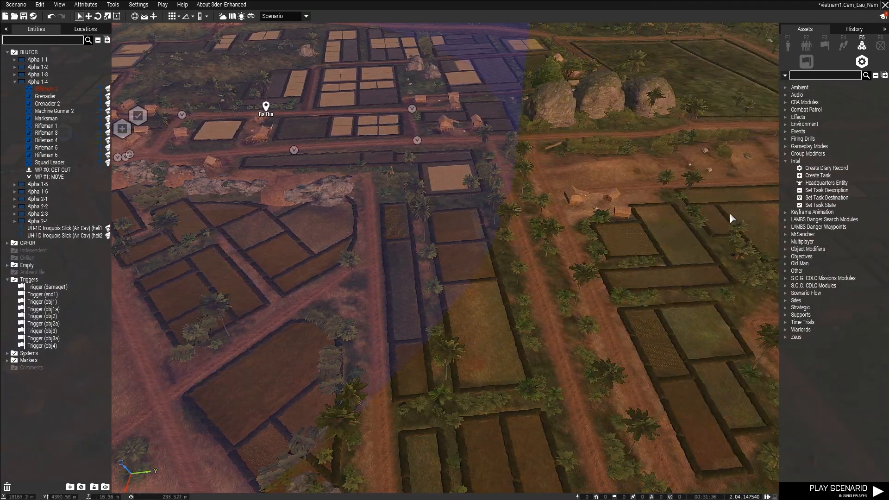
key("s")
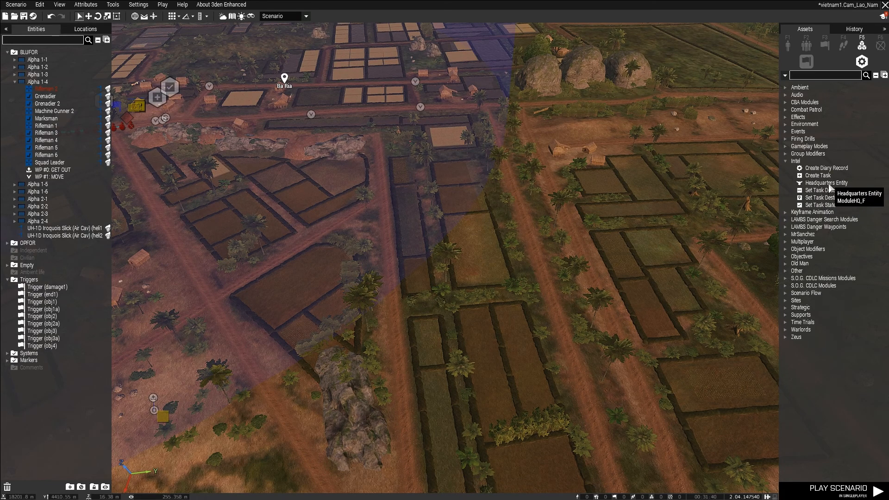
left_click(826, 168)
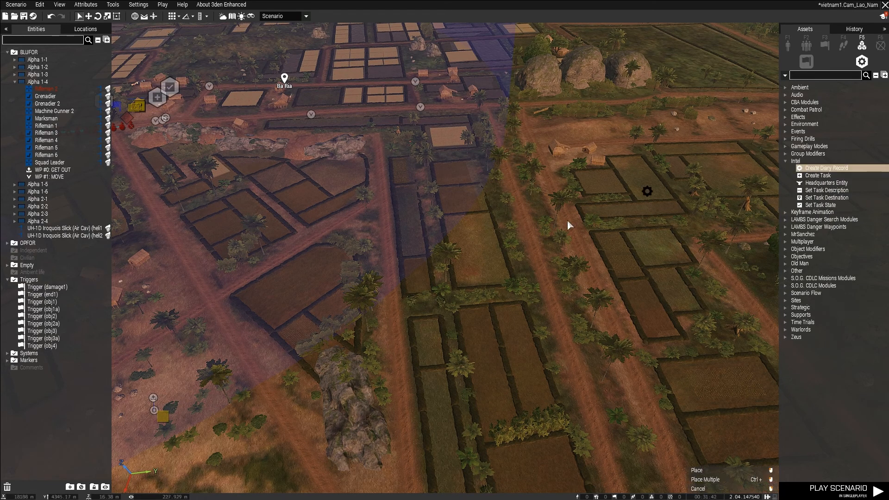
key("d")
right_click_drag(528, 265, 488, 290)
key("w")
key("w")
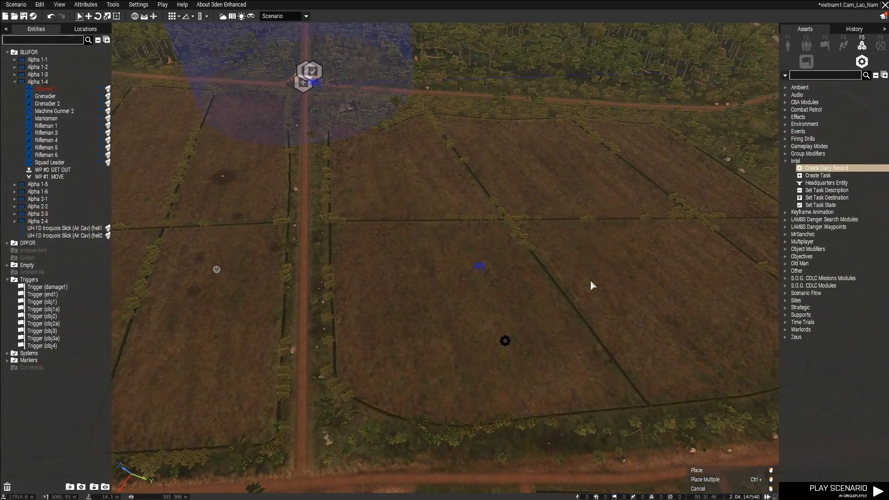
left_click(479, 288)
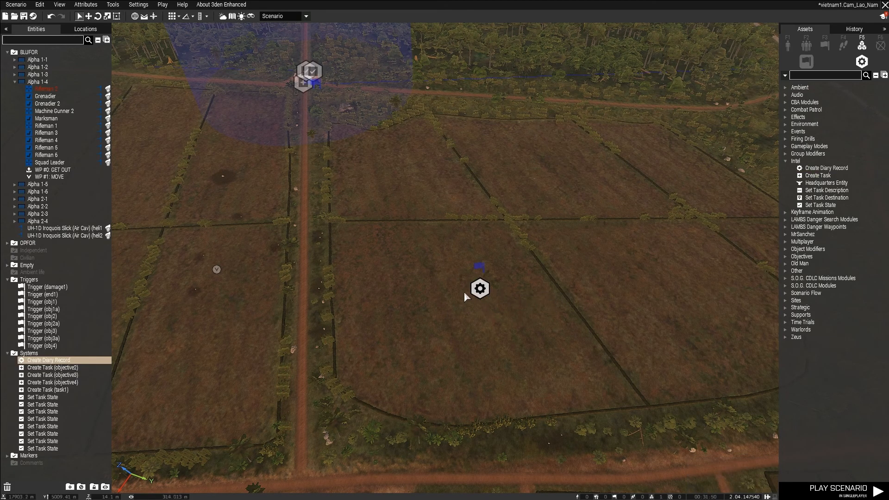
Set the new diary record's owner to All playable units.
right_click_drag(498, 303, 357, 366)
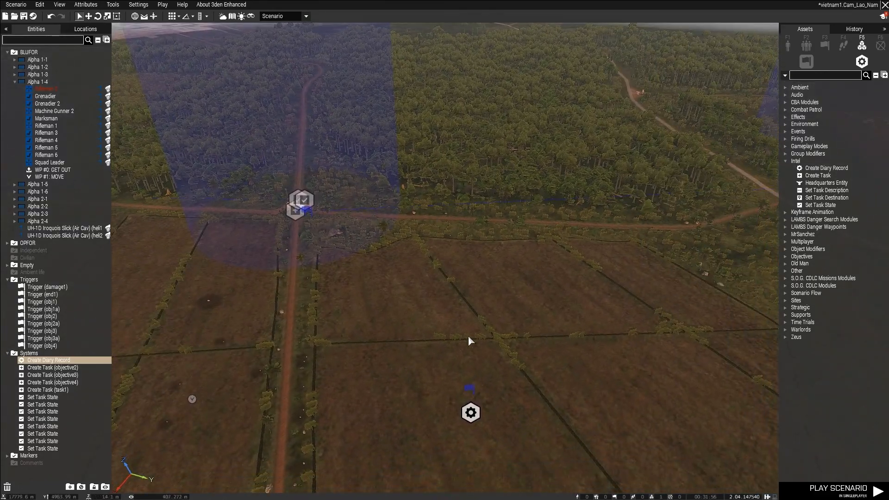
double_click(471, 412)
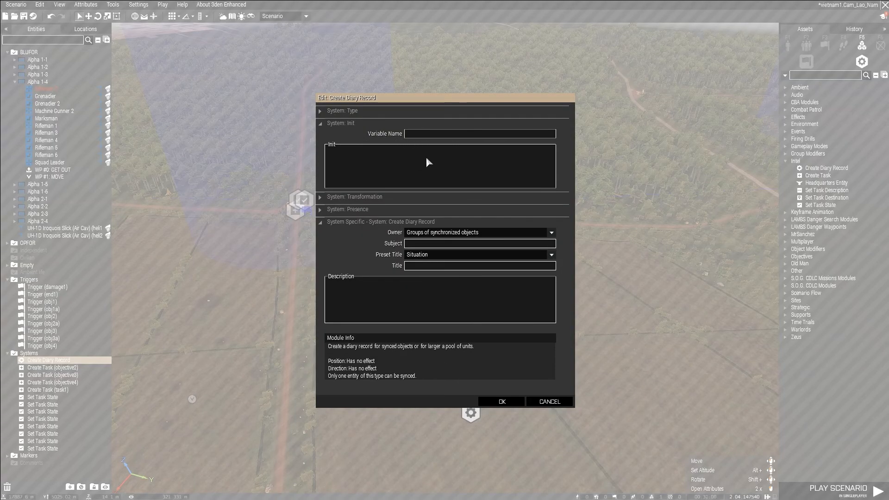
left_click(470, 232)
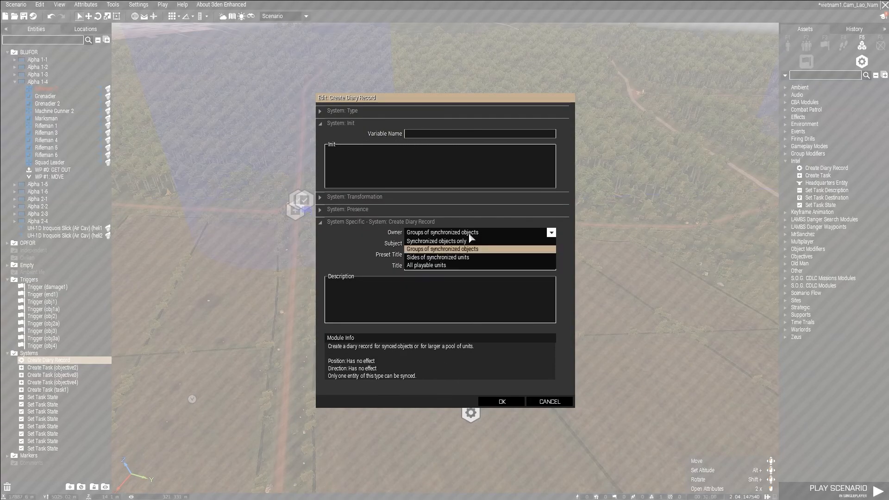
left_click(454, 266)
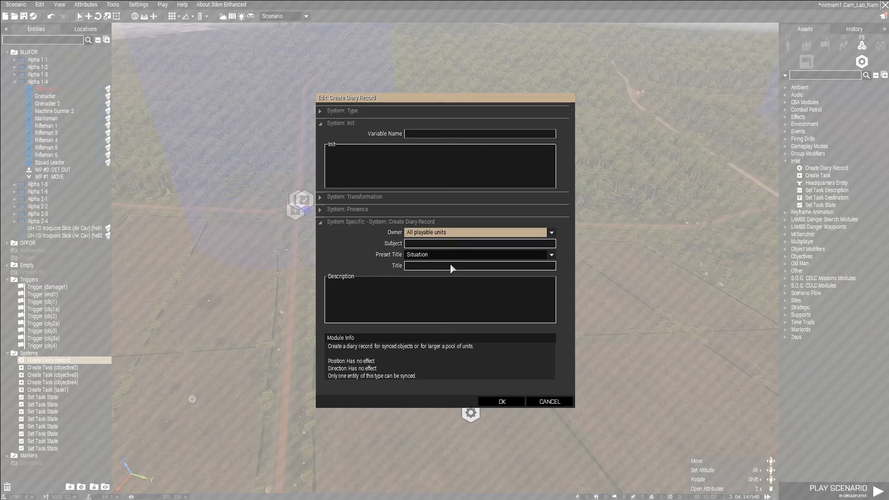
left_click(448, 234)
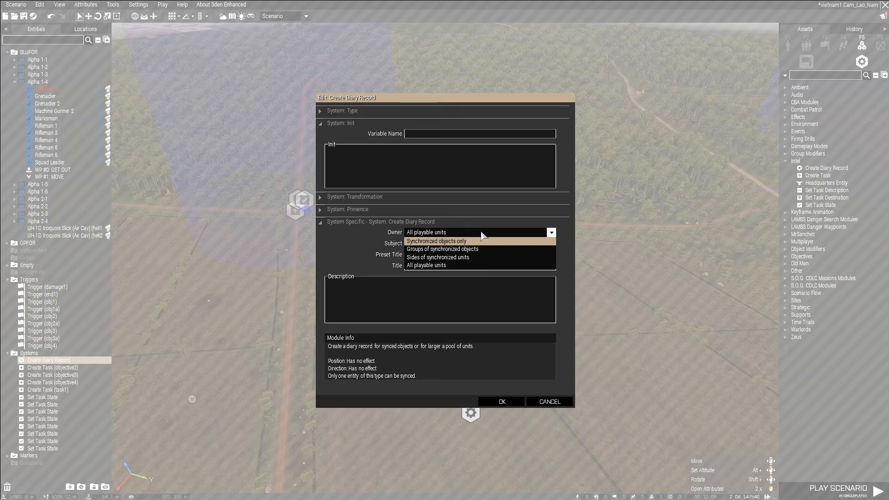
left_click(469, 233)
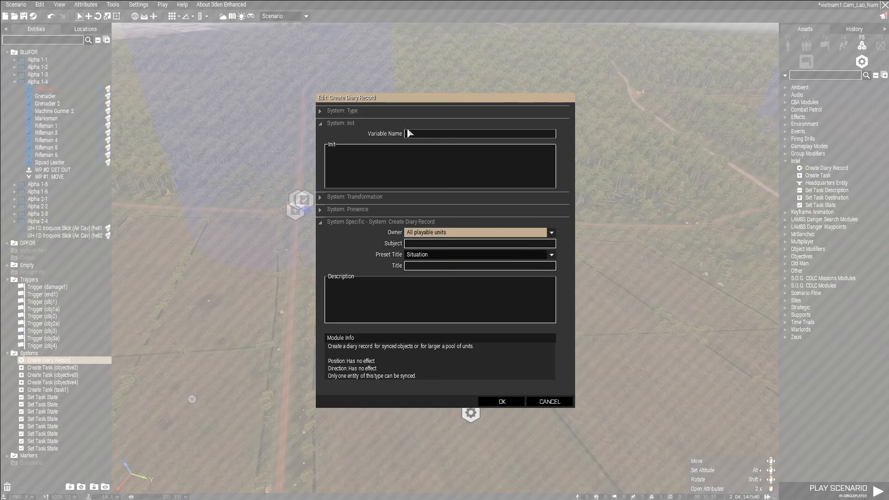
Keep the diary record's preset title as Situation, title it "Friendly Forces" and enter a short friendly force description.
left_click(425, 256)
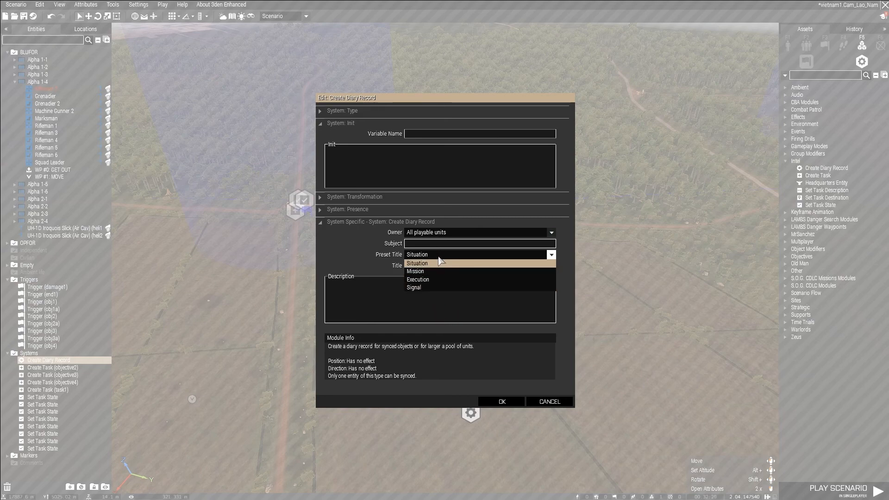
left_click(425, 257)
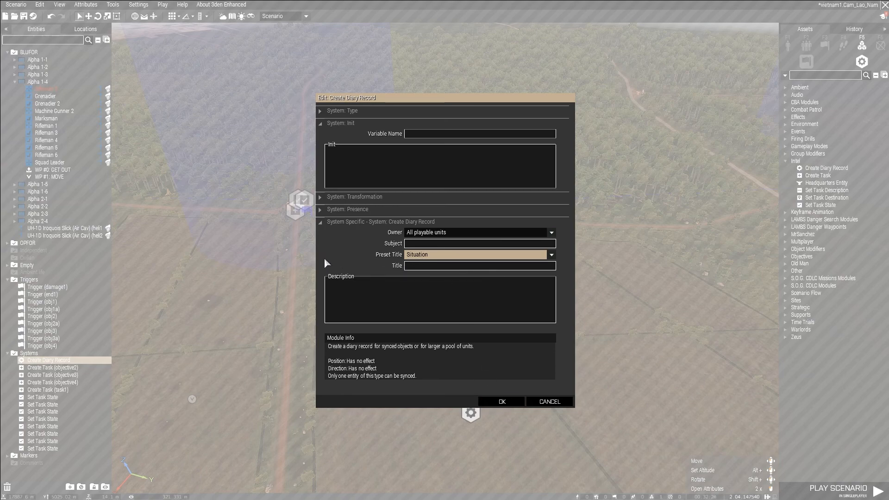
left_click(431, 255)
left_click(424, 265)
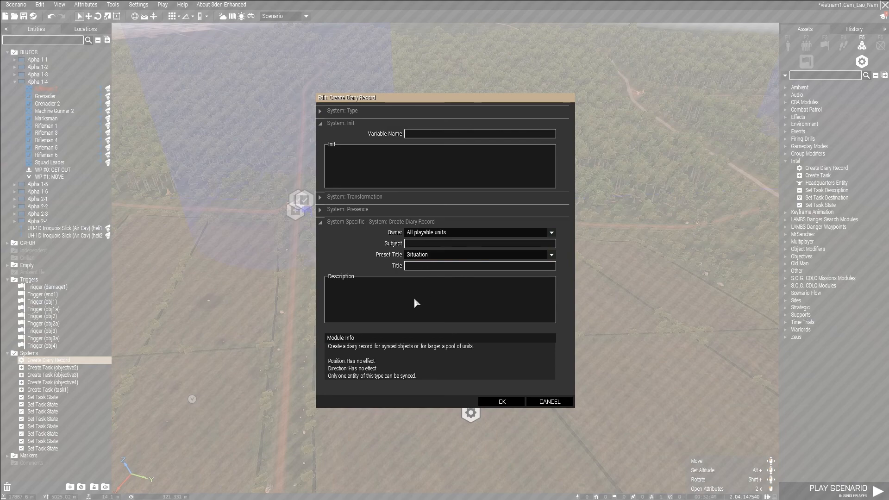
type("Friendly Forces")
left_click(417, 288)
type("Friendly force desxriptor")
left_click(515, 401)
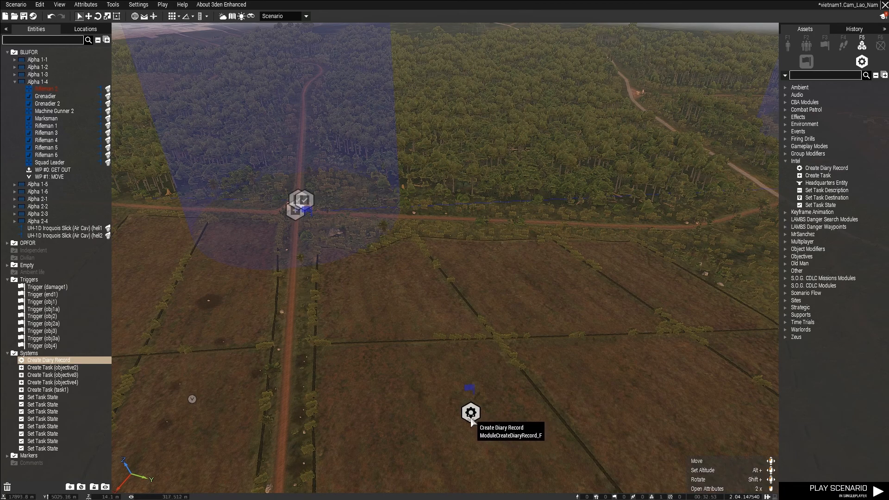
Duplicate the diary record beside the original and give the copy the title "OpFor" and description "Opfor Description".
left_click(509, 415)
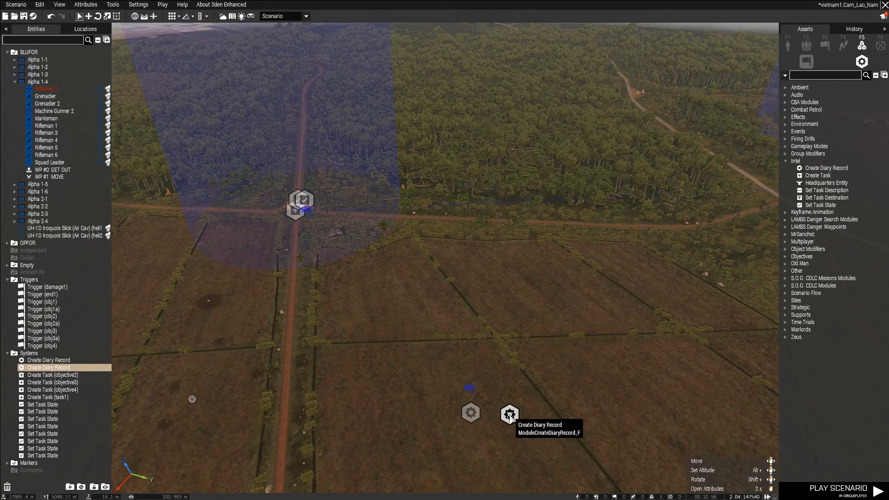
double_click(510, 415)
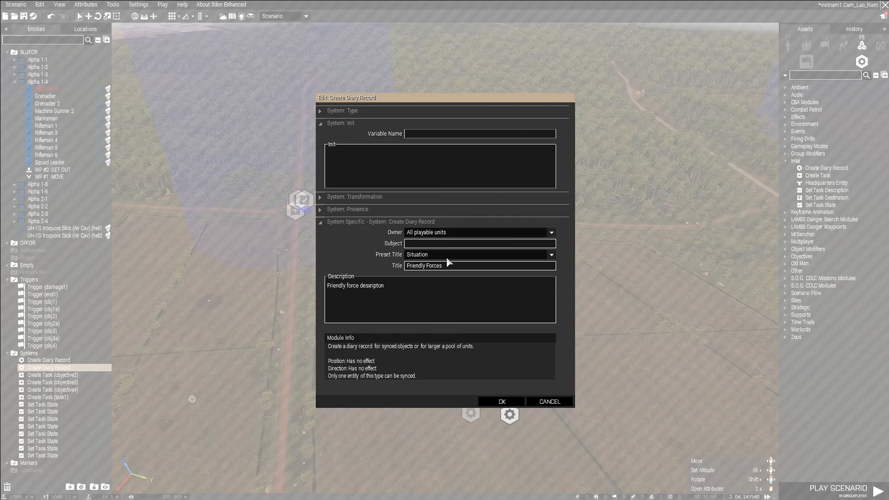
left_click_drag(447, 264, 366, 304)
type("OpFor")
left_click_drag(385, 298, 207, 333)
type("Opfor Description")
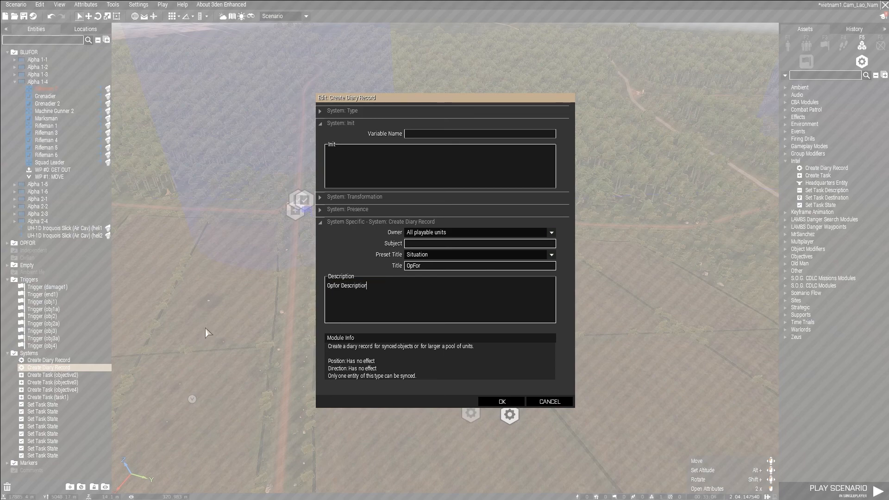
left_click(502, 402)
Add a third copy of the diary record beside the other two and set its preset title to Mission.
scroll(495, 383, "down", 3)
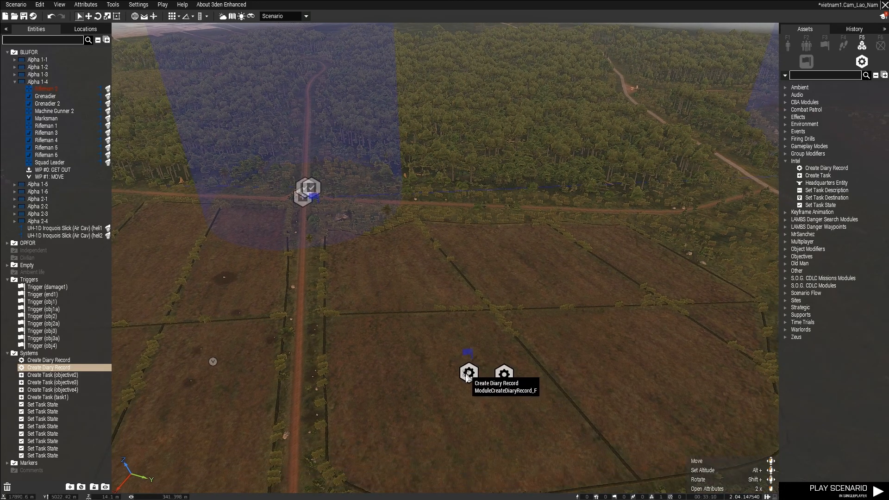
scroll(720, 287, "down", 5)
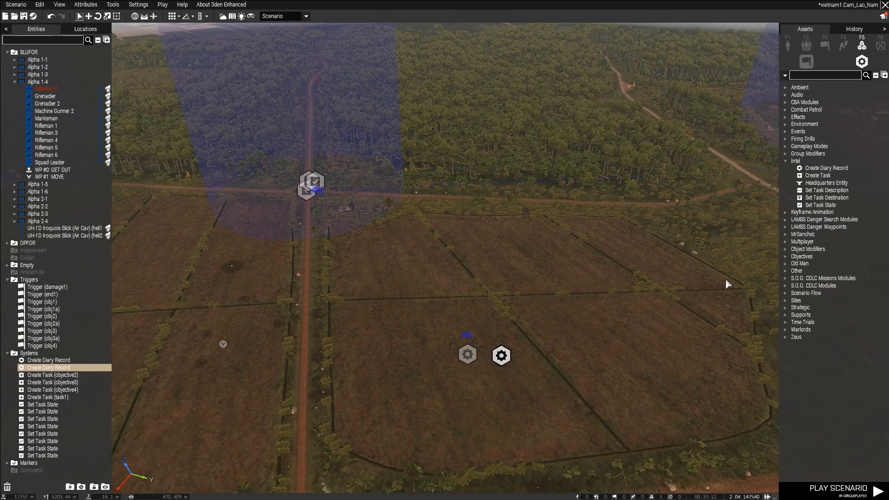
scroll(720, 287, "down", 5)
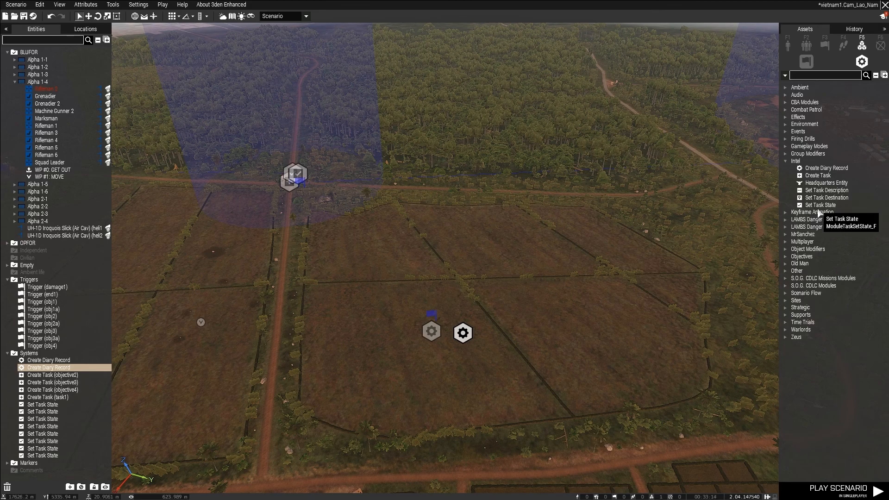
left_click(493, 337)
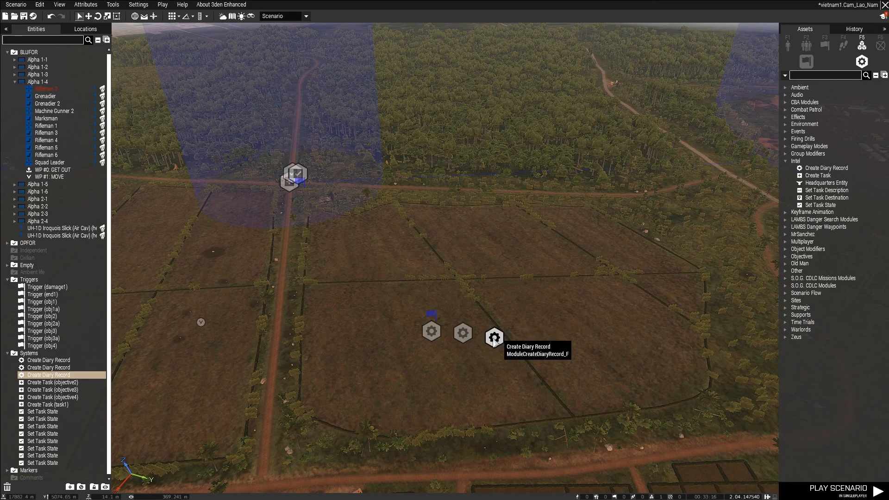
double_click(493, 337)
left_click(437, 232)
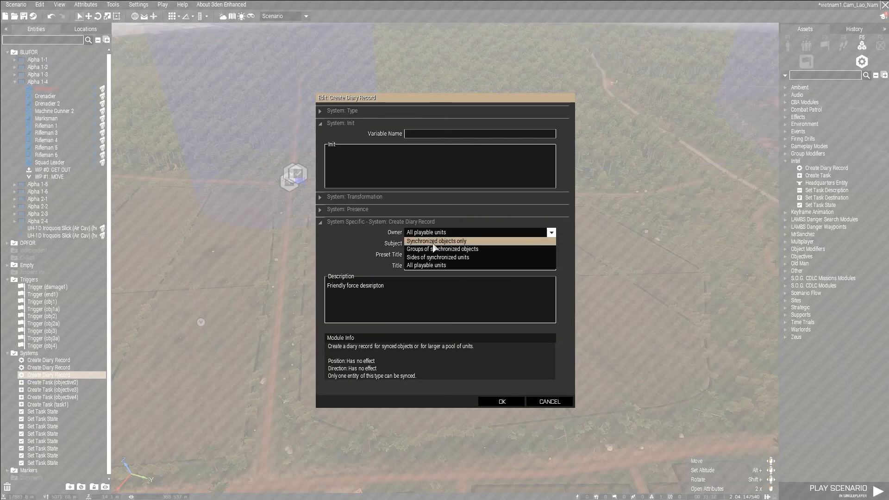
left_click(438, 239)
left_click(466, 255)
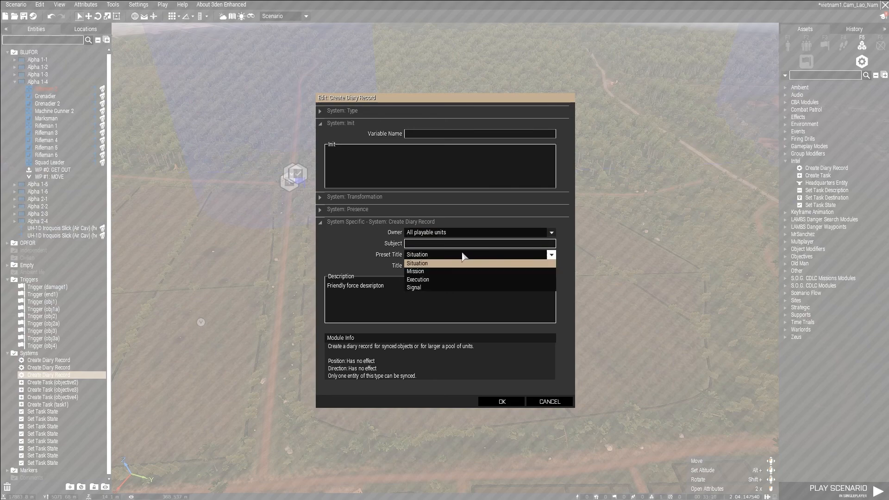
left_click(442, 273)
Title the third diary record "Mission Layout" and replace its description with "What you have".
left_click_drag(456, 265, 220, 294)
type("Mission L")
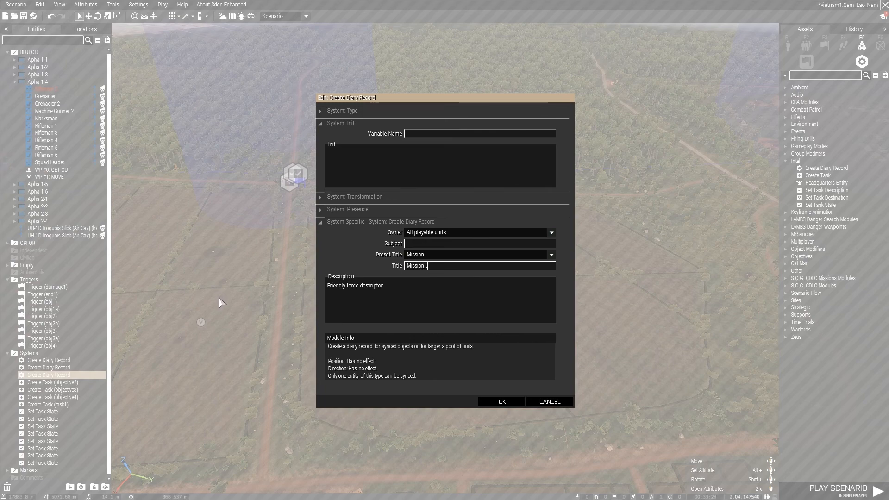
type("ay")
key("BackSpace")
type("ayout")
left_click_drag(399, 306, 210, 289)
type("What you have to do.")
left_click(502, 401)
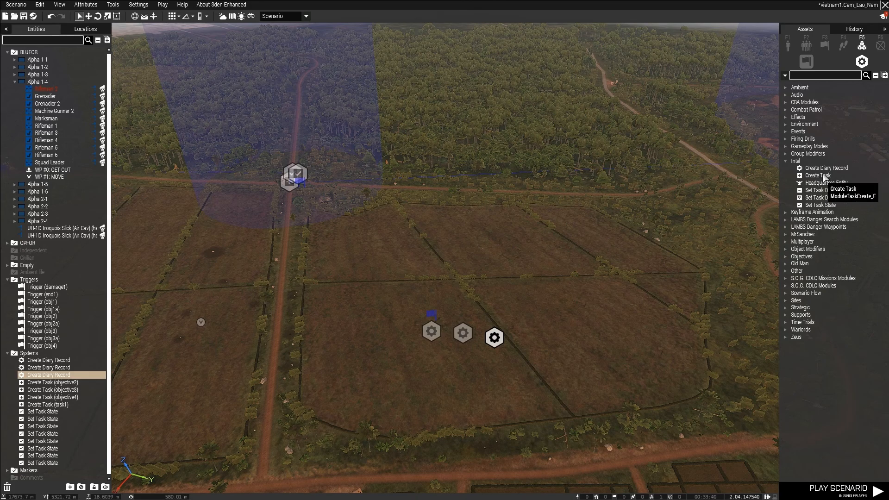
Add a fourth diary record beside the other three and set its preset title to Signal.
left_click(521, 336)
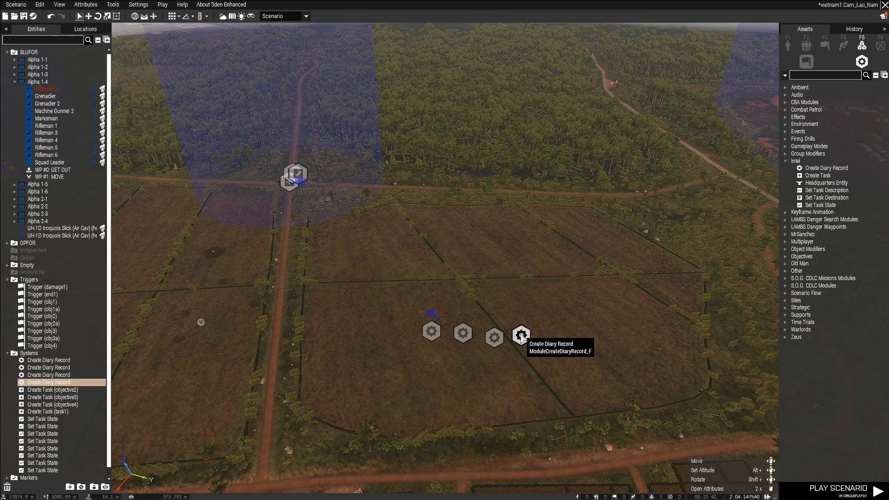
double_click(520, 340)
left_click(441, 257)
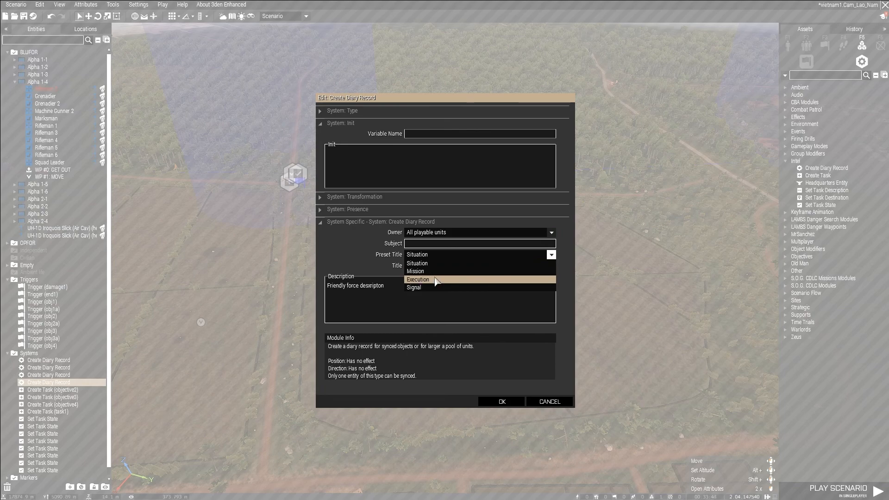
left_click(435, 279)
key("Tab")
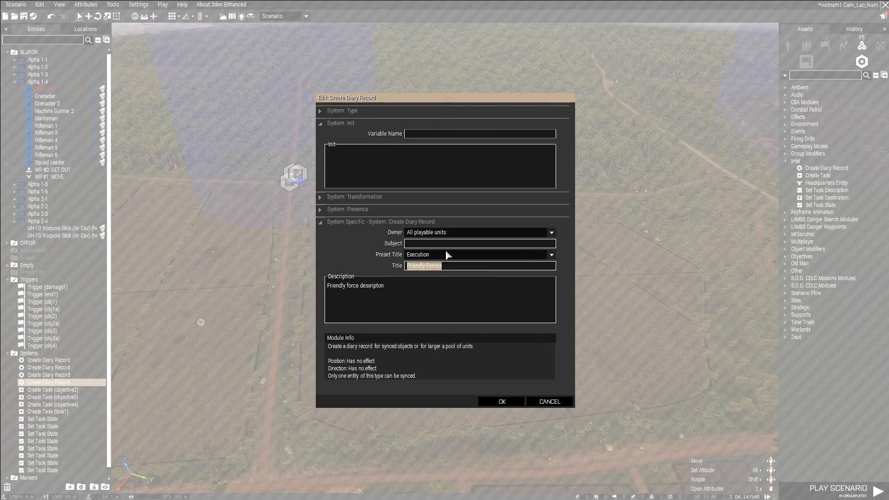
key("BackSpace")
left_click(448, 255)
left_click(431, 290)
Title the fourth diary record "Troop Signals" and replace its description with "Squad 1 = Viper".
type("Troop Signals")
key("Tab")
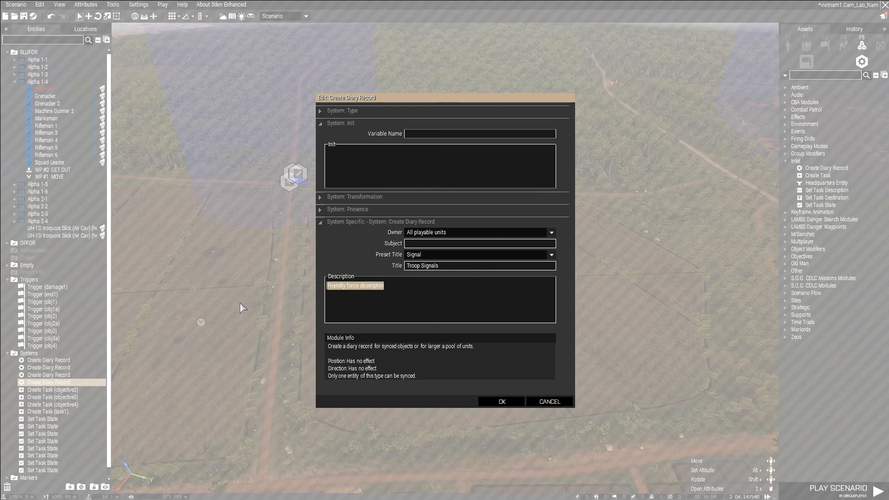
type("Sc")
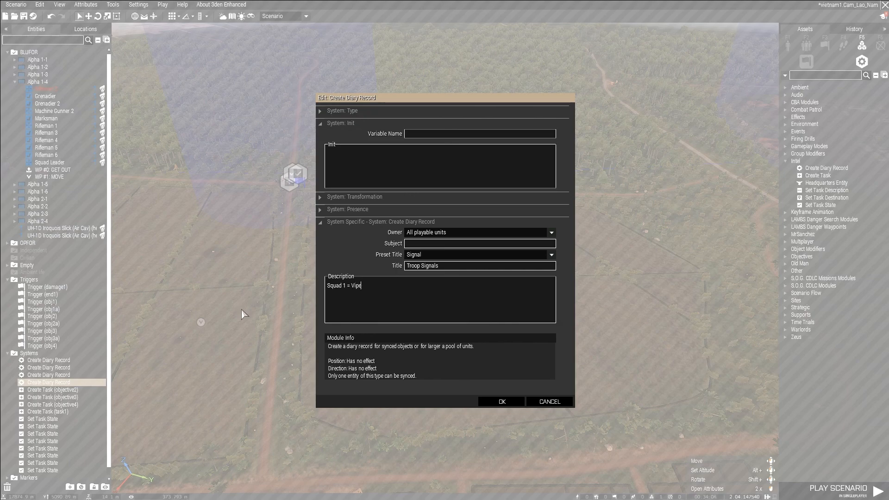
left_click(490, 404)
left_click(349, 308)
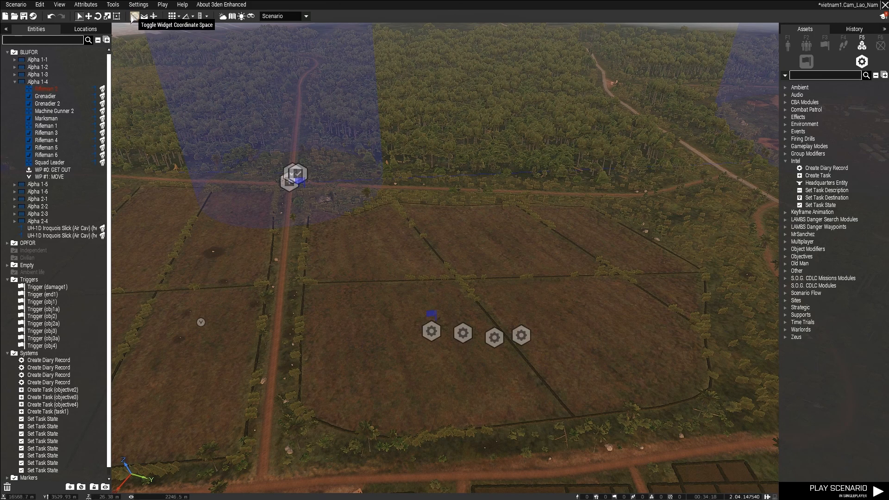
Play the scenario in singleplayer with briefing and read the Mission Layout, OpFor and Friendly Forces entries.
left_click(95, 7)
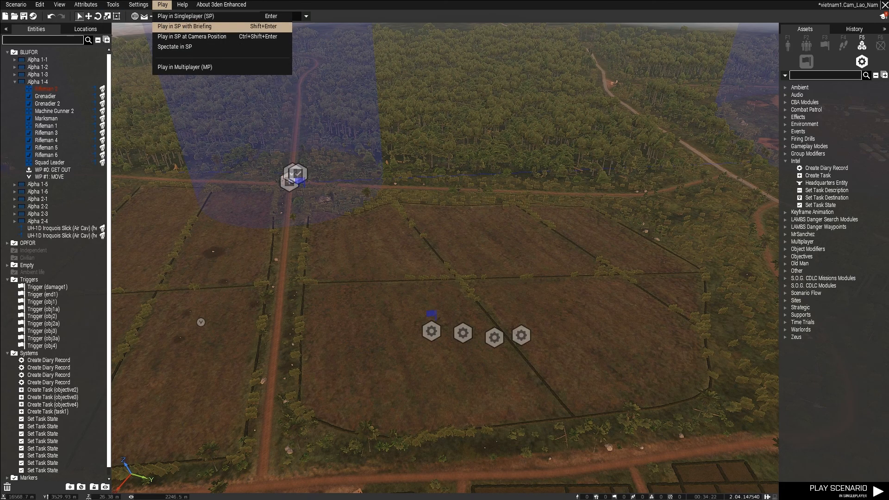
left_click(185, 26)
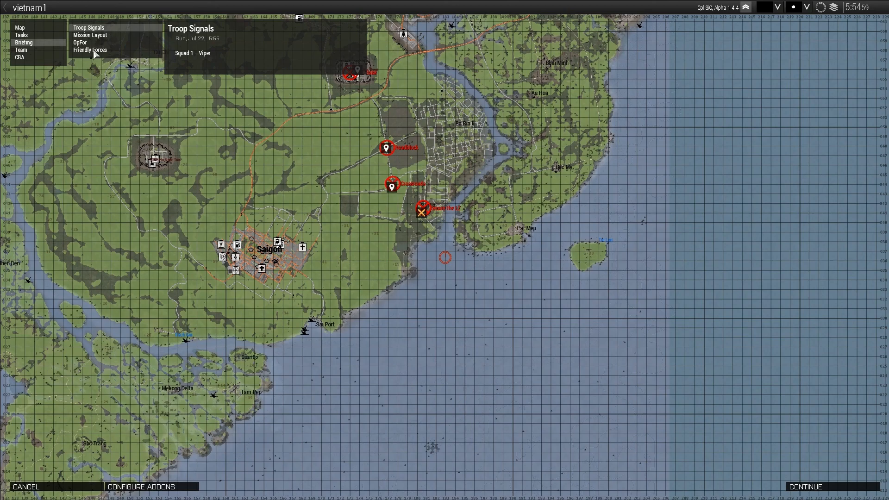
left_click(107, 34)
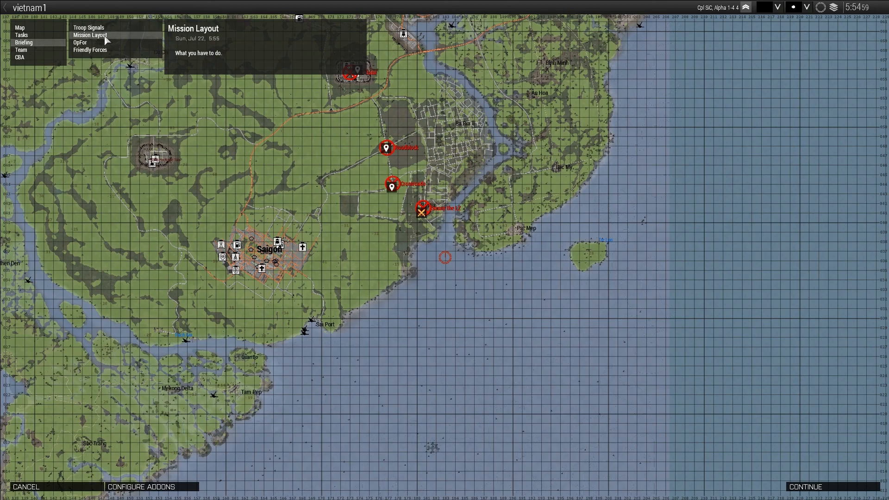
left_click(92, 44)
left_click(92, 51)
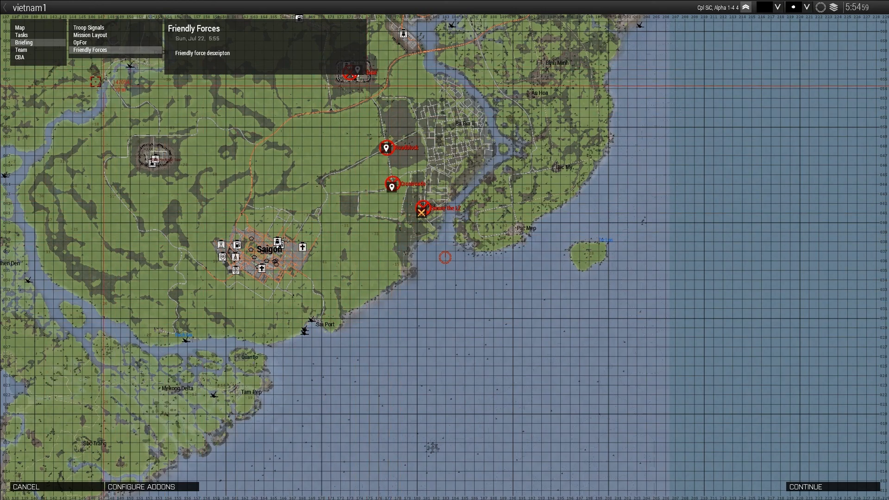
Go through the four briefing entries again to check their order and text, and return to the editor.
left_click(102, 28)
left_click(102, 35)
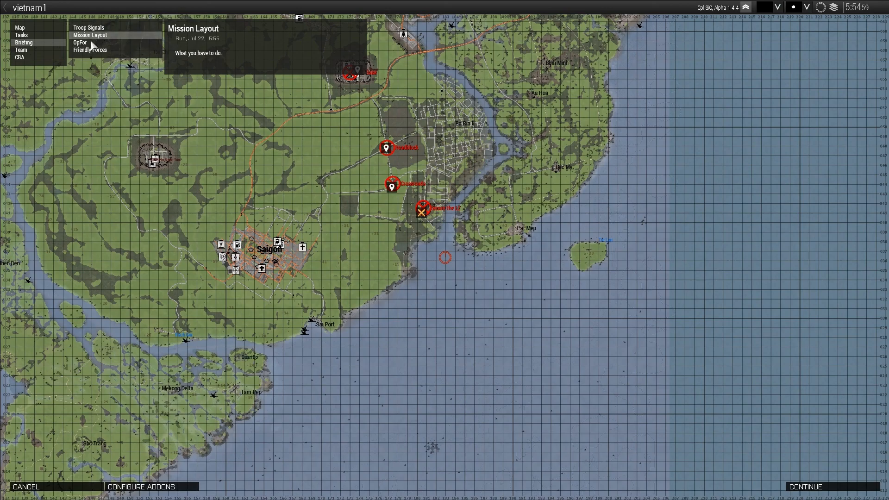
left_click(92, 42)
left_click(93, 50)
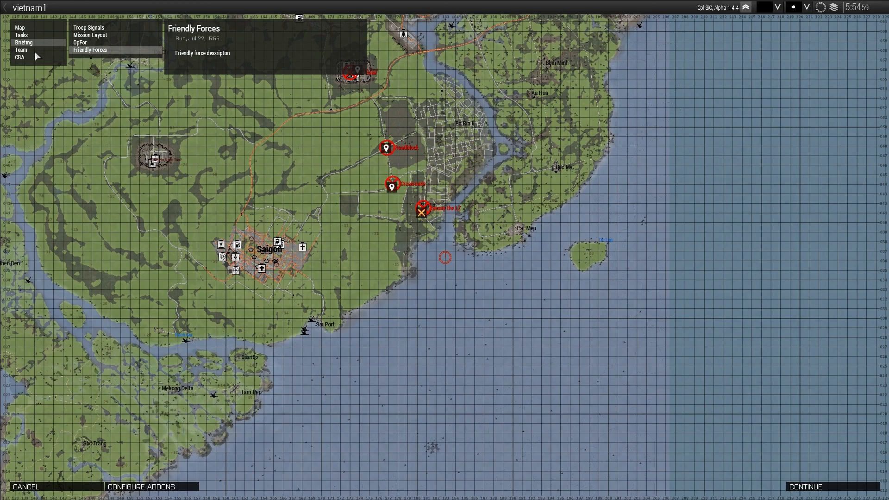
left_click(97, 43)
left_click(98, 36)
left_click(100, 28)
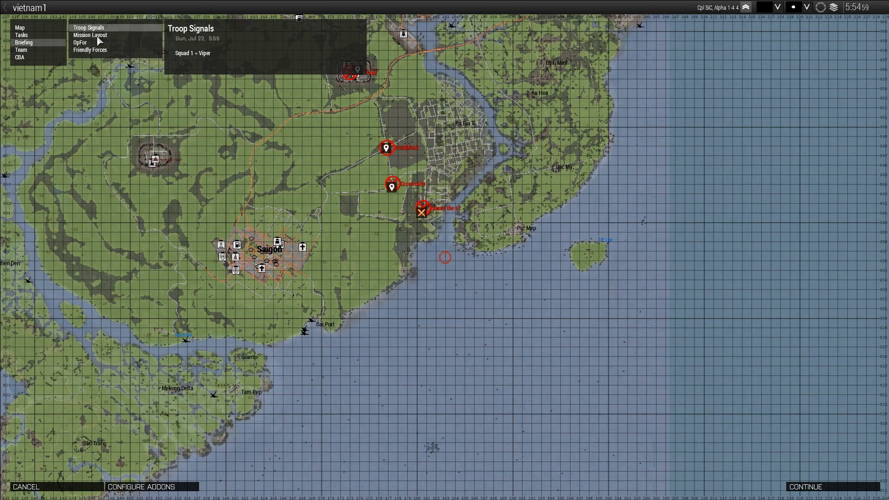
left_click(97, 42)
left_click(97, 51)
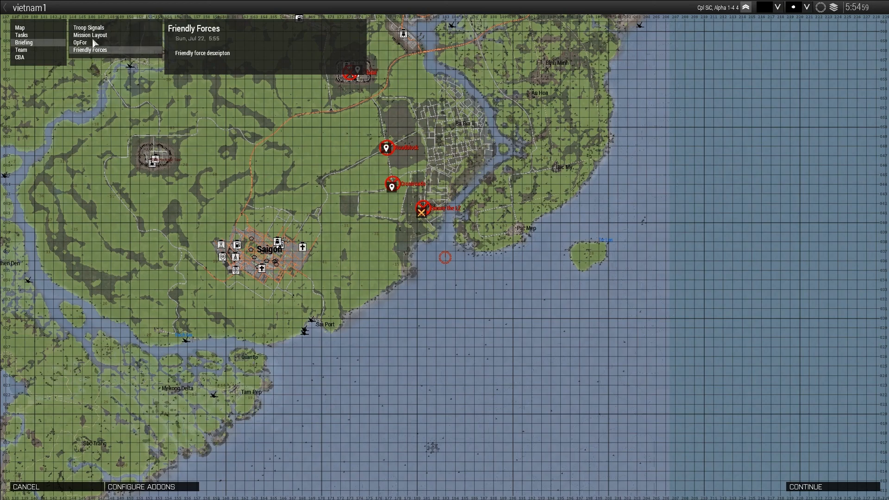
left_click(93, 42)
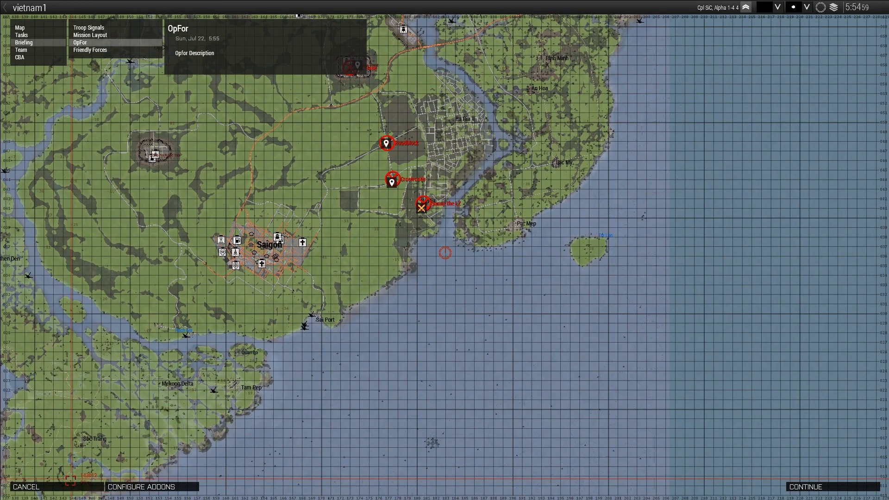
left_click(70, 486)
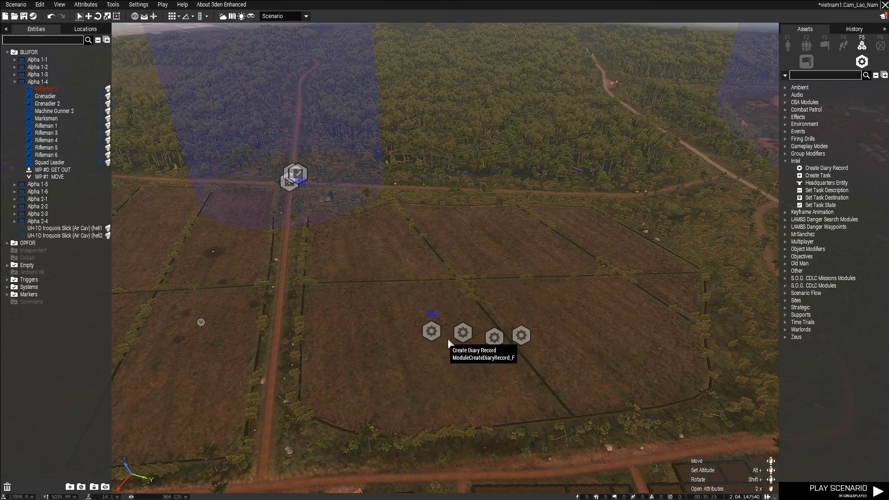
Check the preset title choices of the Troop Signals diary record, keep Signal, and close its attributes without saving.
double_click(519, 337)
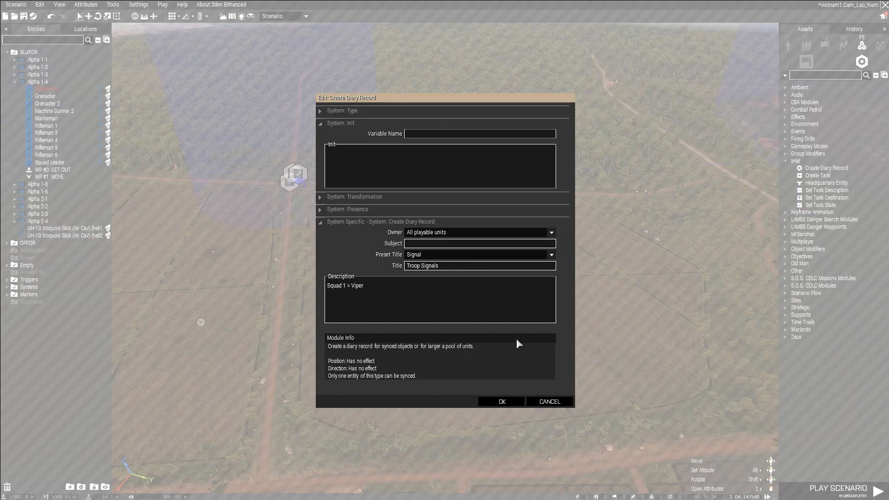
left_click(448, 254)
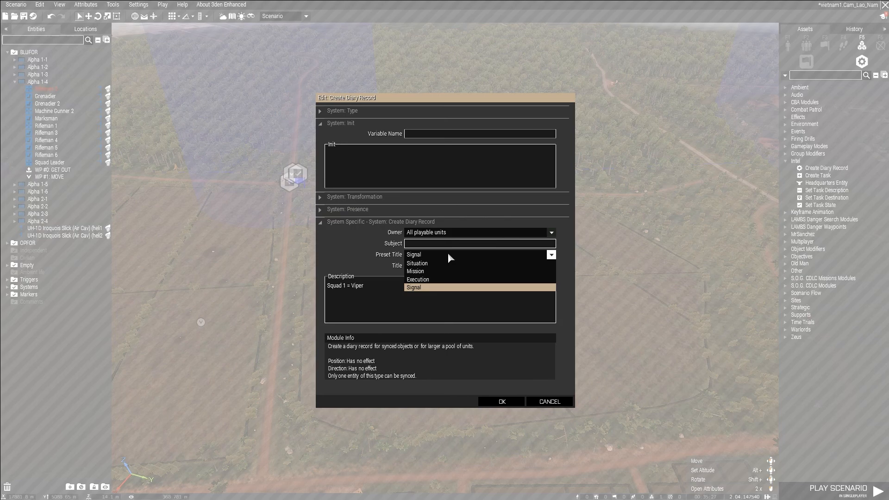
left_click(445, 255)
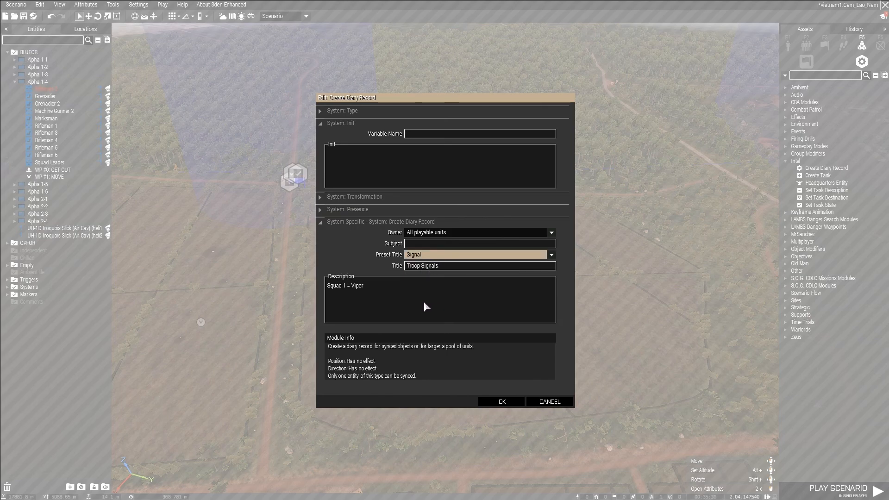
left_click(437, 256)
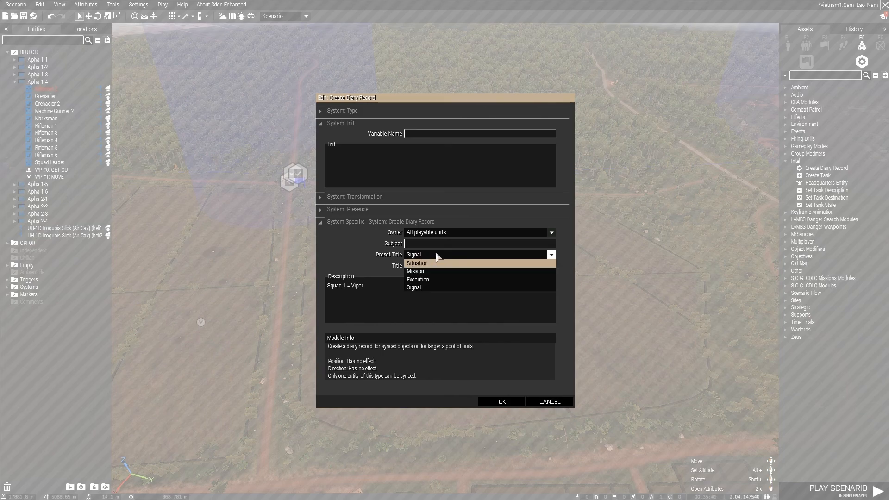
left_click(414, 287)
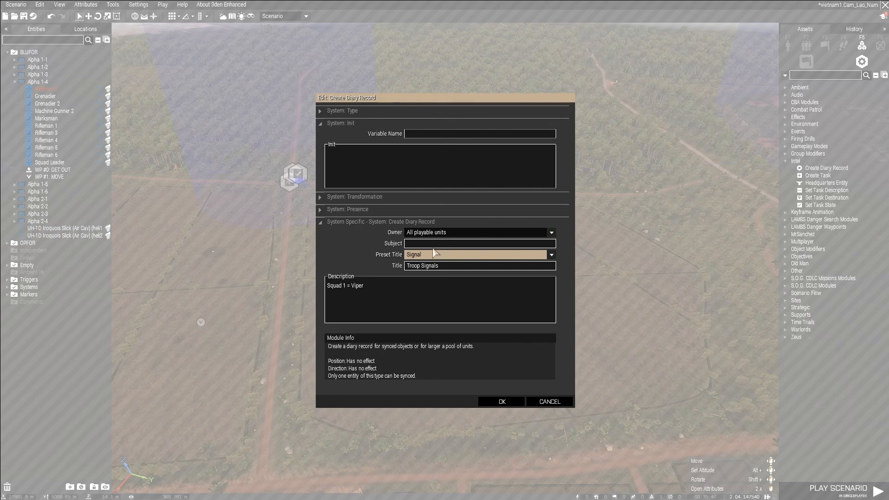
left_click(543, 403)
left_click(465, 361)
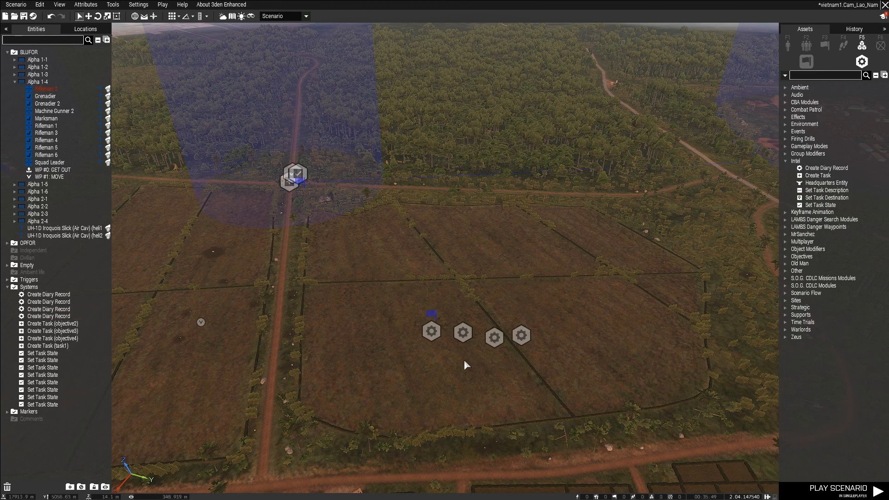
Survey the mission area from the farm fields and Ba Ria to the fortified base, examining the placed triggers and task modules.
right_click_drag(398, 342, 375, 237)
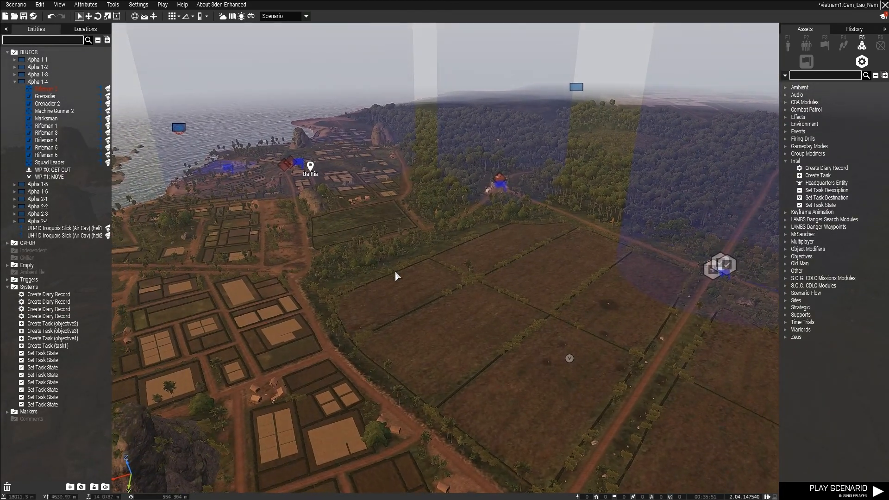
key("a")
right_click_drag(408, 271, 476, 166)
key("w")
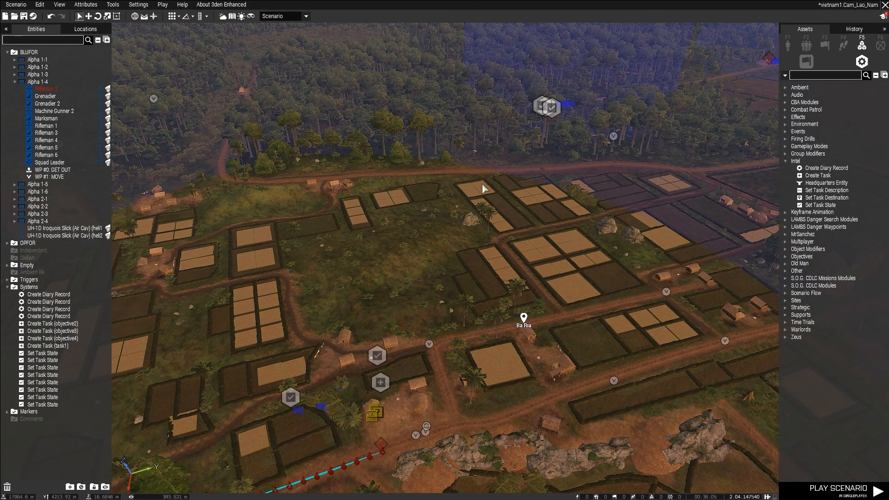
key("d")
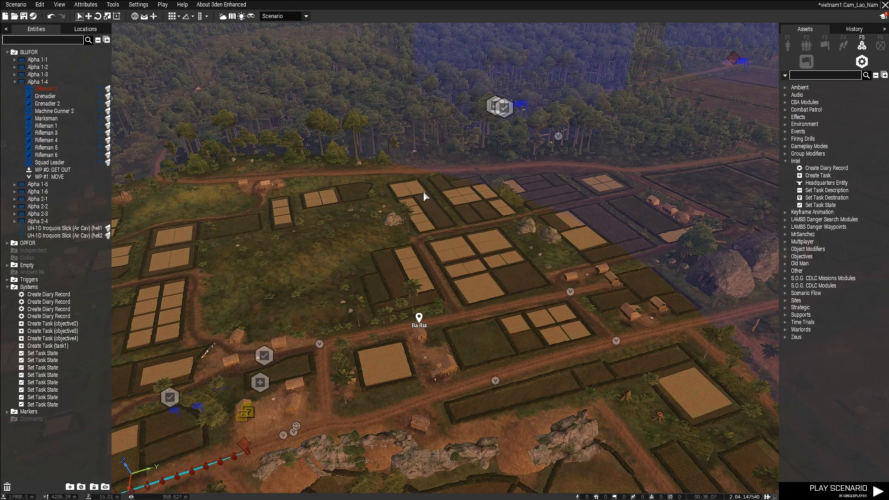
key("d")
key("w")
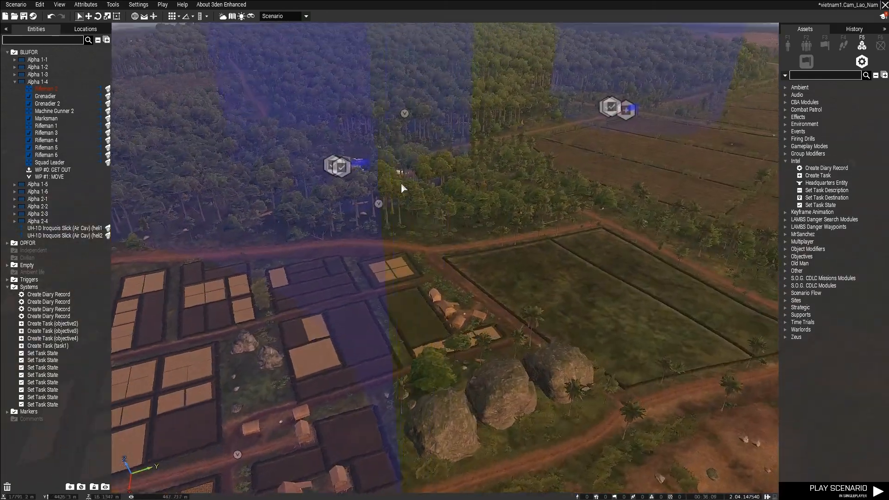
right_click_drag(406, 182, 371, 186)
key("w")
right_click_drag(354, 145, 413, 210)
key("d")
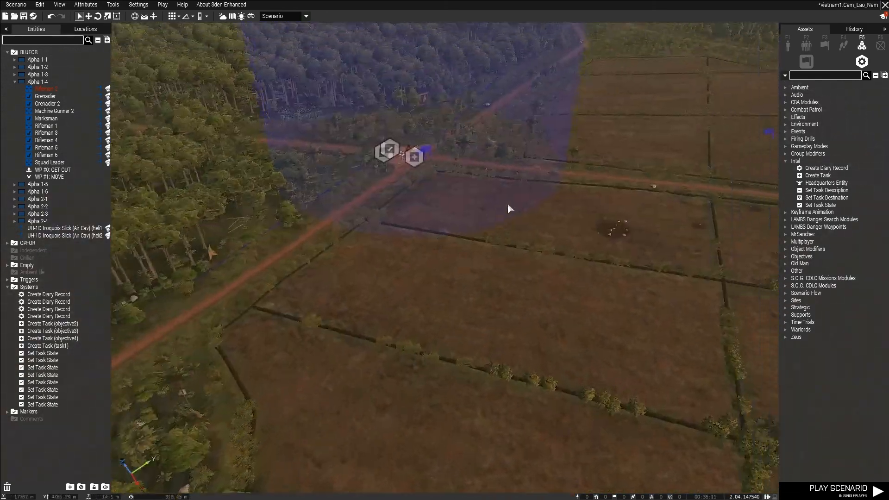
key("w")
right_click_drag(514, 232, 504, 214)
key("q")
key("w")
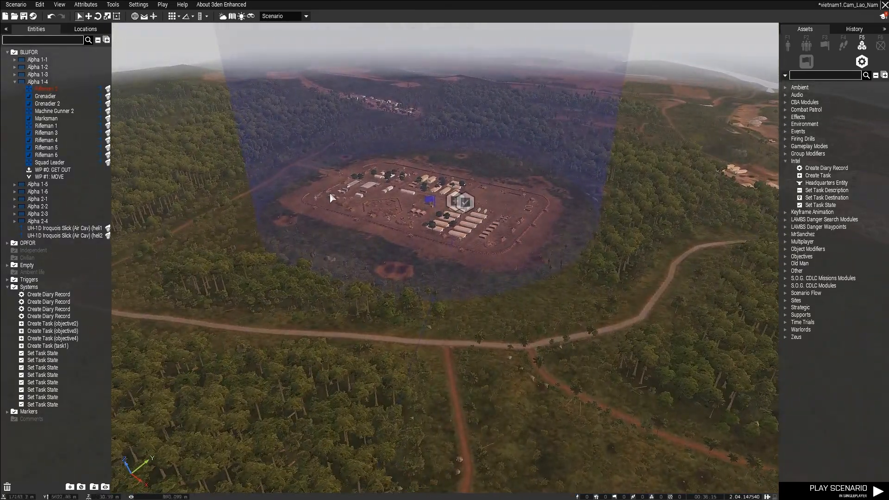
key("s")
right_click_drag(501, 307, 321, 337)
key("w")
key("a")
key("s")
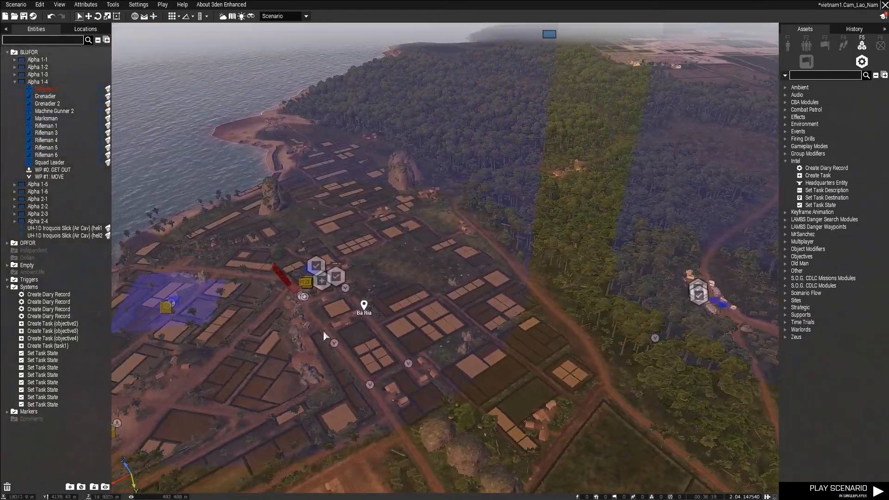